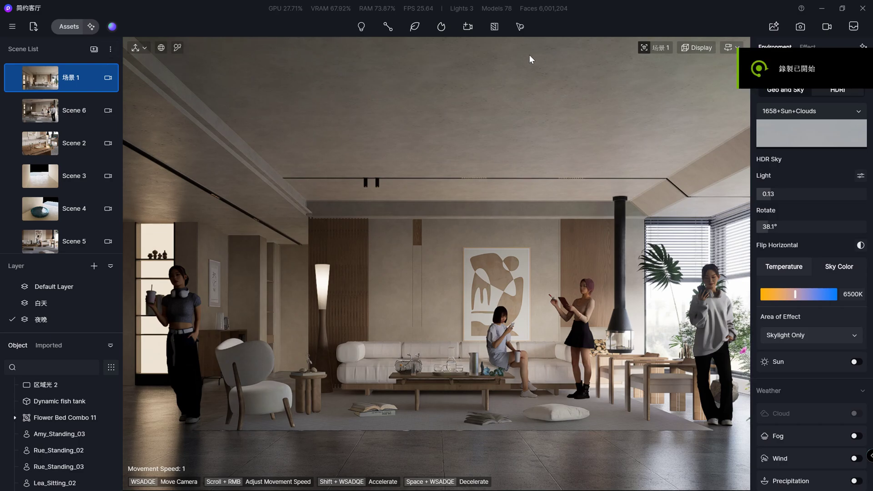
Step: Review the earlier Image(3) enhancement in the AI Enhancer, comparing enhanced and original halves
{"action": "scroll", "coordinate": [541, 177], "scroll_direction": "up", "scroll_amount": 5}
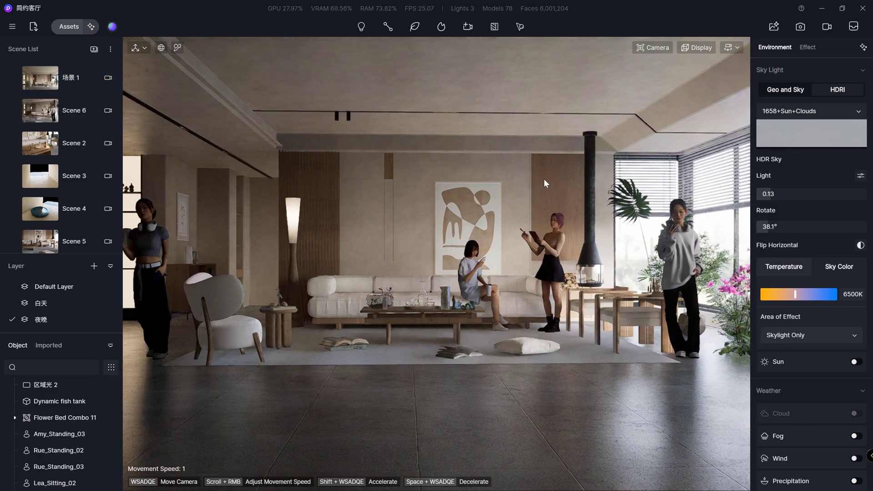
{"action": "left_click", "coordinate": [112, 27]}
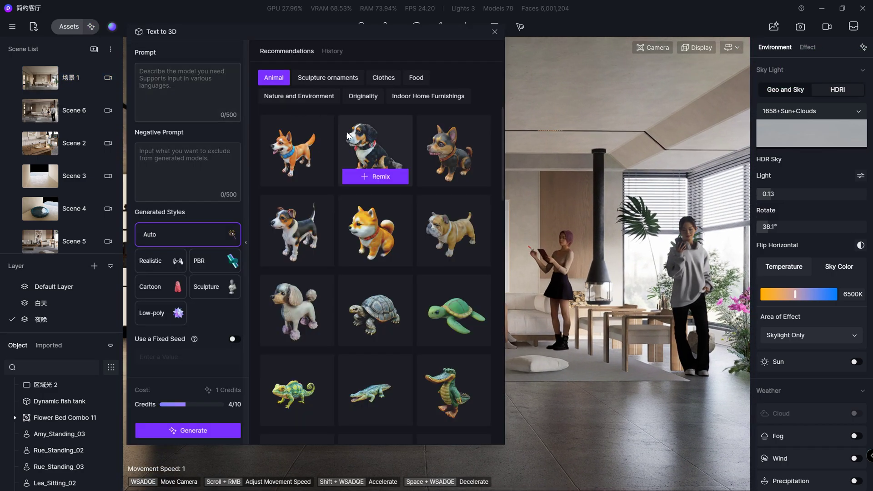
{"action": "left_click", "coordinate": [494, 28]}
{"action": "left_click", "coordinate": [773, 27]}
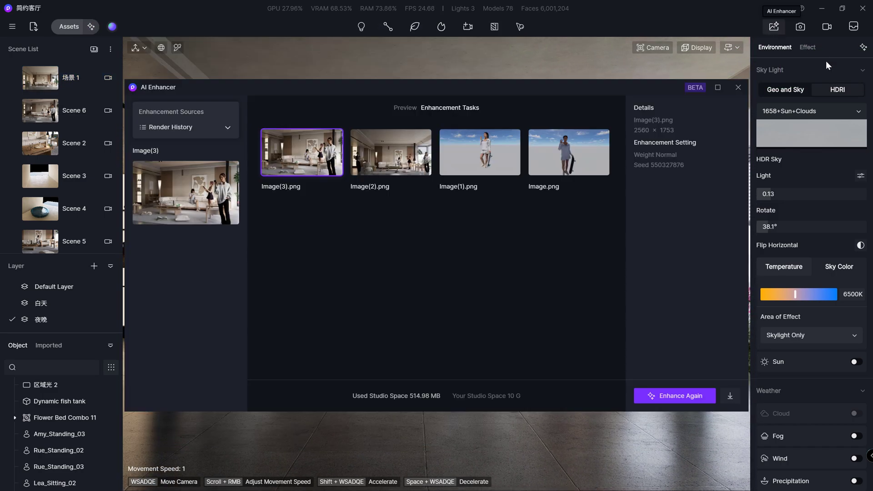
{"action": "left_click", "coordinate": [409, 108]}
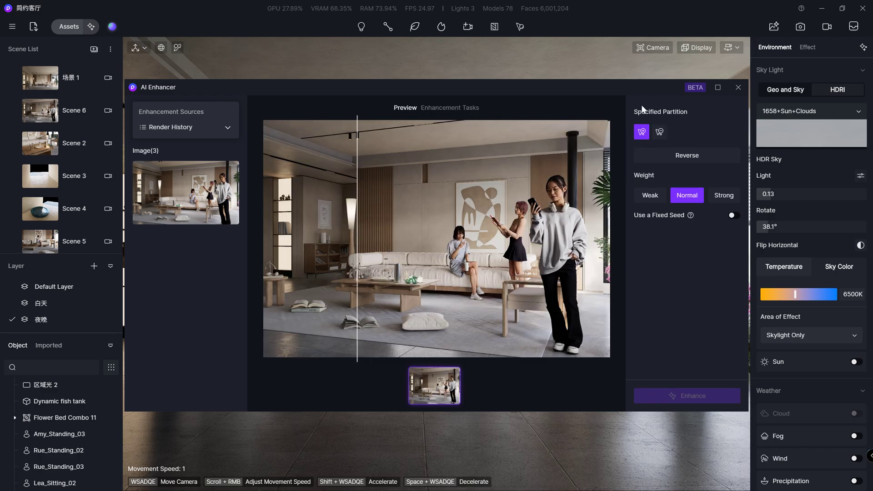
{"action": "mouse_move", "coordinate": [357, 194]}
{"action": "left_mouse_down"}
{"action": "mouse_move", "coordinate": [517, 200]}
{"action": "mouse_move", "coordinate": [335, 200]}
{"action": "mouse_move", "coordinate": [559, 206]}
{"action": "mouse_move", "coordinate": [318, 206]}
{"action": "left_mouse_up"}
{"action": "left_click", "coordinate": [738, 87]}
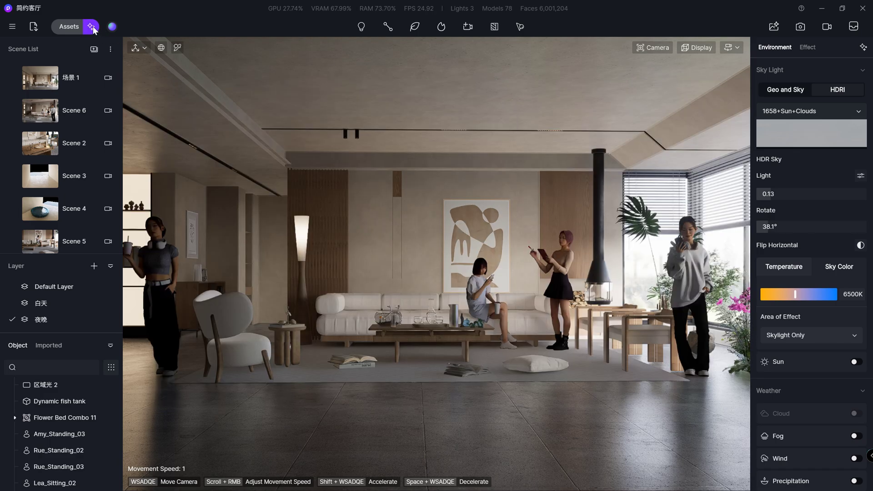
Step: Bring up the Text to 3D generator and scroll its recommendations
{"action": "left_click", "coordinate": [93, 28]}
{"action": "scroll", "coordinate": [485, 258], "scroll_direction": "down", "scroll_amount": 3}
{"action": "scroll", "coordinate": [484, 269], "scroll_direction": "up", "scroll_amount": 2}
{"action": "scroll", "coordinate": [484, 269], "scroll_direction": "up", "scroll_amount": 2}
{"action": "scroll", "coordinate": [484, 269], "scroll_direction": "down", "scroll_amount": 1}
{"action": "scroll", "coordinate": [485, 269], "scroll_direction": "down", "scroll_amount": 4}
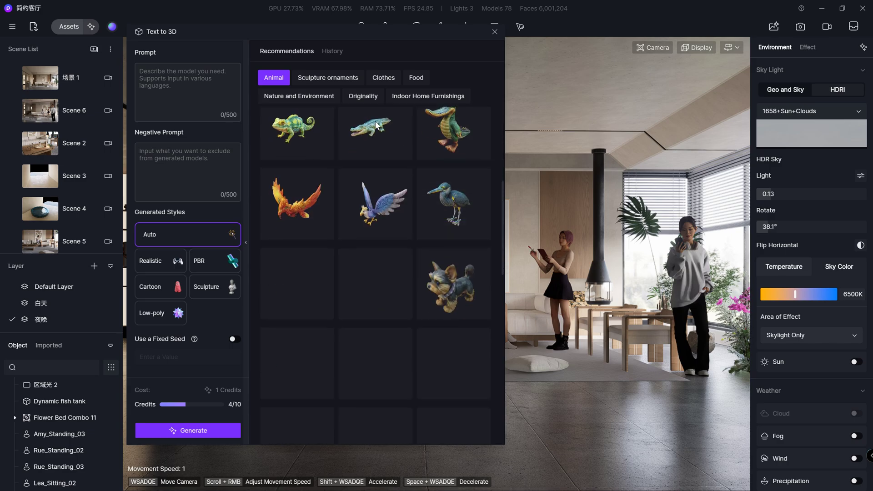
Step: Browse the Sculpture ornaments, Clothes, Food, Nature, Originality and Indoor Home Furnishings recommendations
{"action": "left_click", "coordinate": [329, 78]}
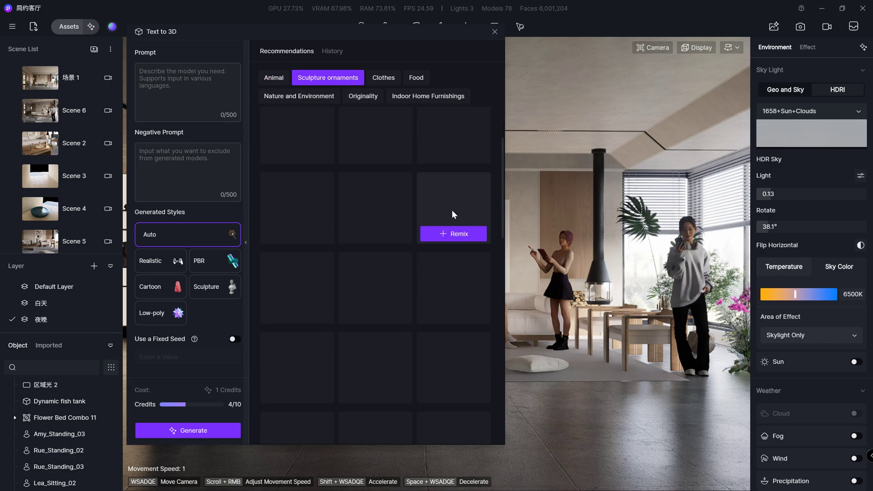
{"action": "left_click", "coordinate": [380, 81]}
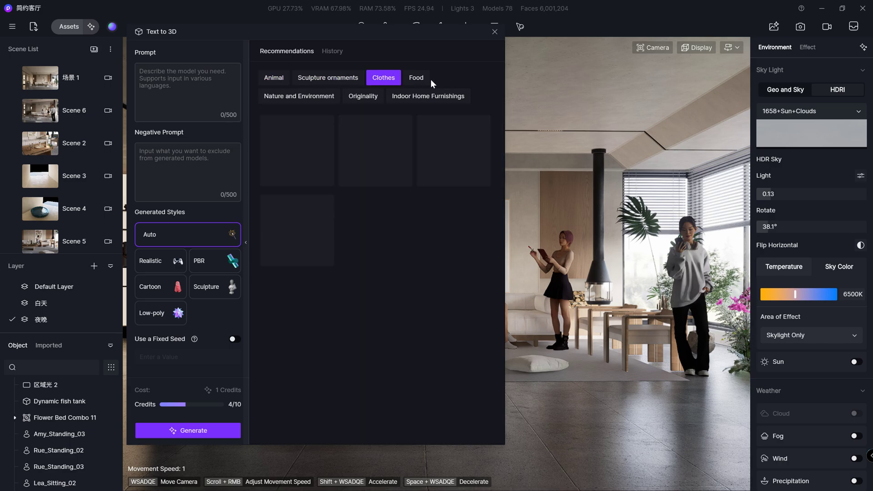
{"action": "left_click", "coordinate": [343, 75]}
{"action": "left_click", "coordinate": [378, 76]}
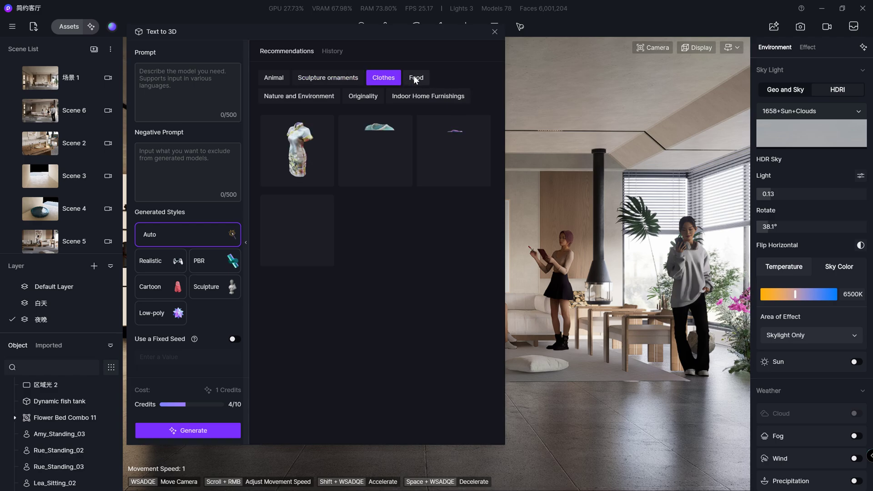
{"action": "left_click", "coordinate": [414, 77]}
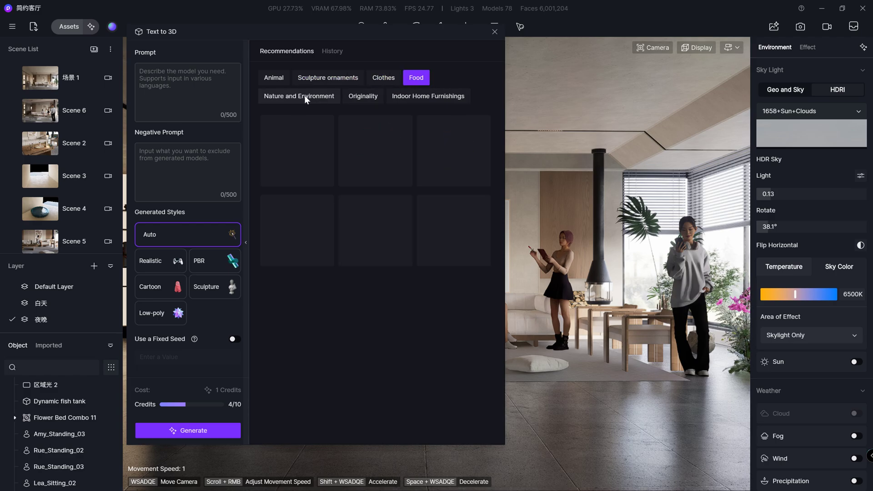
{"action": "mouse_move", "coordinate": [453, 230]}
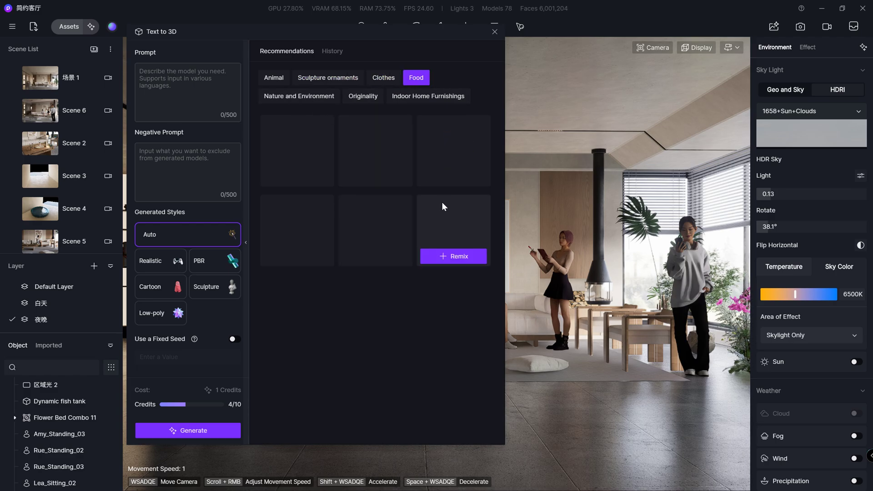
{"action": "left_click", "coordinate": [290, 96]}
{"action": "left_click", "coordinate": [364, 95]}
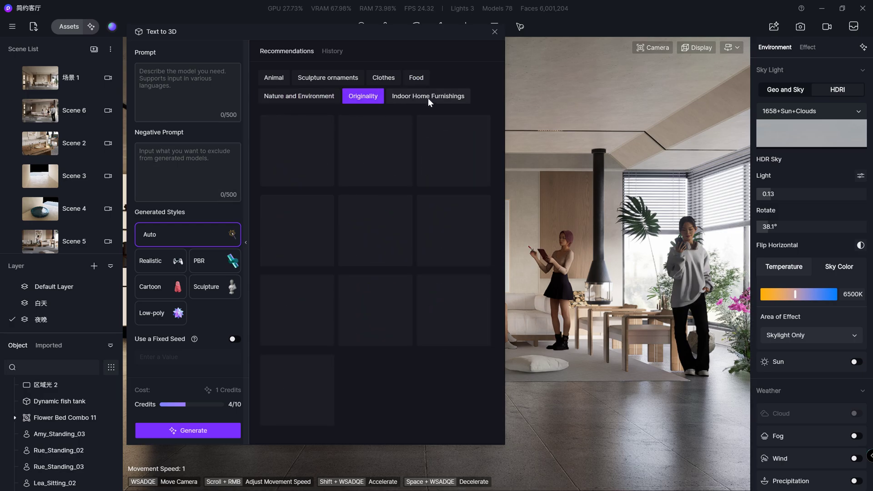
{"action": "left_click", "coordinate": [429, 98]}
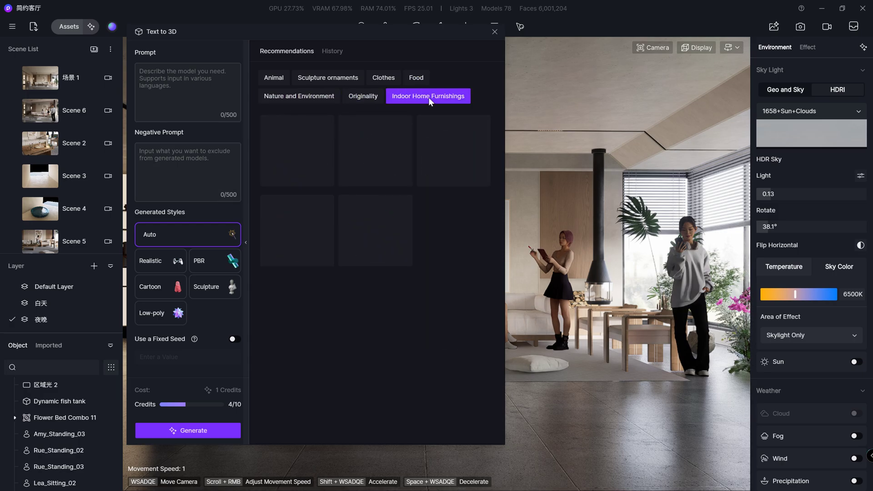
{"action": "left_click", "coordinate": [370, 94]}
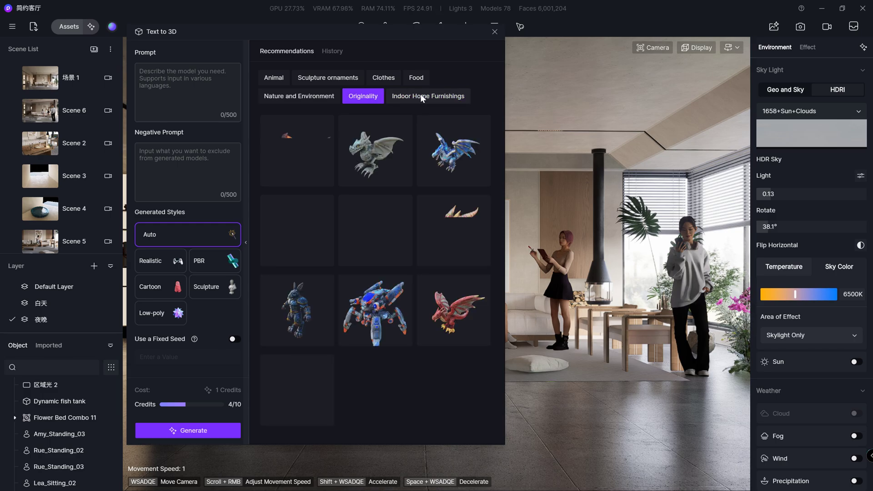
{"action": "left_click", "coordinate": [421, 95]}
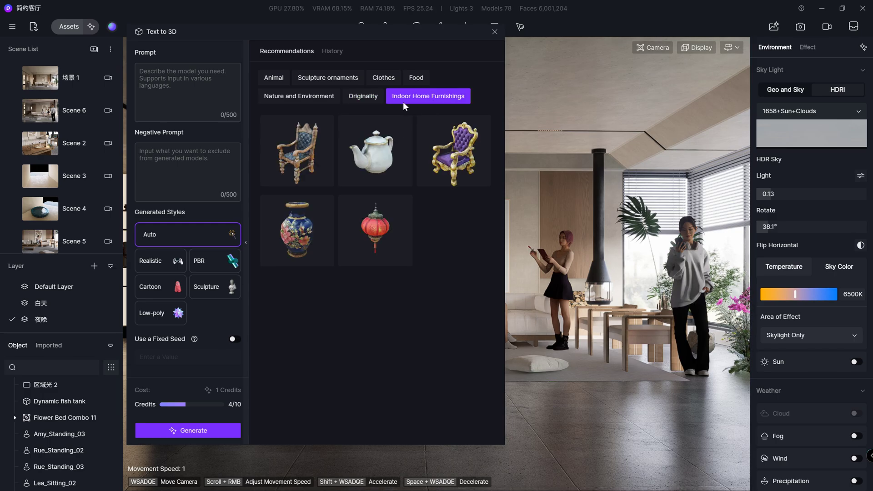
Step: Return to the Animal recommendations and scroll through the dog, bird and reptile samples
{"action": "left_click", "coordinate": [269, 75]}
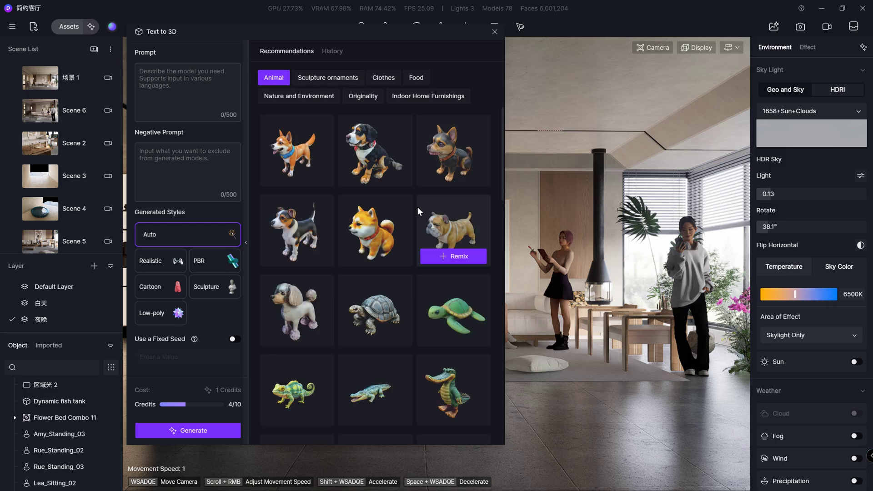
{"action": "scroll", "coordinate": [427, 214], "scroll_direction": "down", "scroll_amount": 3}
{"action": "scroll", "coordinate": [437, 218], "scroll_direction": "down", "scroll_amount": 5}
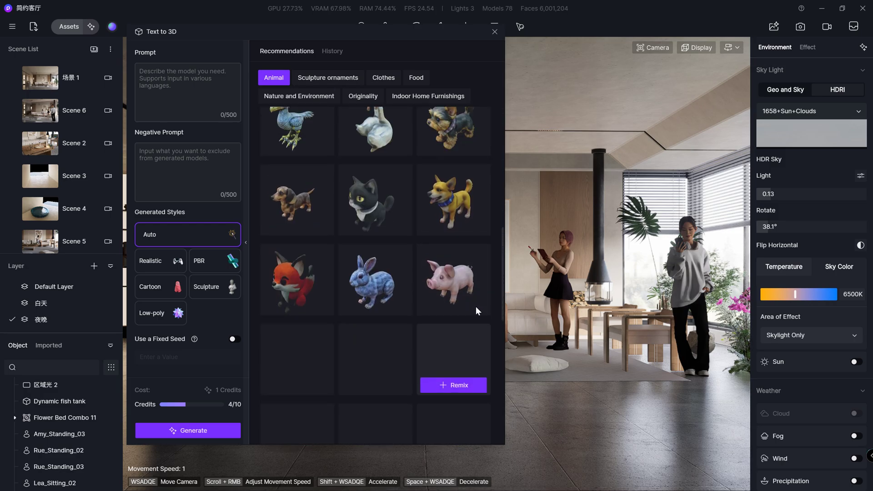
{"action": "scroll", "coordinate": [476, 305], "scroll_direction": "down", "scroll_amount": 2}
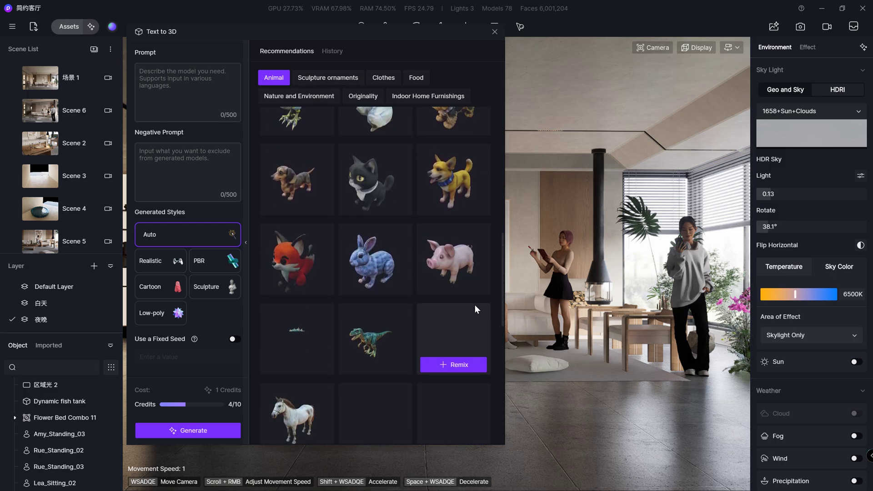
{"action": "scroll", "coordinate": [475, 304], "scroll_direction": "down", "scroll_amount": 2}
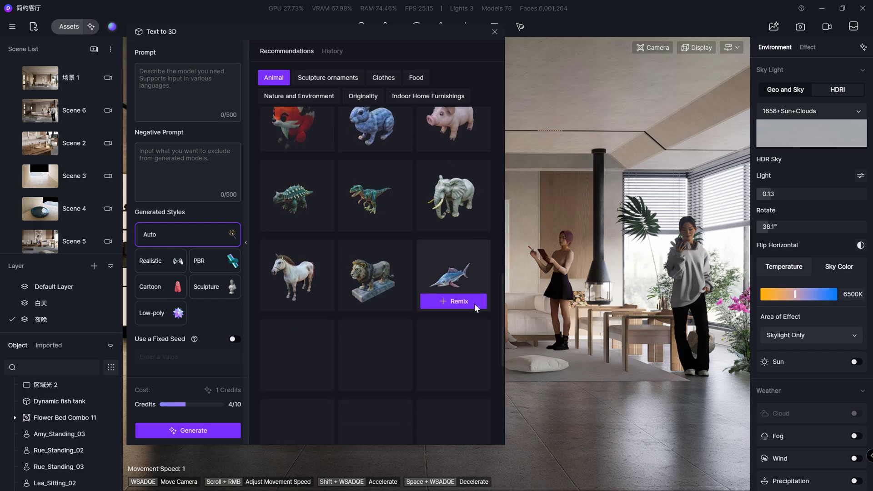
{"action": "scroll", "coordinate": [474, 303], "scroll_direction": "down", "scroll_amount": 2}
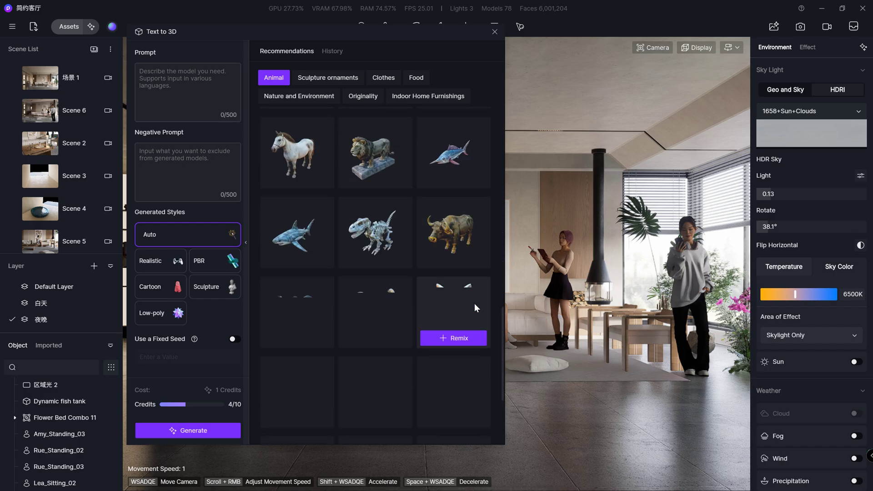
{"action": "scroll", "coordinate": [474, 304], "scroll_direction": "down", "scroll_amount": 2}
{"action": "scroll", "coordinate": [474, 303], "scroll_direction": "down", "scroll_amount": 2}
{"action": "scroll", "coordinate": [473, 304], "scroll_direction": "down", "scroll_amount": 2}
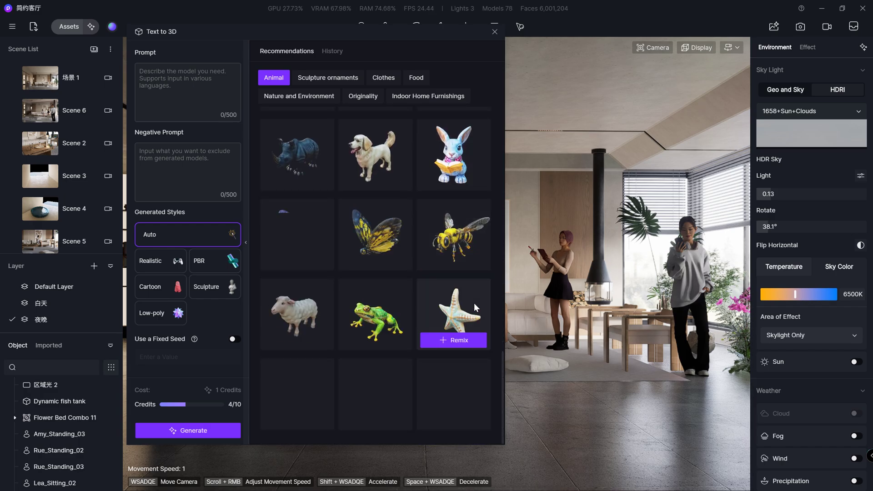
{"action": "scroll", "coordinate": [474, 302], "scroll_direction": "up", "scroll_amount": 2}
{"action": "scroll", "coordinate": [472, 302], "scroll_direction": "up", "scroll_amount": 3}
{"action": "scroll", "coordinate": [471, 300], "scroll_direction": "up", "scroll_amount": 3}
{"action": "scroll", "coordinate": [467, 298], "scroll_direction": "up", "scroll_amount": 2}
{"action": "scroll", "coordinate": [394, 272], "scroll_direction": "up", "scroll_amount": 3}
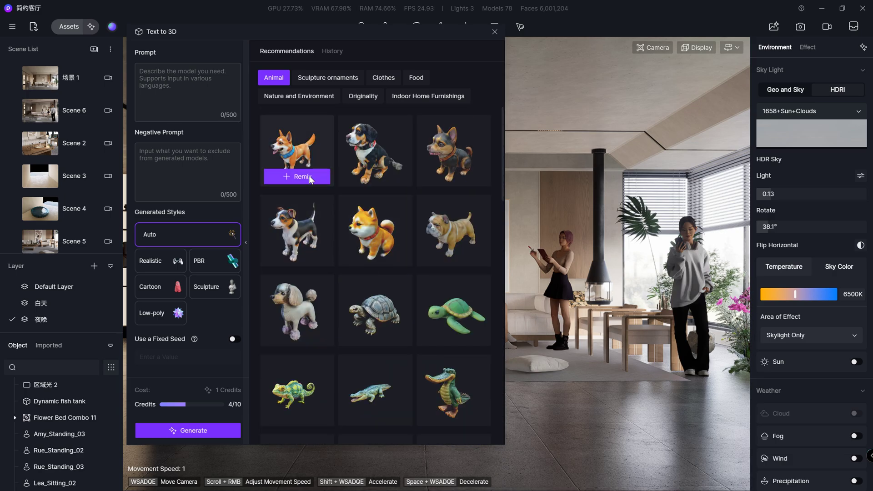
Step: Remix a sample dog to generate a realistic Swiss mountain dog, and refine the fourth dinosaur variant
{"action": "left_click", "coordinate": [379, 177]}
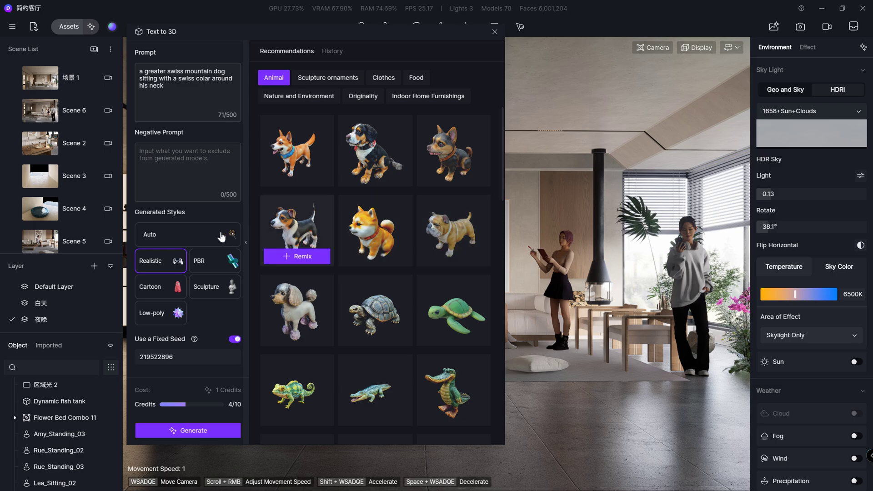
{"action": "left_click", "coordinate": [212, 432]}
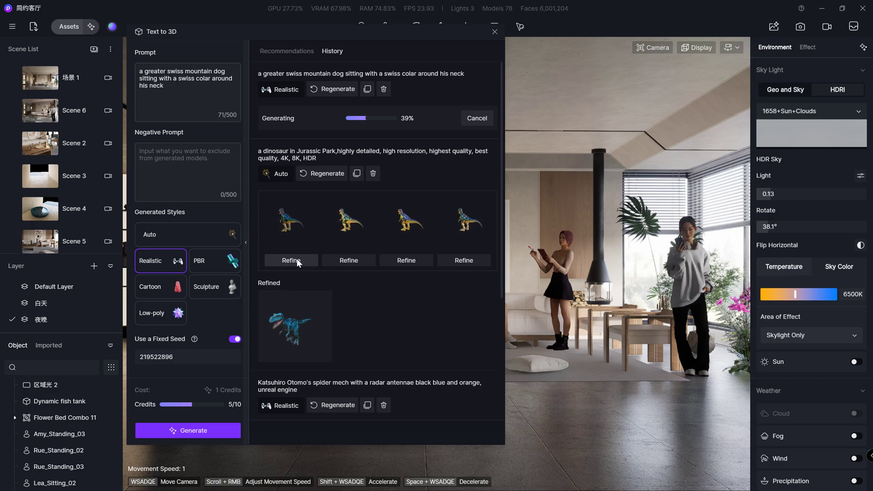
{"action": "left_click", "coordinate": [467, 260]}
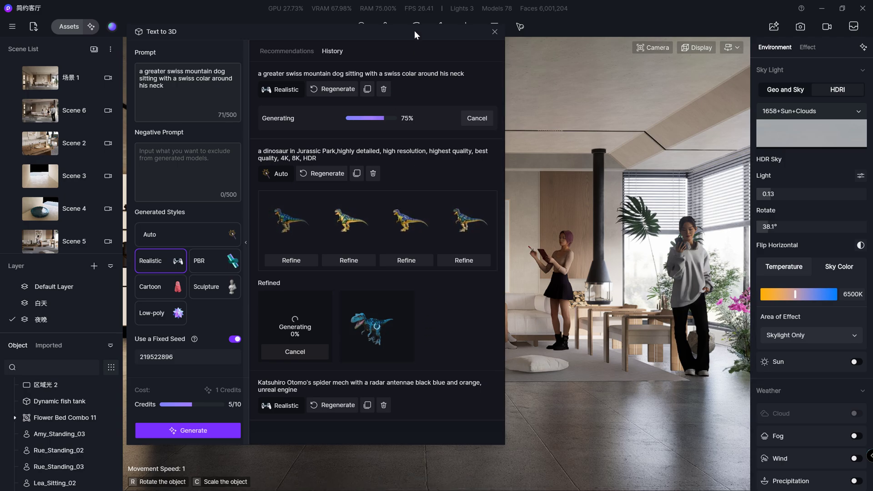
Step: Place the refined blue T-rex on the living-room floor and focus the view on it
{"action": "left_click_drag", "start_coordinate": [413, 31], "coordinate": [305, 34]}
{"action": "left_click_drag", "start_coordinate": [269, 329], "coordinate": [624, 373]}
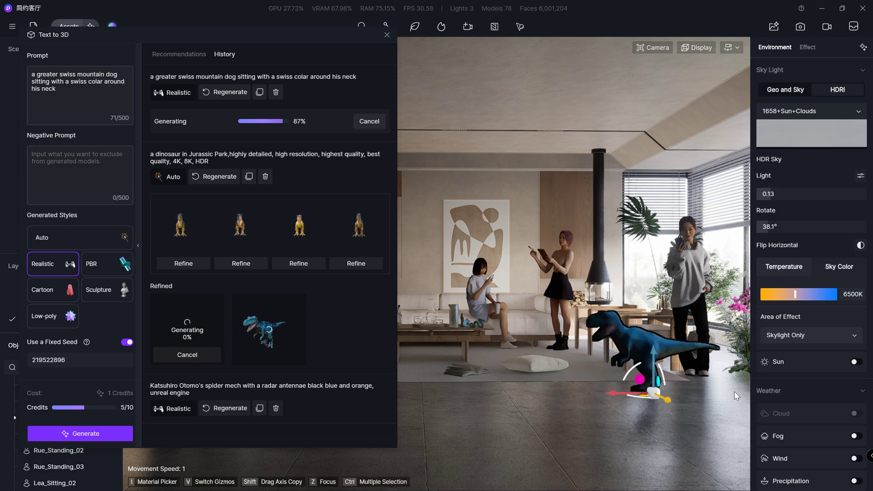
{"action": "left_click", "coordinate": [701, 365]}
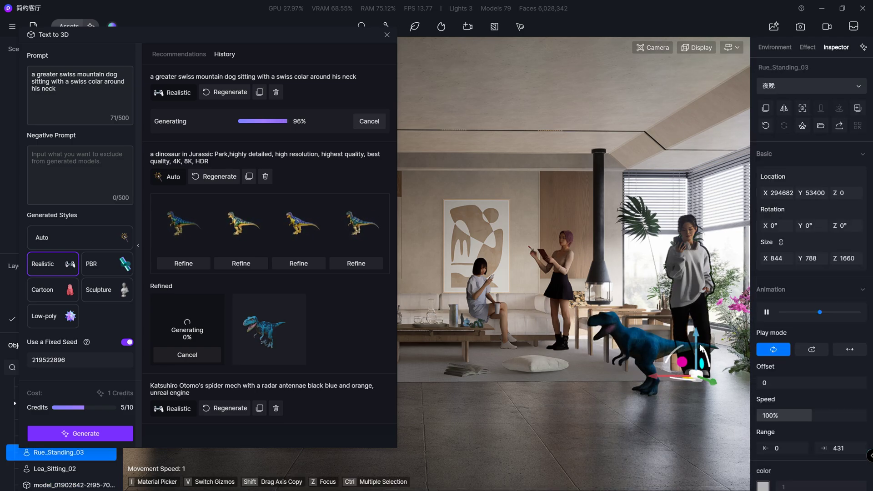
{"action": "left_click", "coordinate": [643, 341]}
{"action": "key", "text": "z"}
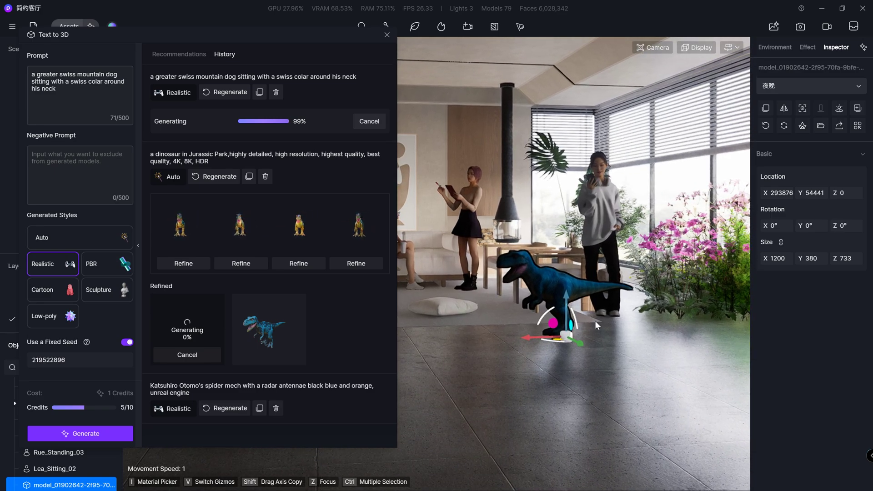
{"action": "scroll", "coordinate": [594, 321], "scroll_direction": "up", "scroll_amount": 5}
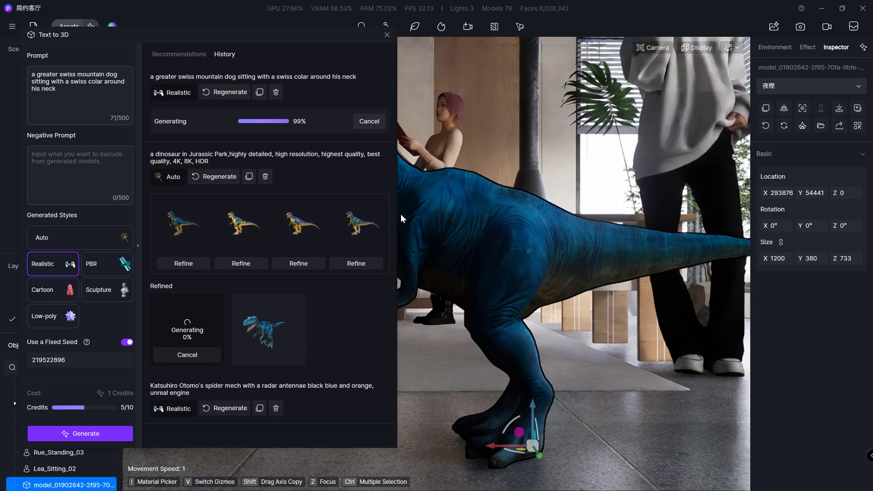
Step: View the T-rex as wireframe, then return to lit shading and zoom in close
{"action": "left_click", "coordinate": [662, 46]}
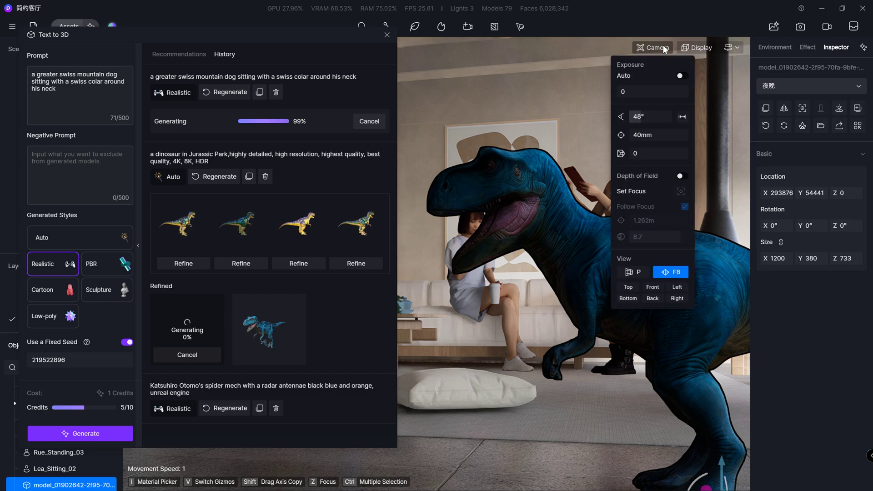
{"action": "left_click", "coordinate": [691, 46]}
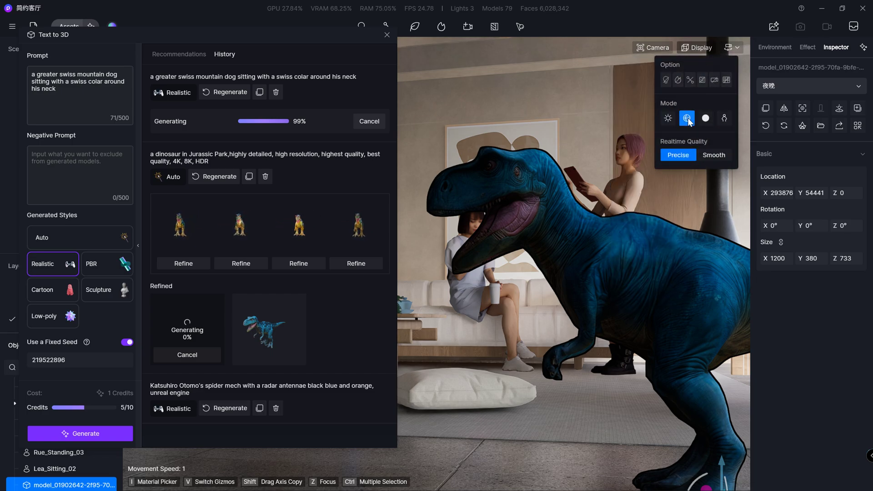
{"action": "left_click", "coordinate": [668, 119]}
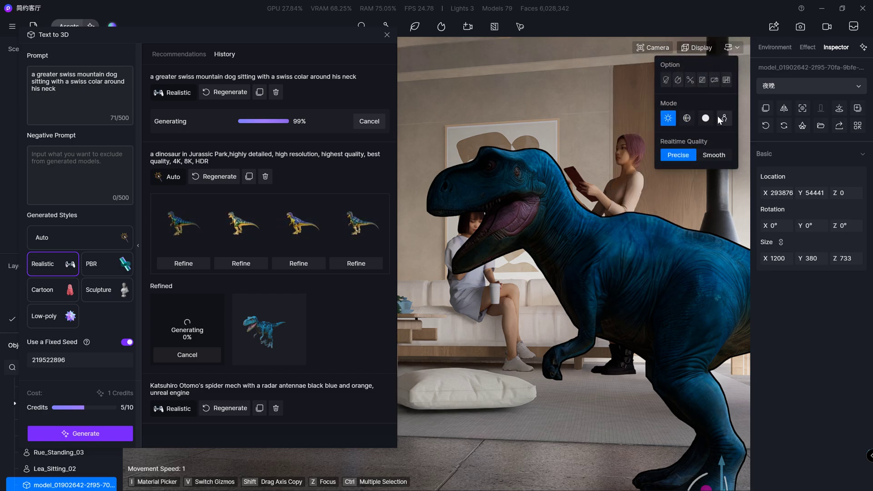
{"action": "left_click", "coordinate": [723, 118]}
{"action": "left_click", "coordinate": [687, 118]}
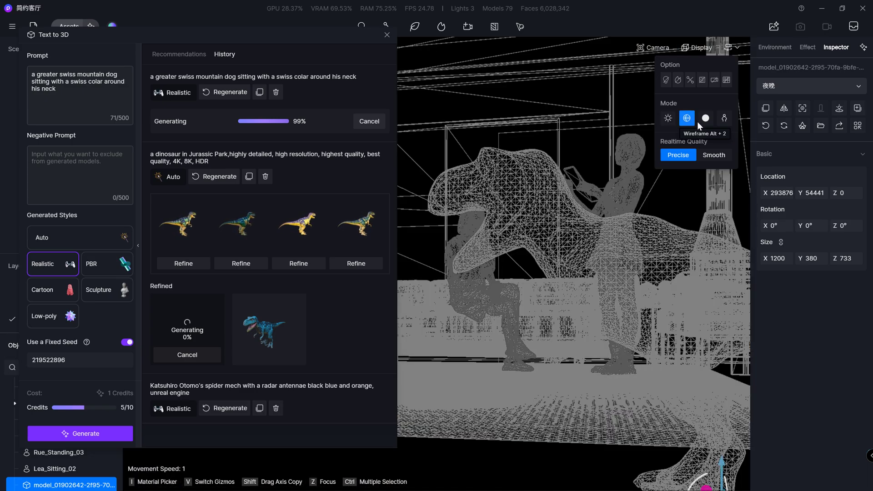
{"action": "left_click", "coordinate": [706, 118]}
{"action": "left_click", "coordinate": [668, 118]}
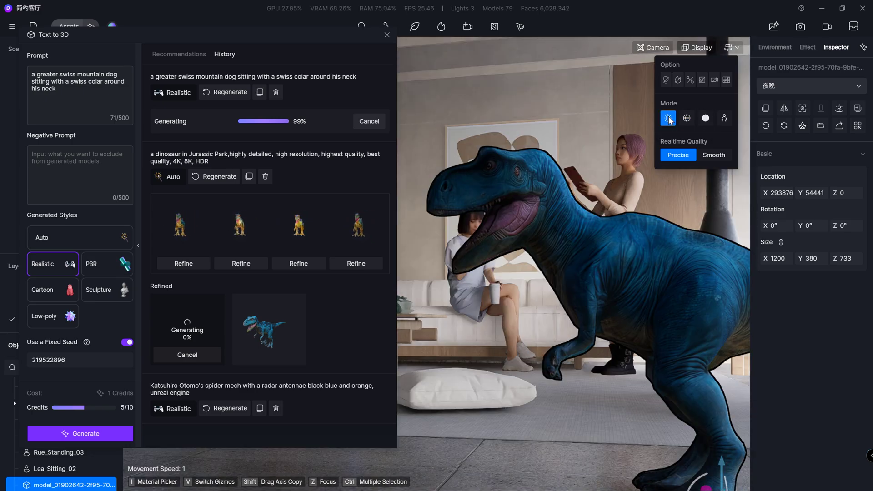
{"action": "scroll", "coordinate": [626, 192], "scroll_direction": "up", "scroll_amount": 5}
{"action": "scroll", "coordinate": [627, 192], "scroll_direction": "up", "scroll_amount": 5}
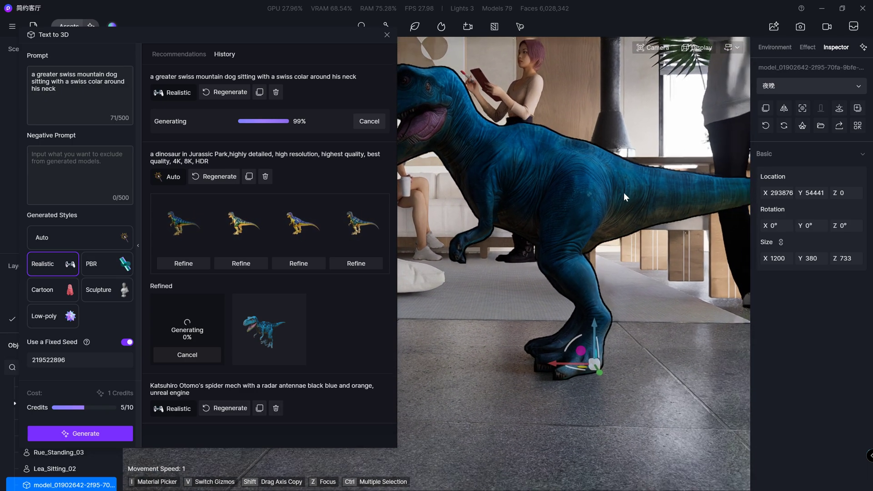
{"action": "scroll", "coordinate": [623, 192], "scroll_direction": "down", "scroll_amount": 3}
{"action": "mouse_move", "coordinate": [295, 39]}
{"action": "left_mouse_down"}
{"action": "mouse_move", "coordinate": [271, 148]}
{"action": "mouse_move", "coordinate": [252, 168]}
{"action": "left_mouse_up"}
Step: In the 场景 1 view, rotate the T-rex to about 208°
{"action": "left_click", "coordinate": [64, 72]}
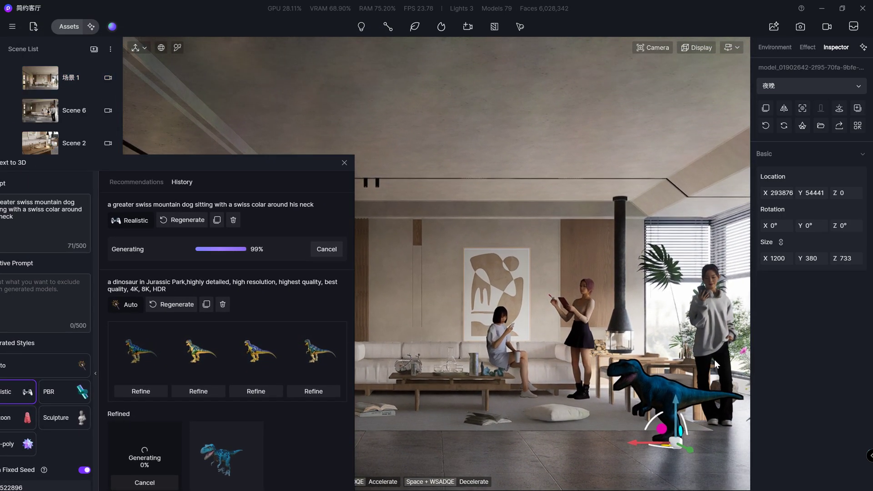
{"action": "left_click", "coordinate": [714, 359]}
{"action": "left_click", "coordinate": [682, 400]}
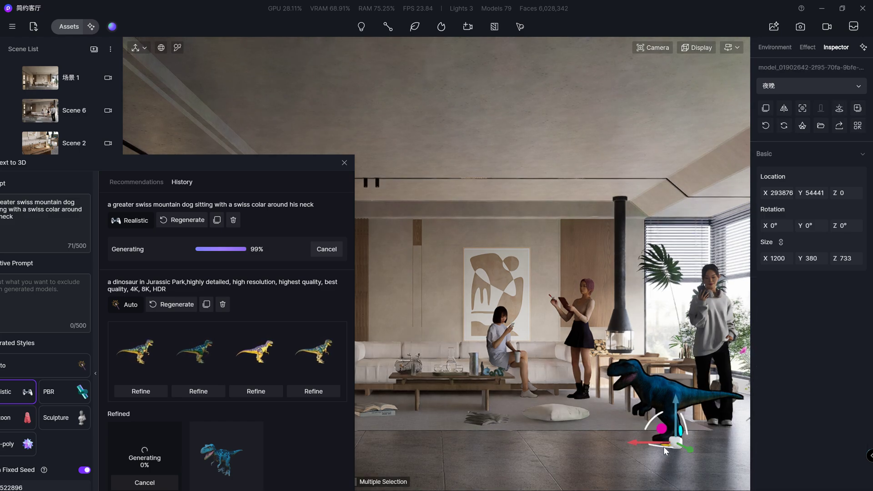
{"action": "left_click_drag", "start_coordinate": [664, 447], "coordinate": [723, 447]}
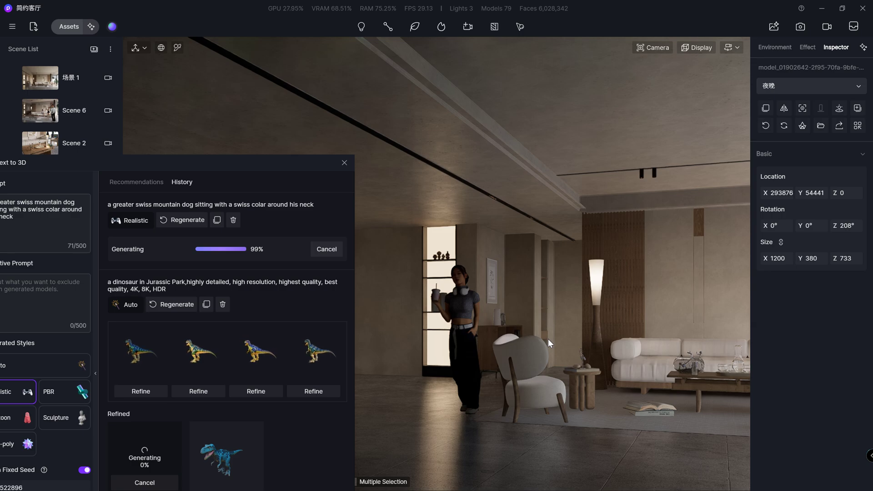
{"action": "key", "text": "Escape"}
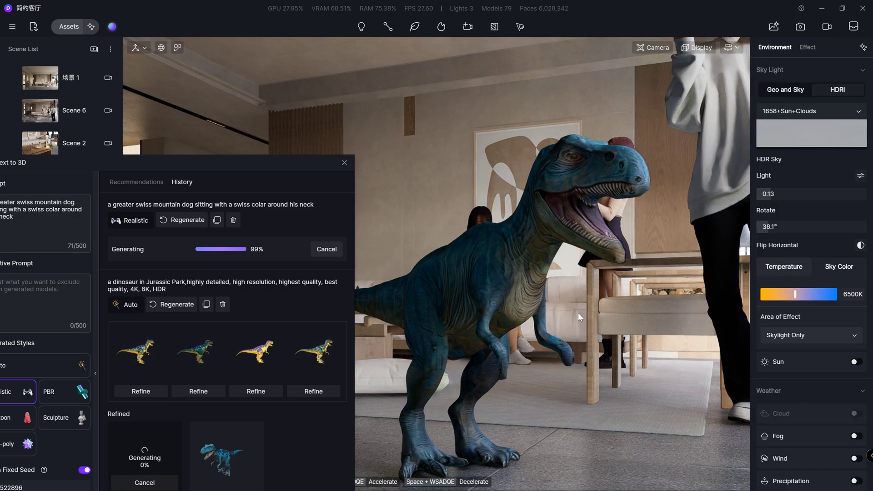
{"action": "left_click", "coordinate": [58, 77]}
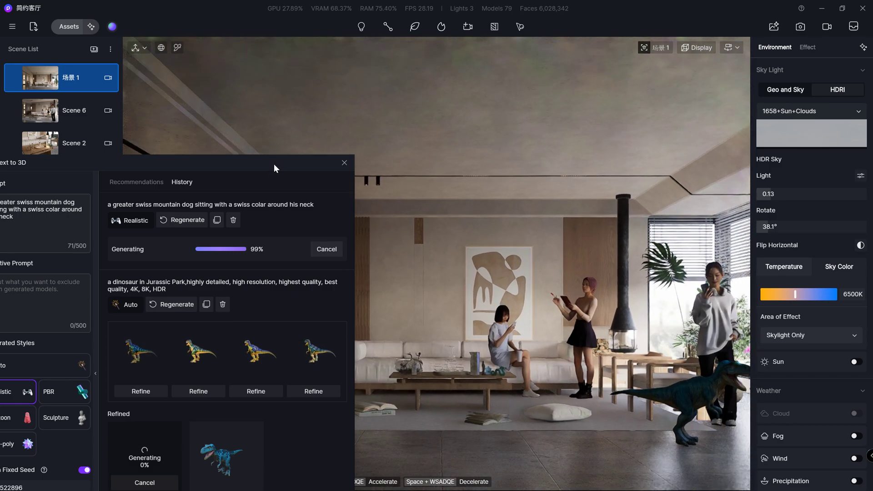
Step: Move the T-rex beside the side table near the armchair
{"action": "left_click_drag", "start_coordinate": [274, 163], "coordinate": [154, 135]}
{"action": "left_click", "coordinate": [692, 404]}
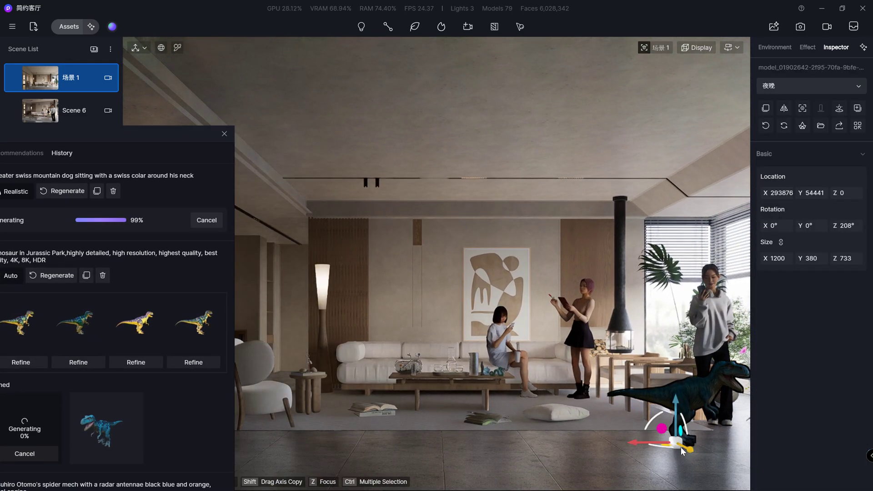
{"action": "left_click_drag", "start_coordinate": [681, 446], "coordinate": [343, 405]}
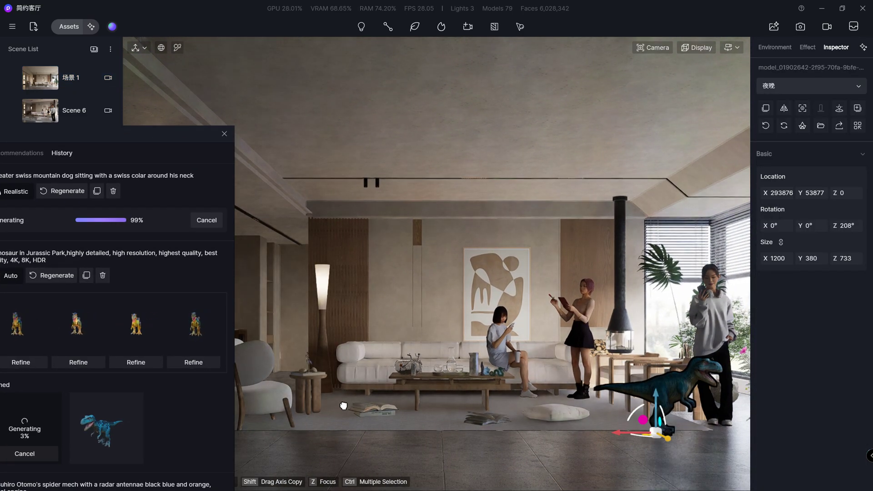
{"action": "mouse_move", "coordinate": [667, 431]}
{"action": "left_mouse_down"}
{"action": "mouse_move", "coordinate": [396, 422]}
{"action": "mouse_move", "coordinate": [461, 404]}
{"action": "mouse_move", "coordinate": [323, 408]}
{"action": "left_mouse_up"}
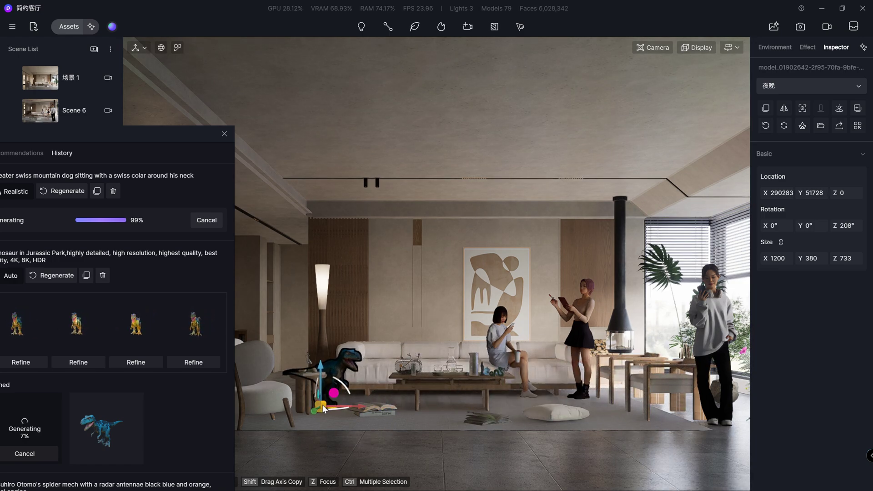
{"action": "mouse_move", "coordinate": [323, 408]}
{"action": "left_mouse_down"}
{"action": "mouse_move", "coordinate": [320, 423]}
{"action": "mouse_move", "coordinate": [342, 395]}
{"action": "left_mouse_up"}
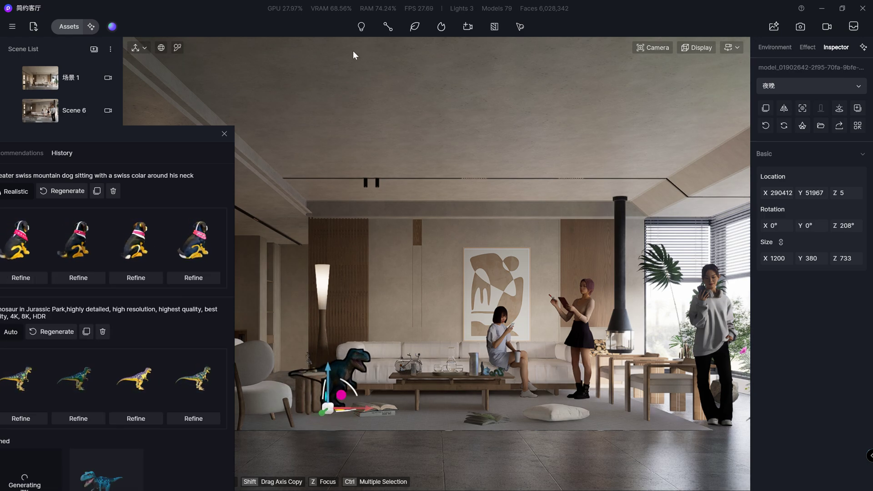
{"action": "left_click", "coordinate": [139, 45]}
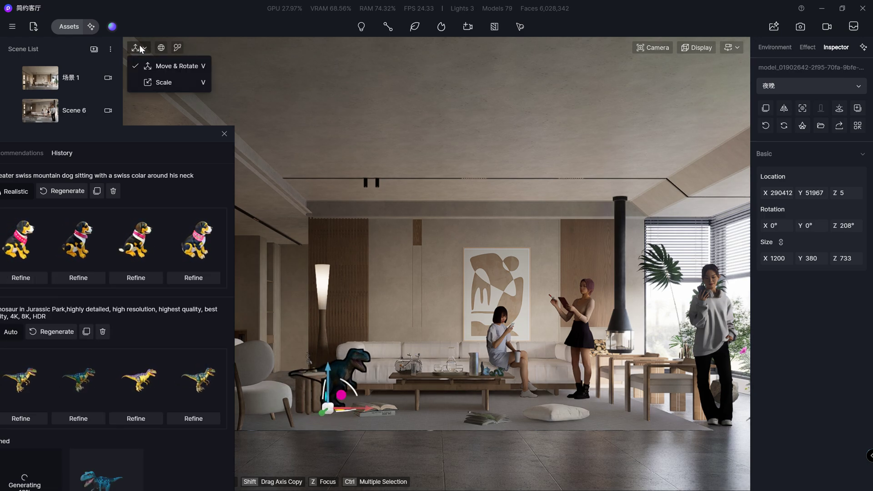
Step: Scale the T-rex to about half size, then nudge it slightly right along X
{"action": "left_click", "coordinate": [163, 76]}
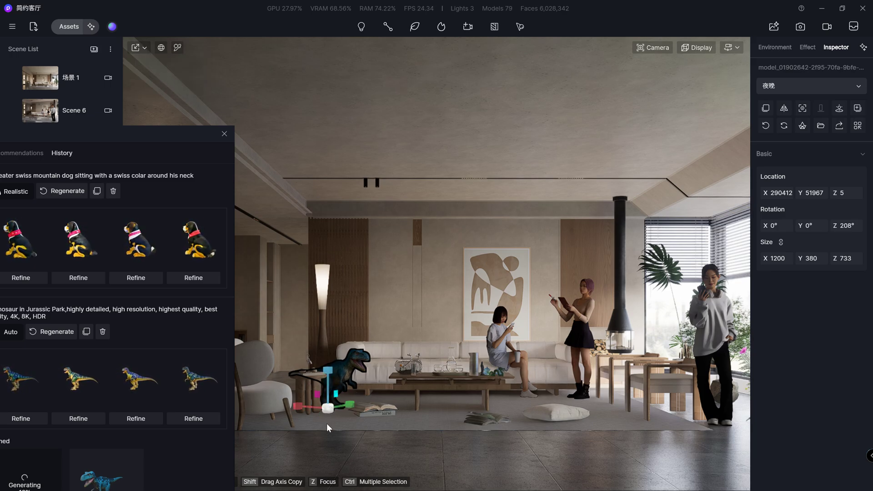
{"action": "left_click", "coordinate": [344, 405]}
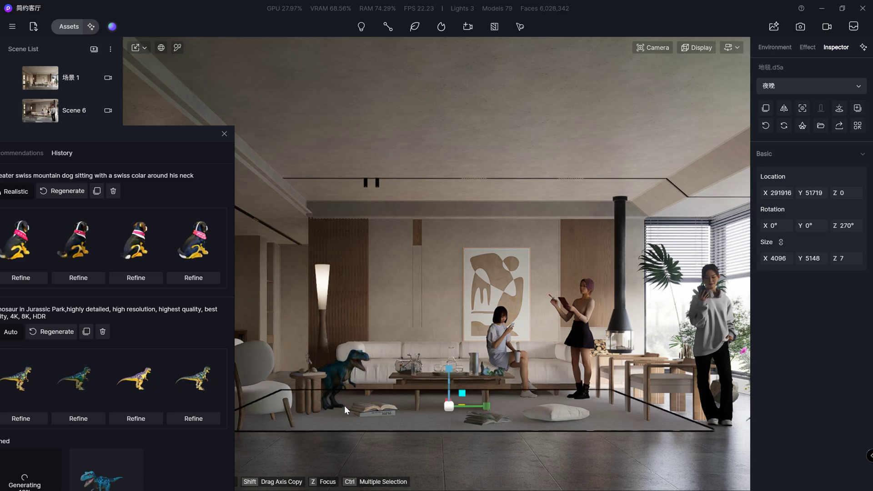
{"action": "left_click", "coordinate": [339, 382]}
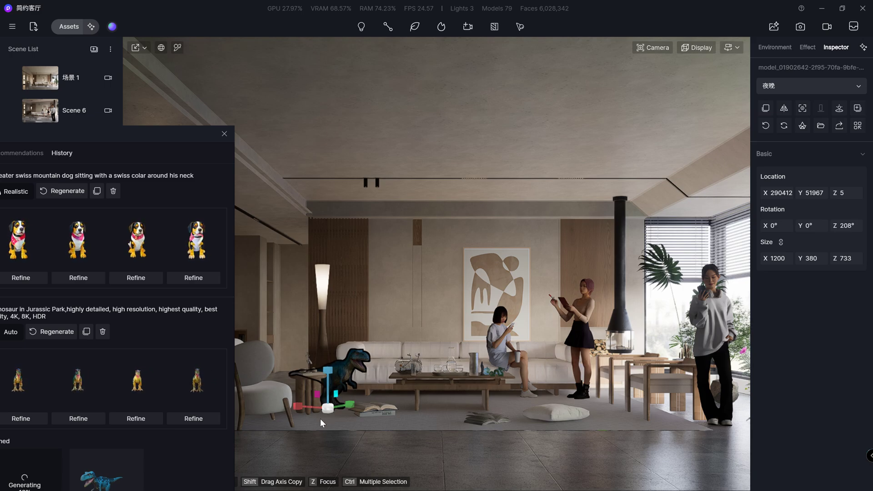
{"action": "left_click_drag", "start_coordinate": [337, 397], "coordinate": [329, 392]}
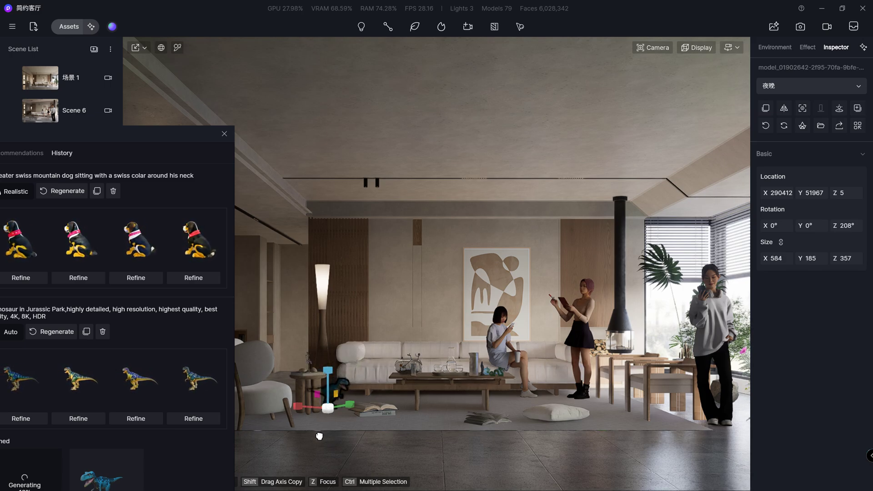
{"action": "left_click", "coordinate": [144, 48]}
{"action": "left_click", "coordinate": [155, 64]}
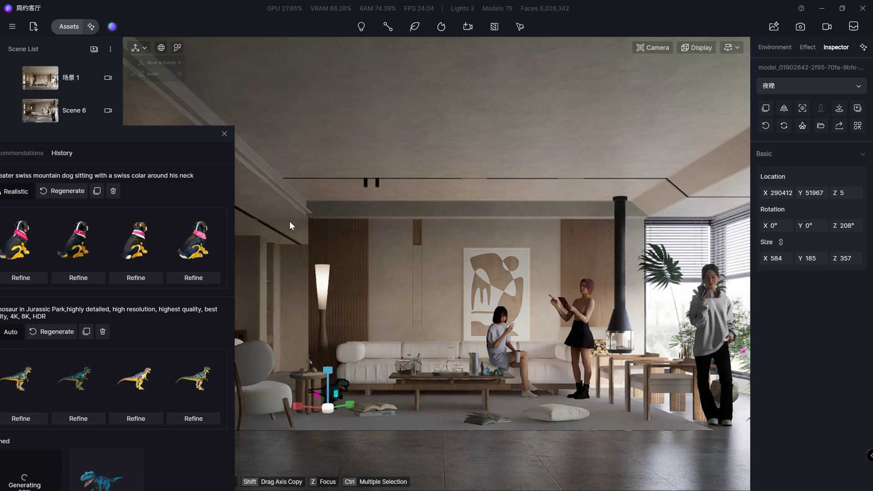
{"action": "mouse_move", "coordinate": [348, 407]}
{"action": "left_mouse_down"}
{"action": "mouse_move", "coordinate": [411, 416]}
{"action": "mouse_move", "coordinate": [363, 417]}
{"action": "left_mouse_up"}
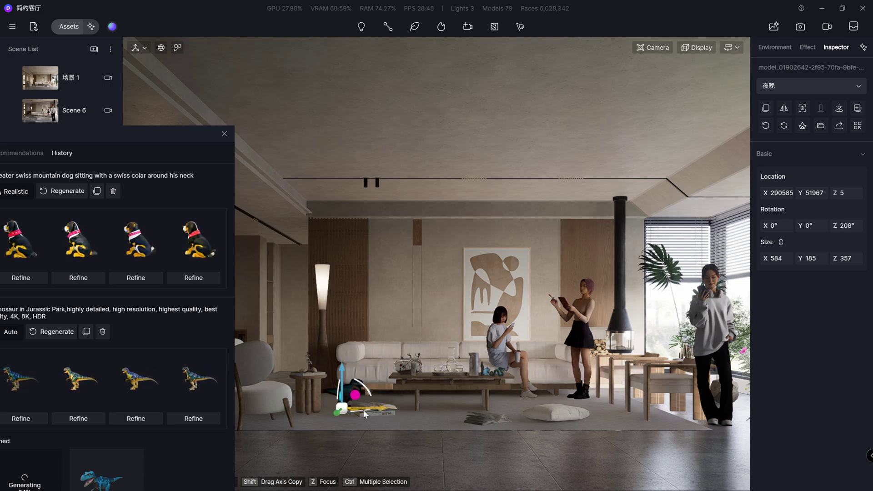
Step: Move the generation panel aside, deselect the T-rex and bring up the AI Enhancer
{"action": "left_click_drag", "start_coordinate": [137, 129], "coordinate": [217, 40]}
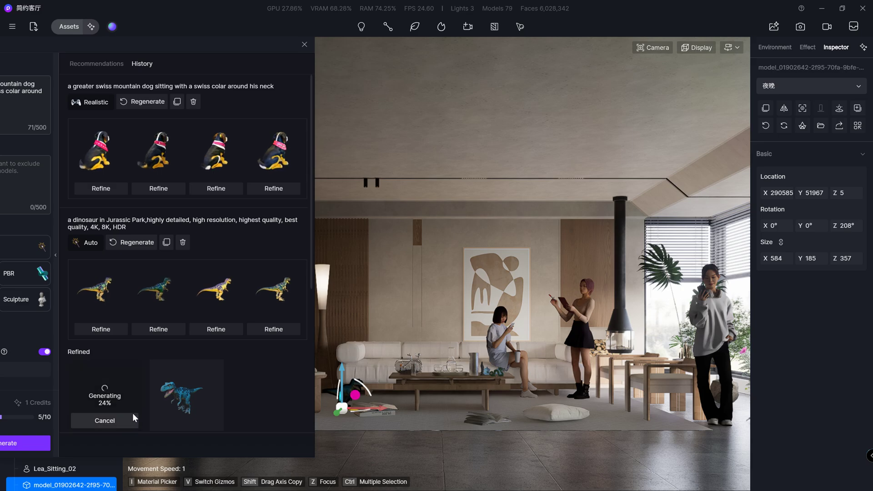
{"action": "left_click_drag", "start_coordinate": [227, 69], "coordinate": [141, 78]}
{"action": "left_click", "coordinate": [339, 244]}
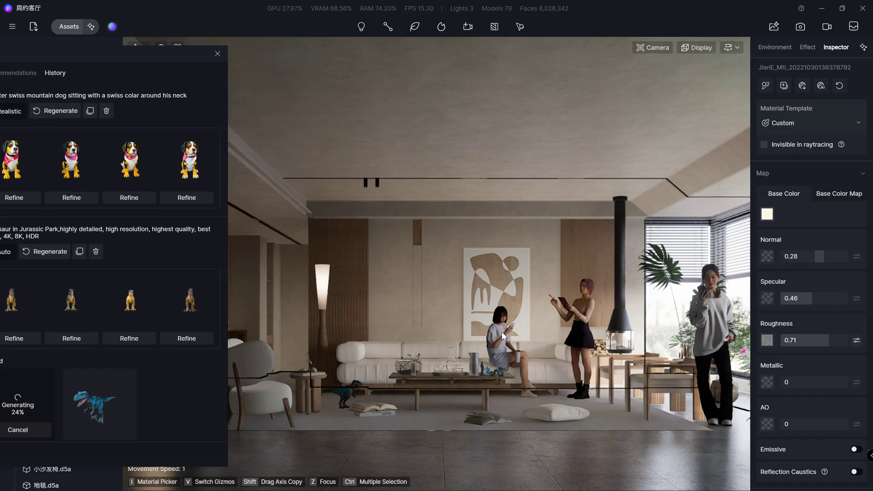
{"action": "left_click_drag", "start_coordinate": [180, 53], "coordinate": [291, 205]}
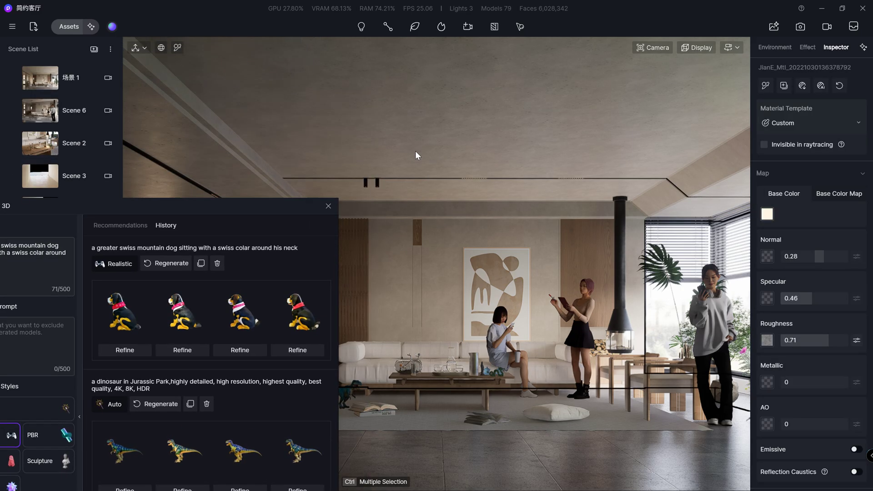
{"action": "left_click", "coordinate": [775, 26]}
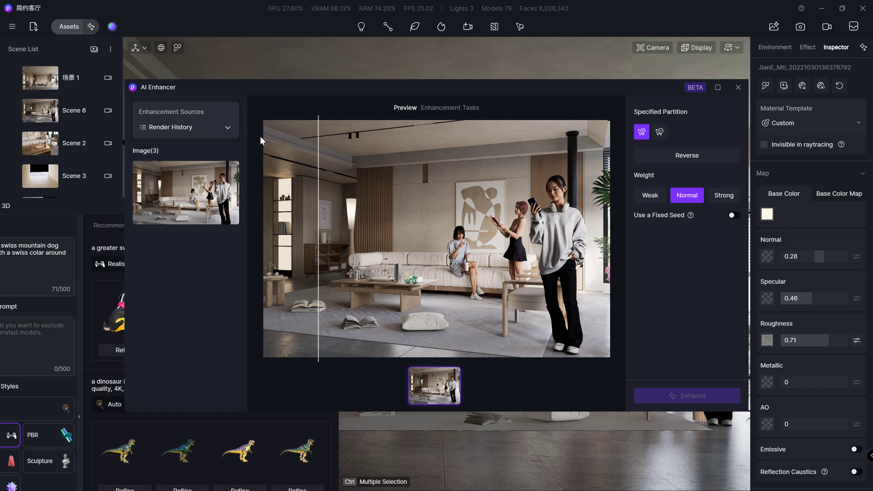
Step: Close the AI Enhancer and render the view as a 2k still, saving it as Image(4)
{"action": "left_click", "coordinate": [738, 87]}
{"action": "left_click", "coordinate": [800, 26]}
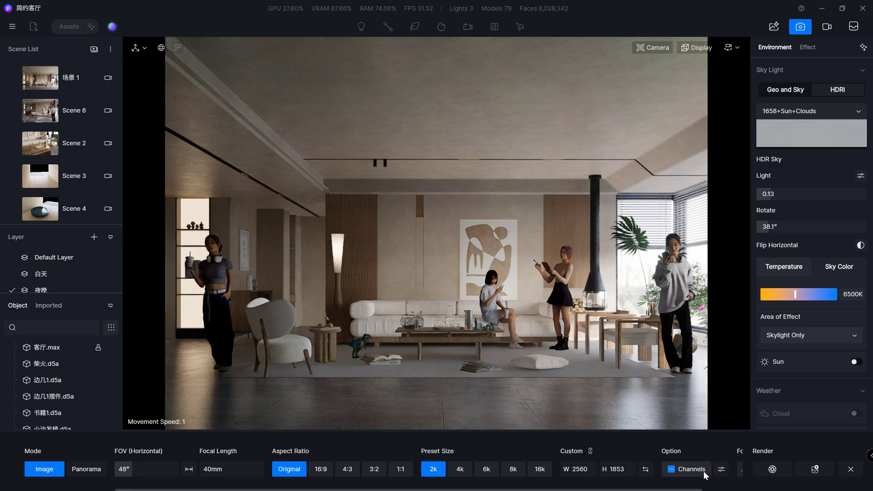
{"action": "left_click", "coordinate": [780, 470]}
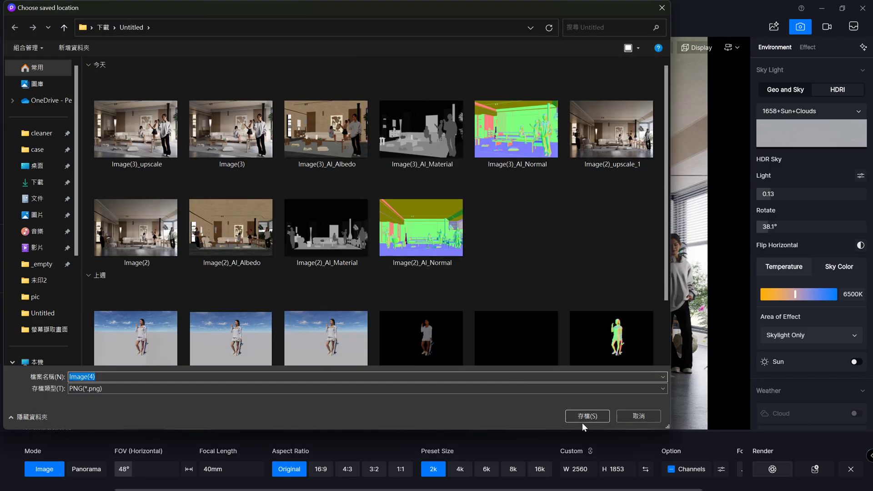
{"action": "left_click", "coordinate": [590, 416]}
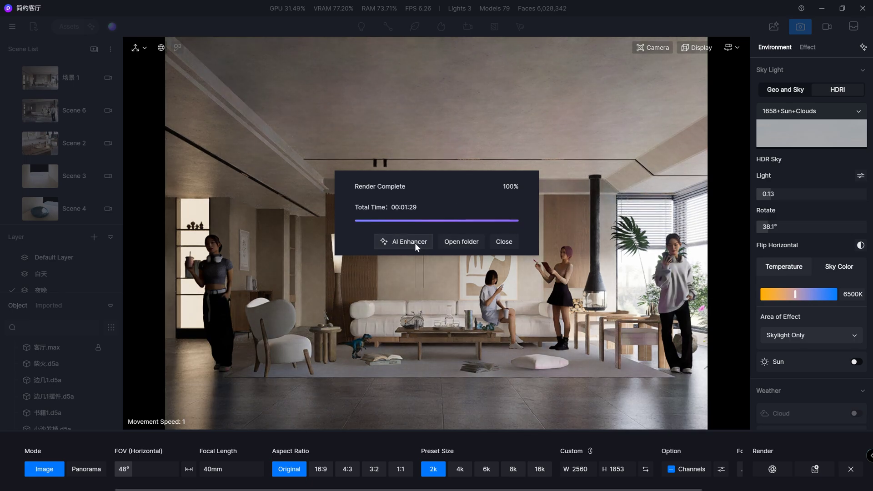
Step: Let the Image(4) render finish, then send it to the AI Enhancer
{"action": "left_click", "coordinate": [414, 243]}
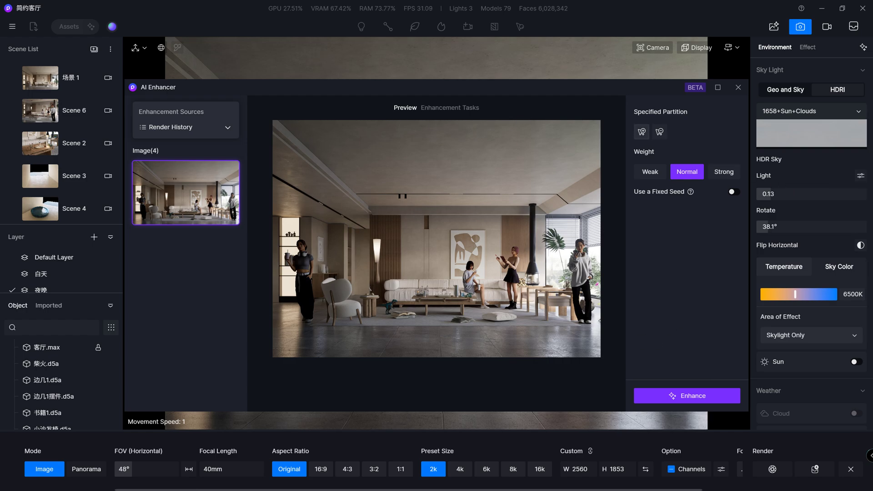
Step: Choose the first Specified Partition, then view Image(3).png and Image(3)_upscale.png in Photos
{"action": "left_click", "coordinate": [642, 132]}
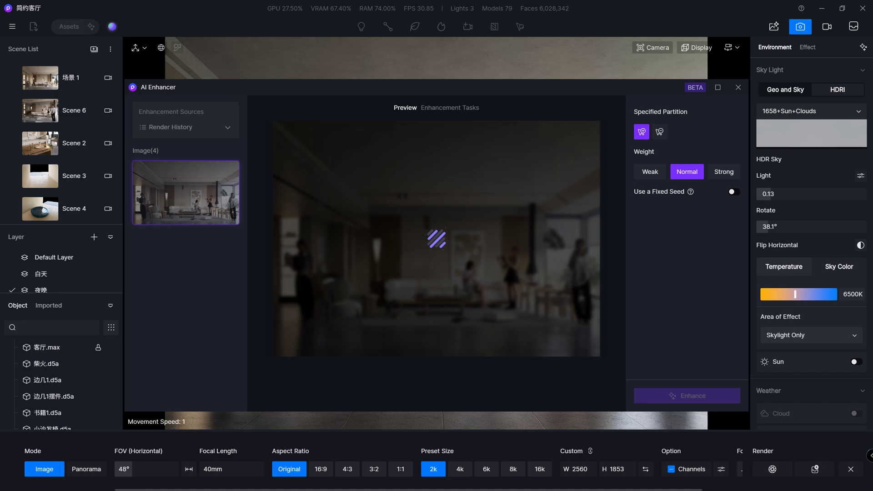
{"action": "left_click_drag", "start_coordinate": [780, 186], "coordinate": [532, 152]}
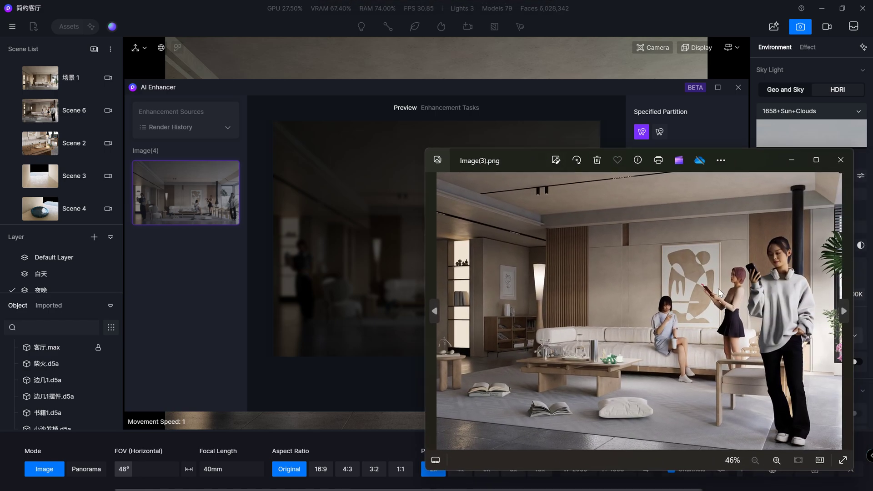
{"action": "left_click", "coordinate": [844, 311]}
Step: Zoom in to compare Image(3).png with Image(3)_upscale.png
{"action": "left_click", "coordinate": [844, 310]}
{"action": "scroll", "coordinate": [792, 273], "scroll_direction": "up", "scroll_amount": 4}
{"action": "scroll", "coordinate": [792, 273], "scroll_direction": "up", "scroll_amount": 2}
{"action": "left_click", "coordinate": [435, 305]}
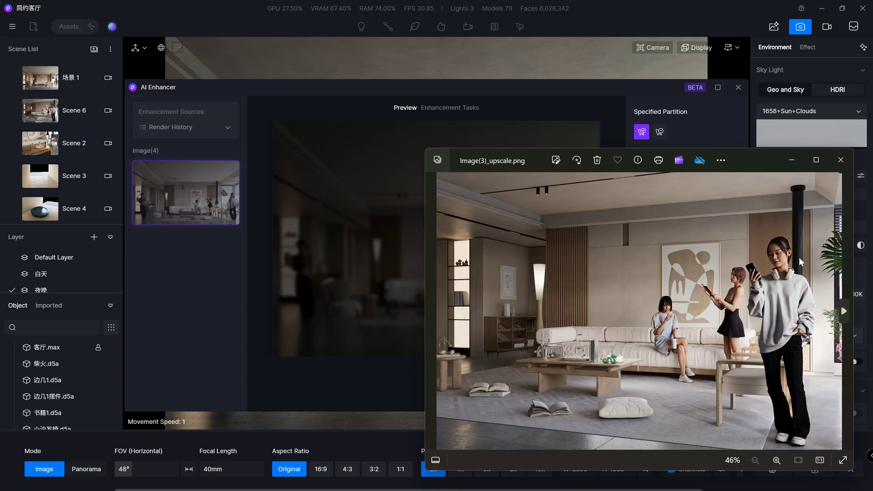
{"action": "scroll", "coordinate": [796, 256], "scroll_direction": "up", "scroll_amount": 3}
{"action": "scroll", "coordinate": [791, 255], "scroll_direction": "up", "scroll_amount": 3}
{"action": "scroll", "coordinate": [742, 241], "scroll_direction": "down", "scroll_amount": 4}
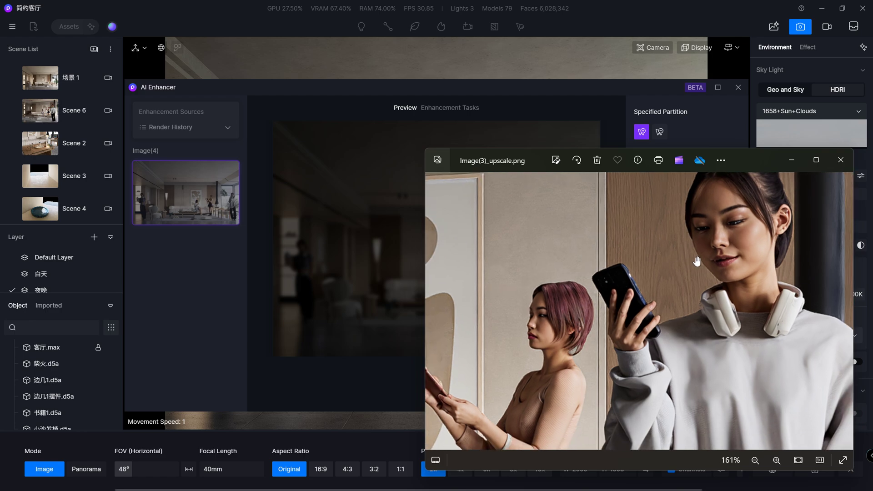
{"action": "scroll", "coordinate": [636, 327], "scroll_direction": "down", "scroll_amount": 2}
{"action": "scroll", "coordinate": [557, 409], "scroll_direction": "down", "scroll_amount": 1}
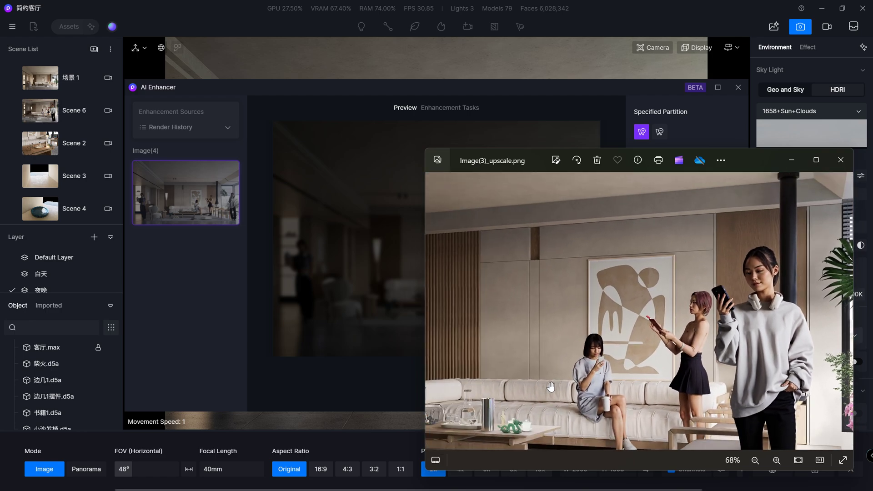
{"action": "scroll", "coordinate": [550, 387], "scroll_direction": "down", "scroll_amount": 1}
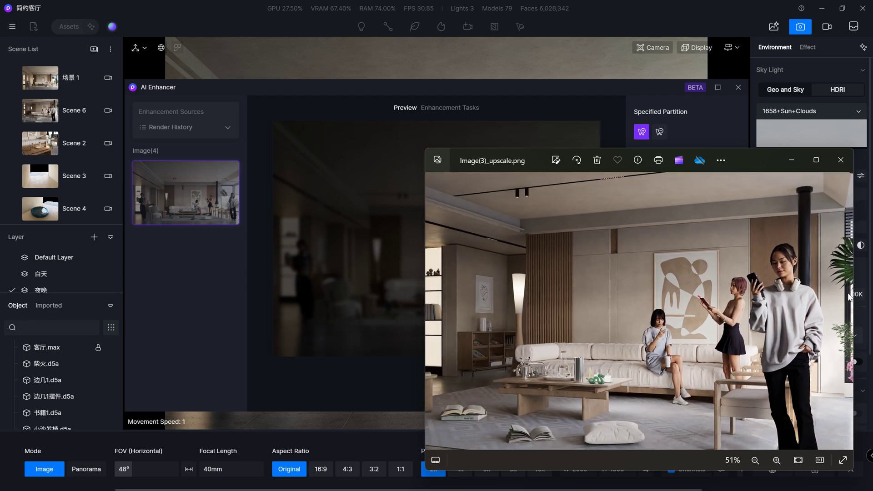
{"action": "scroll", "coordinate": [659, 350], "scroll_direction": "up", "scroll_amount": 1}
{"action": "scroll", "coordinate": [661, 345], "scroll_direction": "up", "scroll_amount": 2}
{"action": "left_click", "coordinate": [846, 303]}
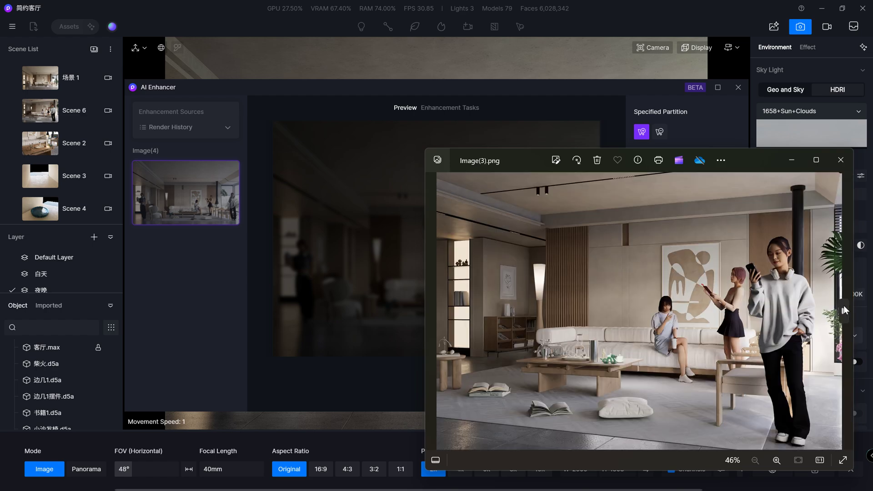
{"action": "scroll", "coordinate": [695, 420], "scroll_direction": "up", "scroll_amount": 2}
{"action": "scroll", "coordinate": [701, 427], "scroll_direction": "down", "scroll_amount": 3}
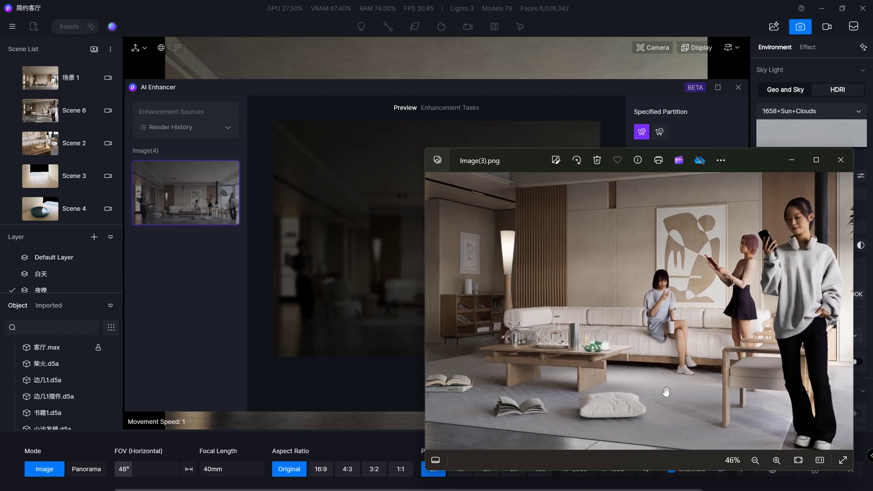
{"action": "left_click", "coordinate": [435, 311]}
Step: Compare Image(2).png with its upscaled version, zooming on the fireplace and woman in grey
{"action": "mouse_move", "coordinate": [771, 159]}
{"action": "left_mouse_down"}
{"action": "mouse_move", "coordinate": [763, 200]}
{"action": "mouse_move", "coordinate": [664, 124]}
{"action": "mouse_move", "coordinate": [744, 126]}
{"action": "left_mouse_up"}
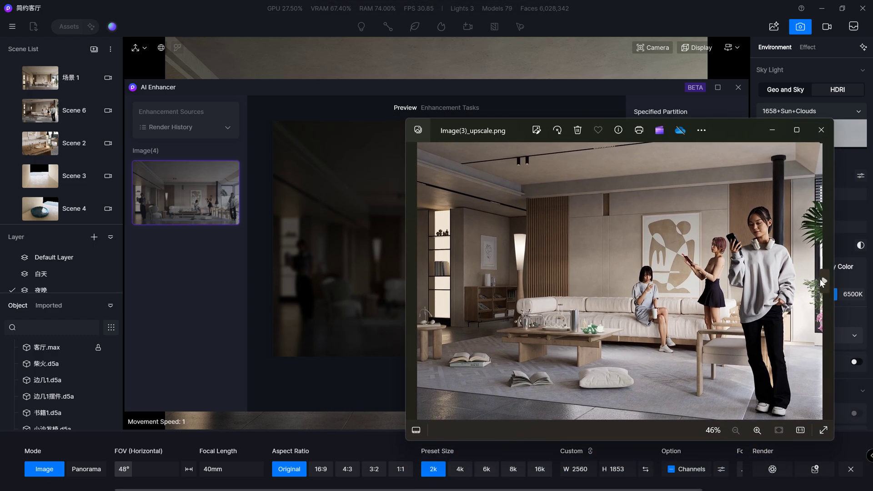
{"action": "left_click", "coordinate": [820, 279]}
{"action": "left_click", "coordinate": [821, 278]}
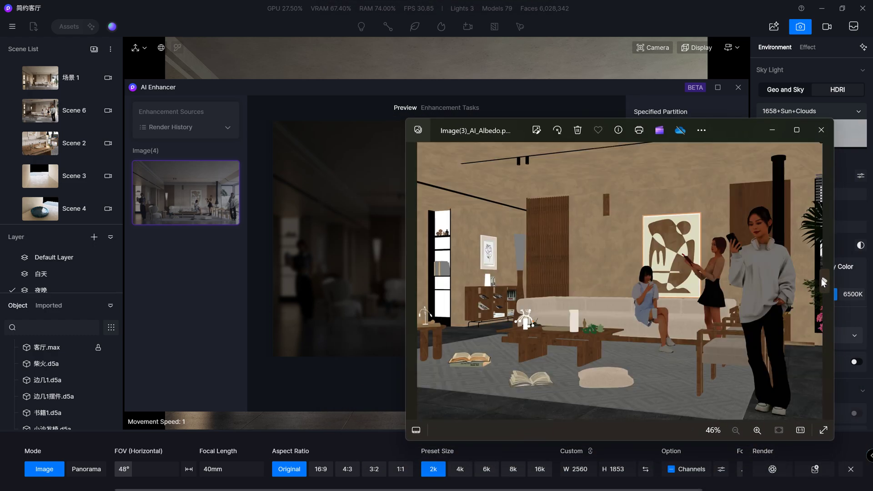
{"action": "scroll", "coordinate": [732, 290], "scroll_direction": "up", "scroll_amount": 1}
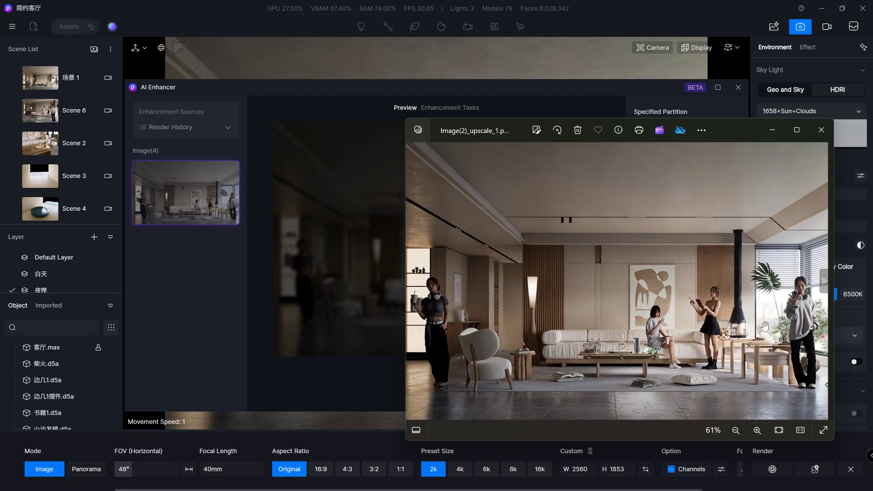
{"action": "scroll", "coordinate": [732, 289], "scroll_direction": "up", "scroll_amount": 3}
{"action": "scroll", "coordinate": [732, 289], "scroll_direction": "up", "scroll_amount": 1}
{"action": "left_click_drag", "start_coordinate": [732, 290], "coordinate": [516, 294]}
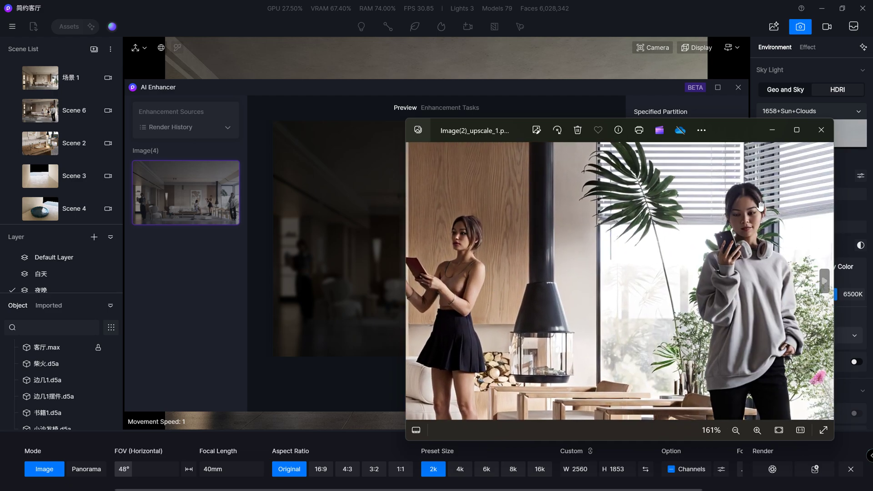
{"action": "left_click", "coordinate": [822, 279]}
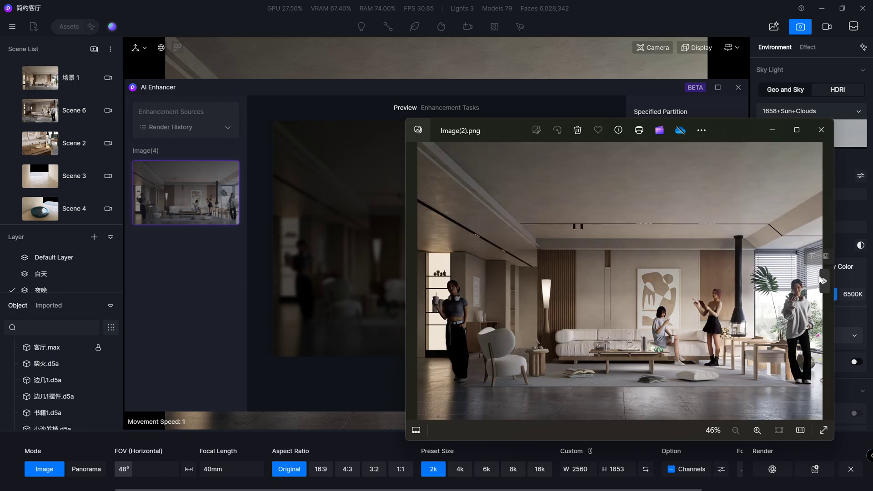
{"action": "scroll", "coordinate": [768, 340], "scroll_direction": "up", "scroll_amount": 2}
{"action": "scroll", "coordinate": [768, 340], "scroll_direction": "up", "scroll_amount": 1}
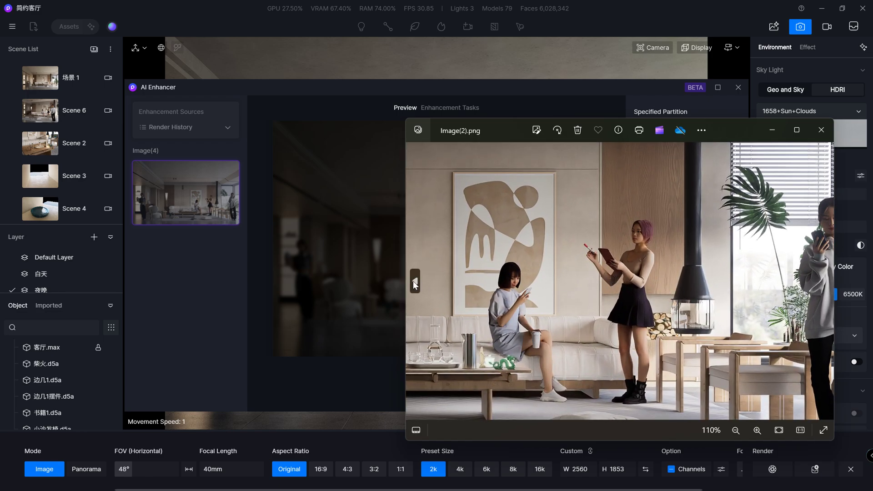
{"action": "left_click", "coordinate": [413, 280]}
{"action": "scroll", "coordinate": [768, 339], "scroll_direction": "up", "scroll_amount": 1}
{"action": "scroll", "coordinate": [763, 339], "scroll_direction": "up", "scroll_amount": 1}
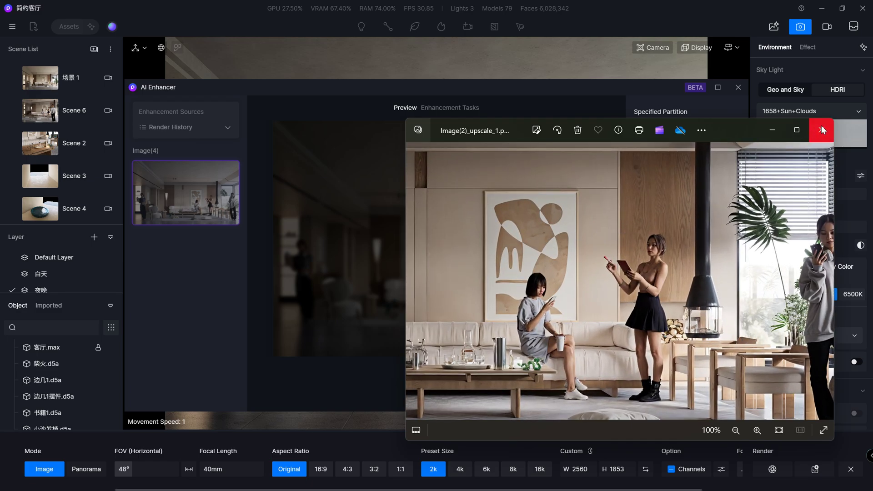
Step: Step through the earlier renders, show Image(3).png maximized, then return to D5 Render
{"action": "left_click", "coordinate": [411, 279]}
{"action": "left_click", "coordinate": [411, 279]}
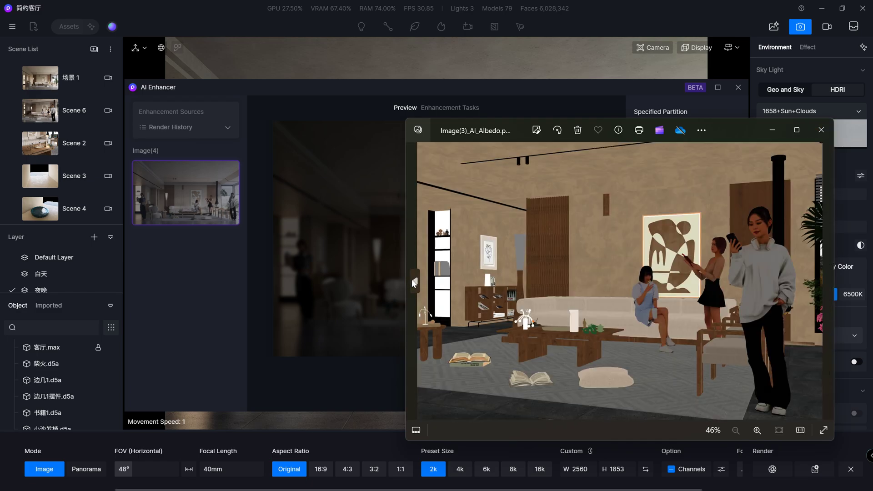
{"action": "left_click", "coordinate": [414, 279]}
{"action": "left_click", "coordinate": [414, 280]}
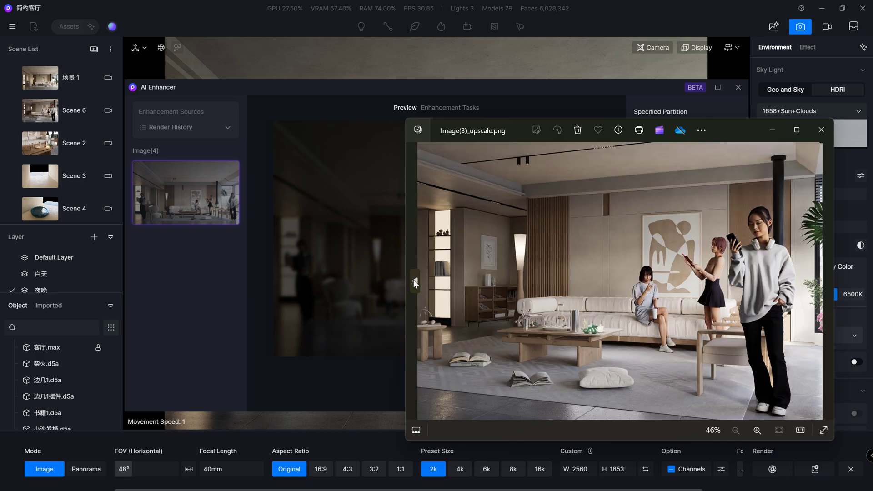
{"action": "left_click", "coordinate": [822, 283]}
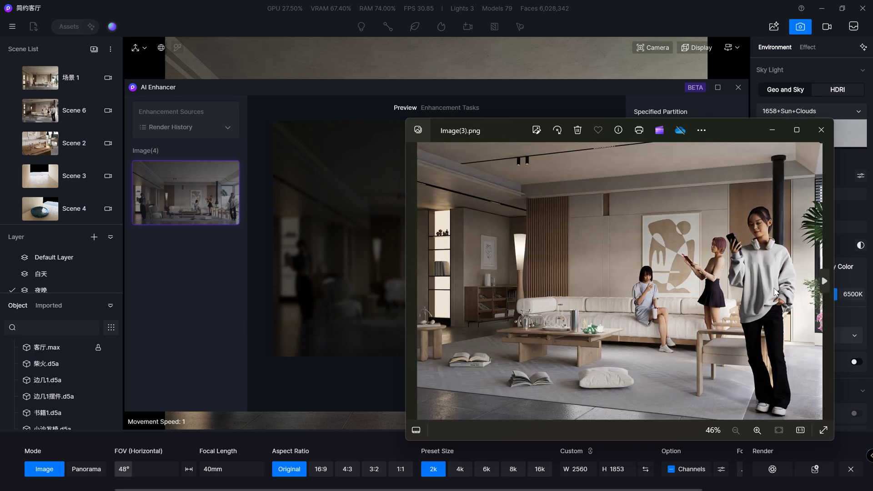
{"action": "left_click", "coordinate": [415, 279]}
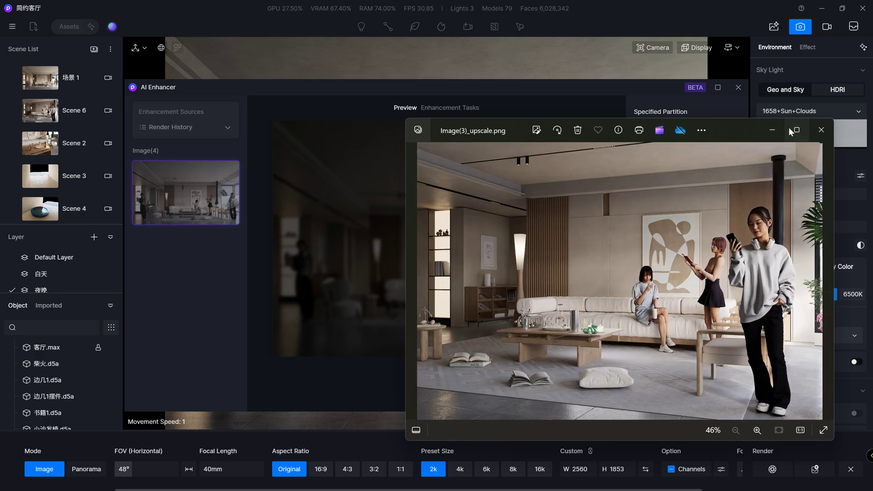
{"action": "left_click", "coordinate": [796, 130]}
{"action": "left_click", "coordinate": [10, 245]}
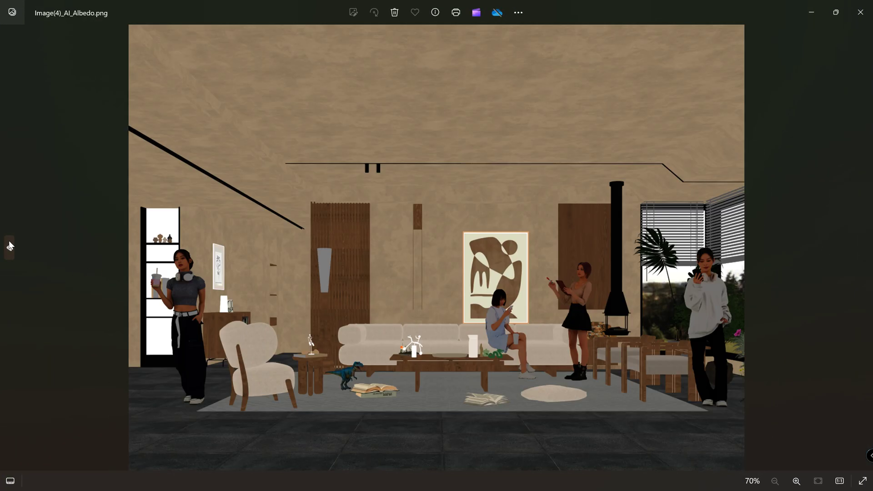
{"action": "left_click", "coordinate": [863, 247]}
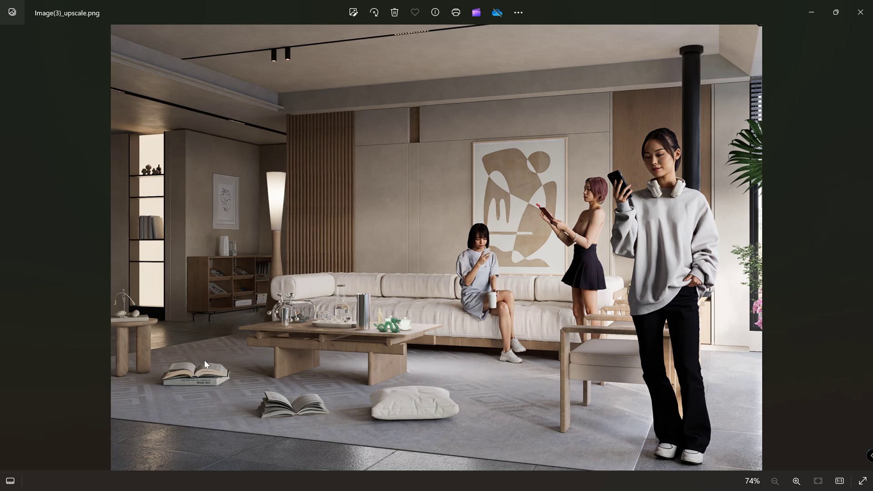
{"action": "left_click", "coordinate": [838, 12]}
{"action": "left_click", "coordinate": [580, 134]}
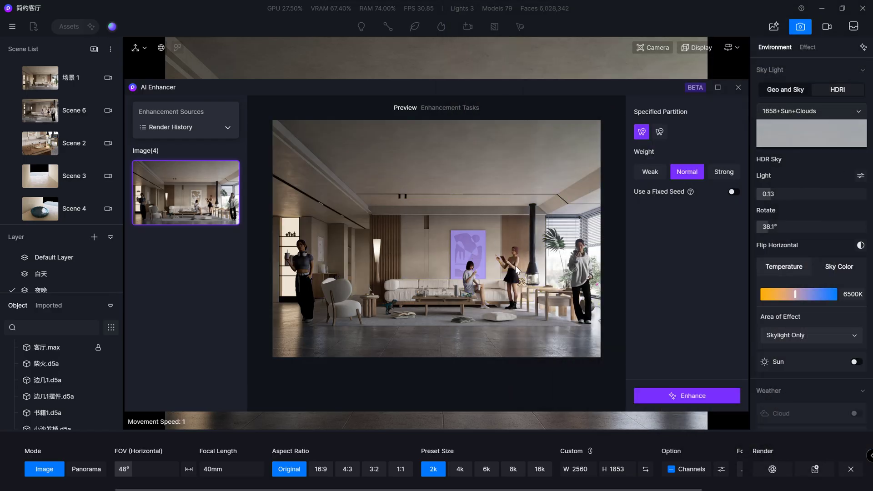
Step: Mark the four women, sofa, floor, painting and wall panel, then queue the enhancement
{"action": "left_click", "coordinate": [577, 260]}
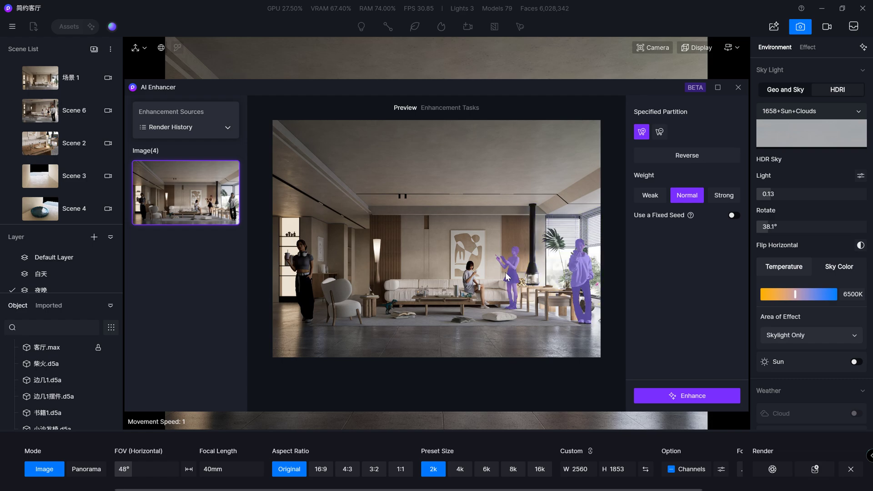
{"action": "left_click", "coordinate": [468, 254]}
{"action": "left_click", "coordinate": [472, 277]}
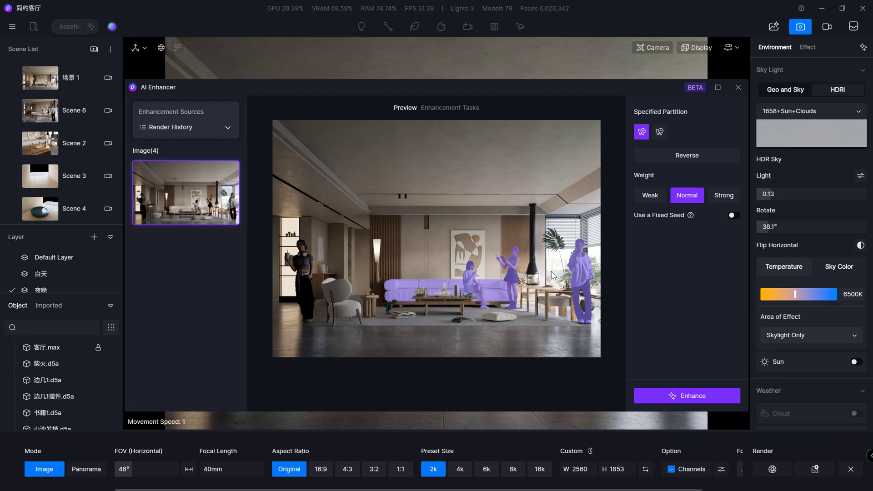
{"action": "left_click", "coordinate": [312, 269]}
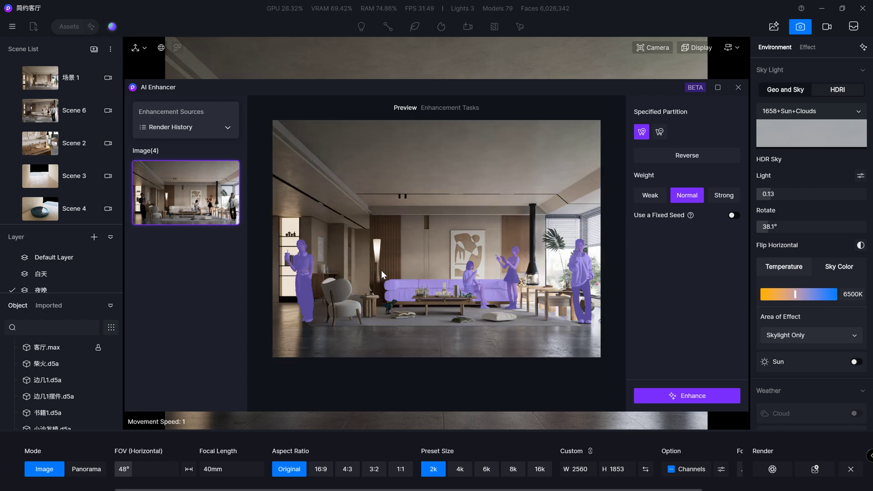
{"action": "left_click", "coordinate": [443, 318]}
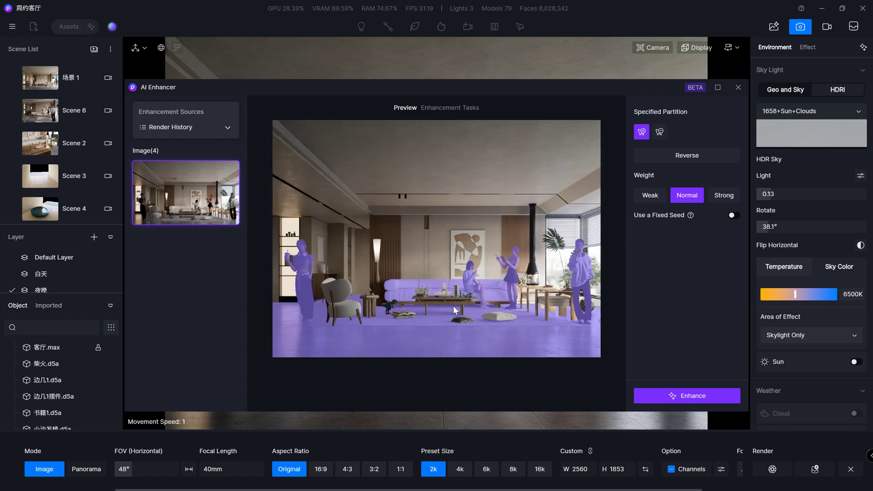
{"action": "left_click", "coordinate": [475, 247]}
{"action": "left_click", "coordinate": [517, 230]}
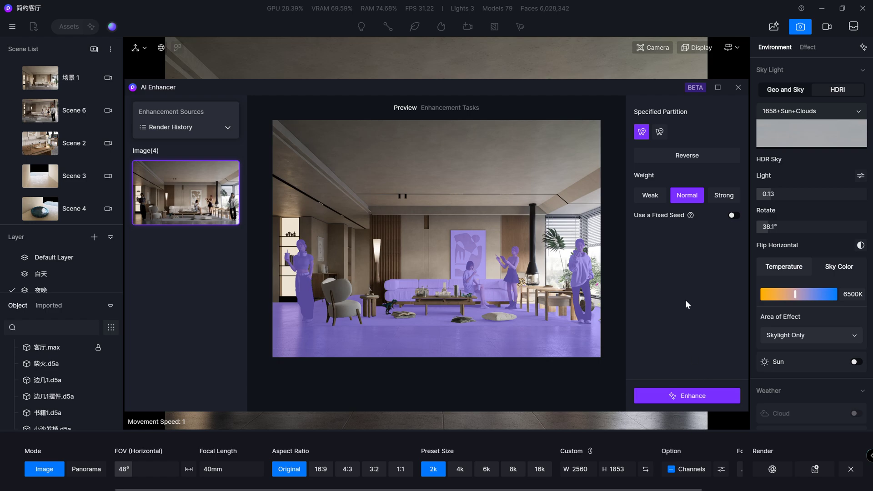
{"action": "left_click", "coordinate": [706, 396]}
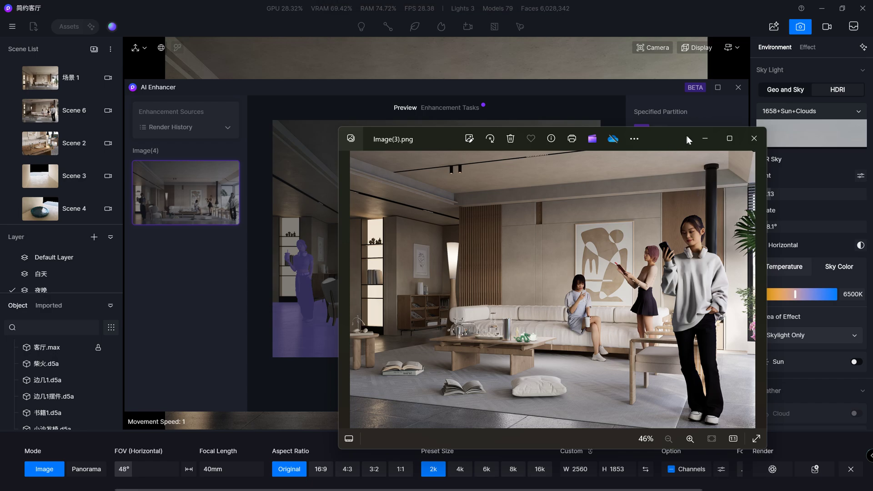
Step: Bring the photo viewer back and step on to the upscaled Image(2) render
{"action": "left_click_drag", "start_coordinate": [686, 135], "coordinate": [751, 135]}
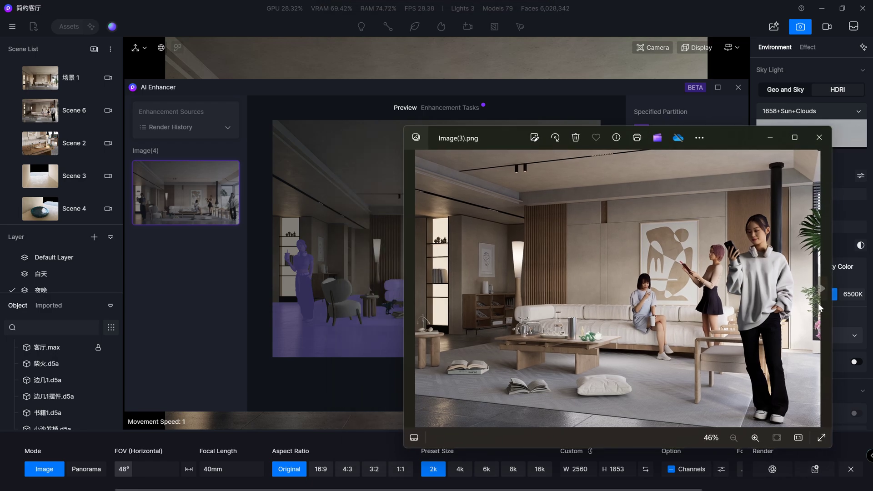
{"action": "left_click", "coordinate": [820, 291]}
{"action": "left_click", "coordinate": [820, 291]}
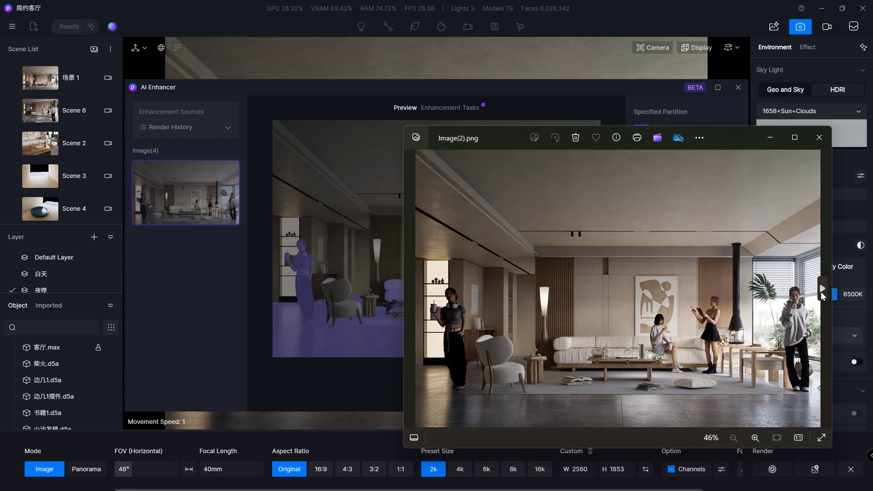
Step: Flip repeatedly between Image(2).png and Image(2)_upscale_1.png in a maximized viewer to compare them
{"action": "left_click", "coordinate": [819, 291]}
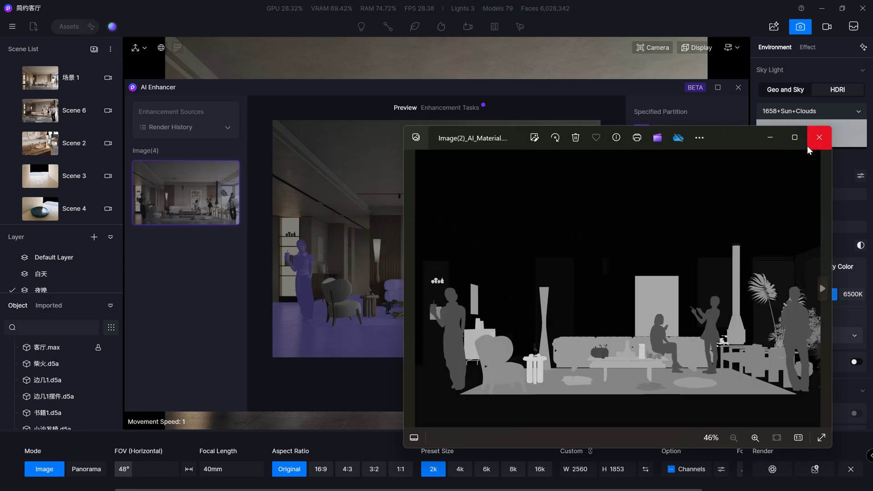
{"action": "key", "text": "Left"}
{"action": "key", "text": "Left"}
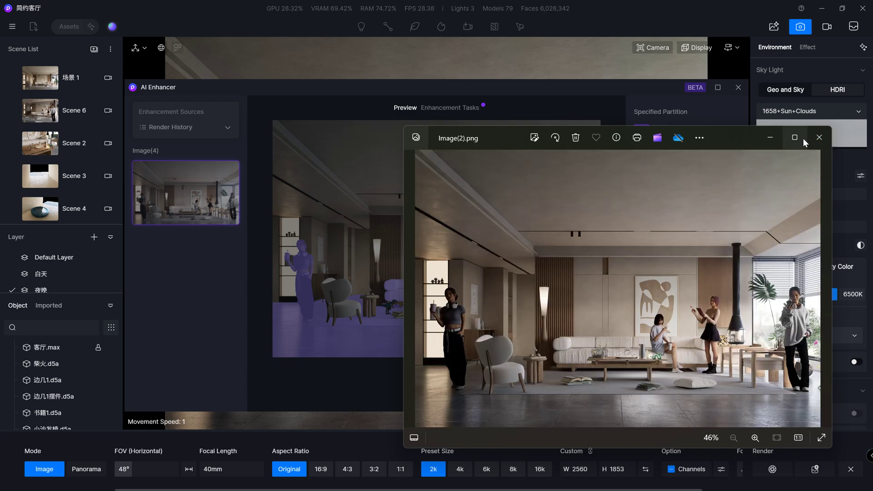
{"action": "left_click", "coordinate": [803, 139]}
{"action": "key", "text": "Left"}
{"action": "key", "text": "Right"}
{"action": "key", "text": "Left"}
{"action": "key", "text": "Right"}
{"action": "key", "text": "Left"}
{"action": "key", "text": "Right"}
{"action": "key", "text": "Left"}
{"action": "key", "text": "Right"}
{"action": "key", "text": "Left"}
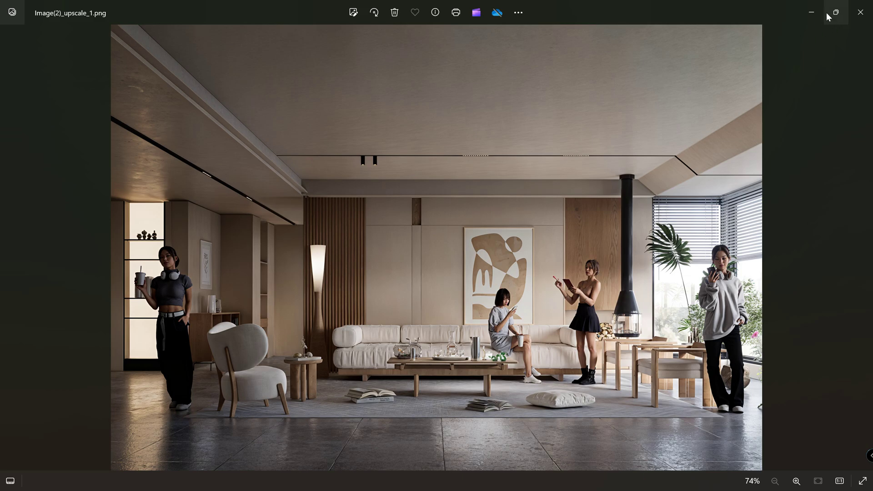
{"action": "left_click", "coordinate": [835, 12]}
Step: Zoom in on the dinosaur render Image(4).png, then close the viewer
{"action": "left_click", "coordinate": [769, 137]}
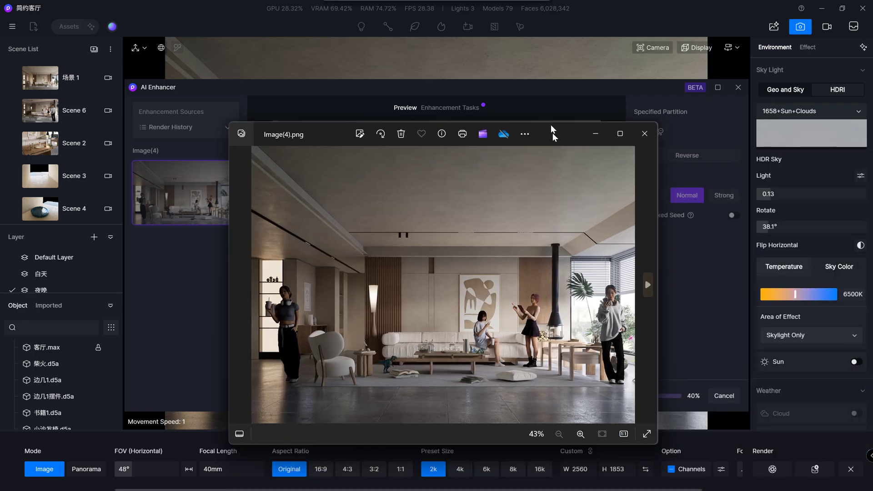
{"action": "key", "text": "Right"}
{"action": "key", "text": "Left"}
{"action": "scroll", "coordinate": [527, 304], "scroll_direction": "up", "scroll_amount": 1}
{"action": "scroll", "coordinate": [509, 309], "scroll_direction": "up", "scroll_amount": 2}
{"action": "scroll", "coordinate": [473, 313], "scroll_direction": "up", "scroll_amount": 1}
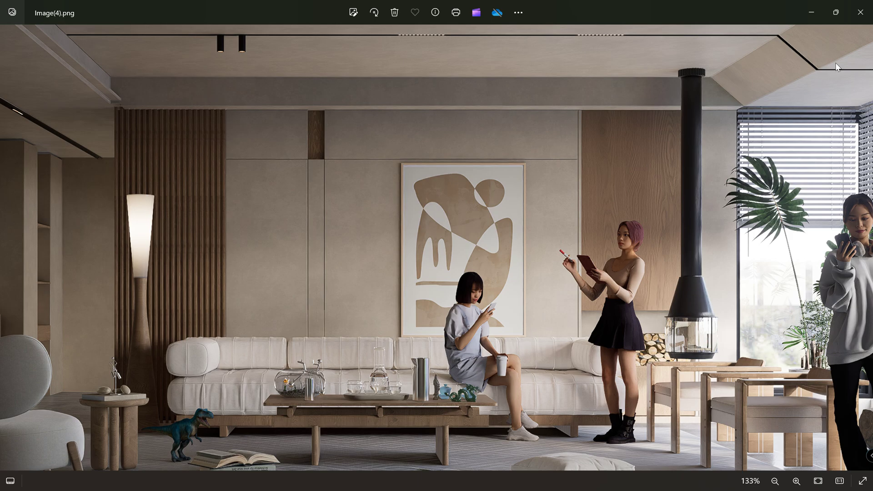
{"action": "left_click", "coordinate": [860, 12]}
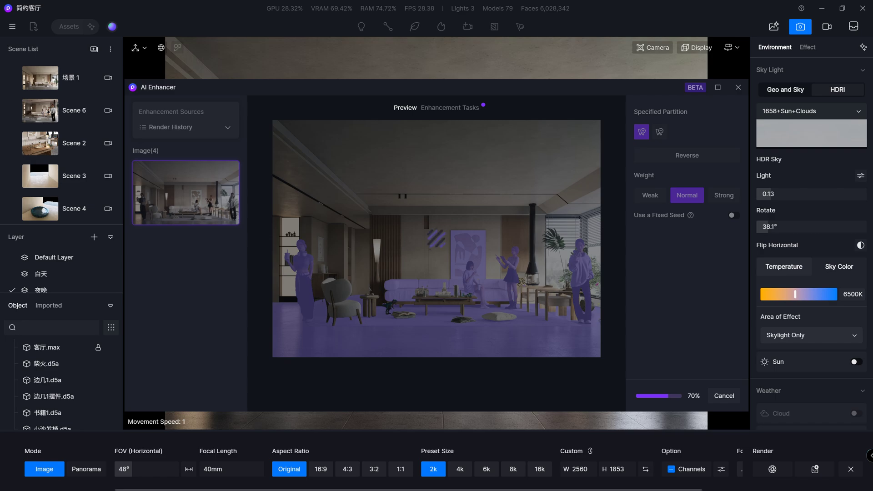
Step: Zoom into Image.png and Image_upscale.png to compare the skateboarder detail
{"action": "scroll", "coordinate": [528, 222], "scroll_direction": "up", "scroll_amount": 2}
{"action": "scroll", "coordinate": [528, 222], "scroll_direction": "up", "scroll_amount": 2}
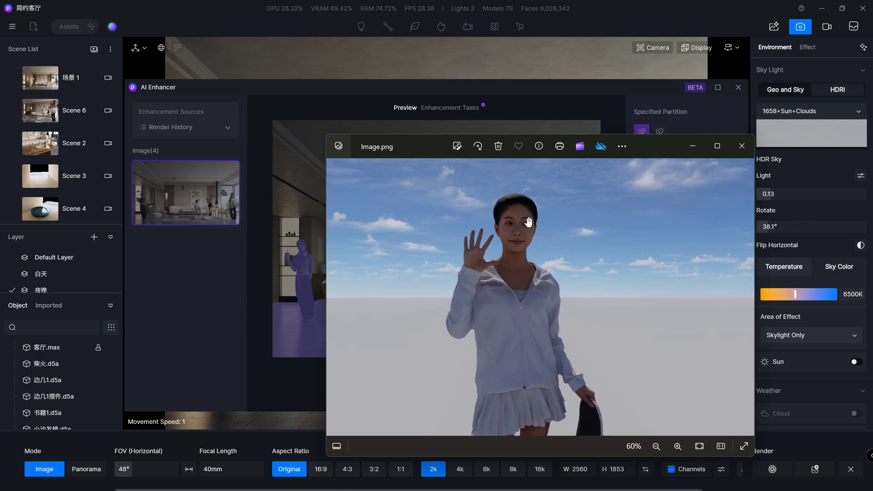
{"action": "scroll", "coordinate": [528, 224], "scroll_direction": "down", "scroll_amount": 3}
{"action": "key", "text": "Right"}
{"action": "scroll", "coordinate": [537, 233], "scroll_direction": "up", "scroll_amount": 2}
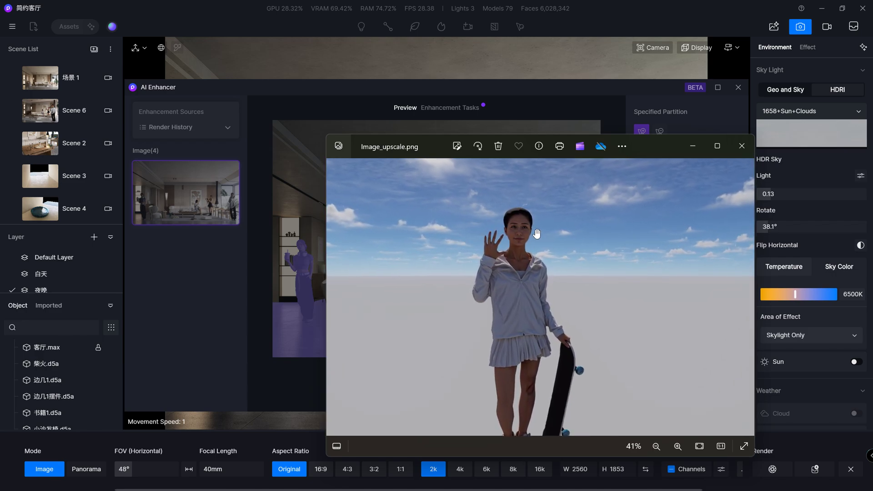
{"action": "scroll", "coordinate": [537, 233], "scroll_direction": "up", "scroll_amount": 2}
{"action": "scroll", "coordinate": [515, 217], "scroll_direction": "up", "scroll_amount": 2}
{"action": "scroll", "coordinate": [522, 214], "scroll_direction": "down", "scroll_amount": 3}
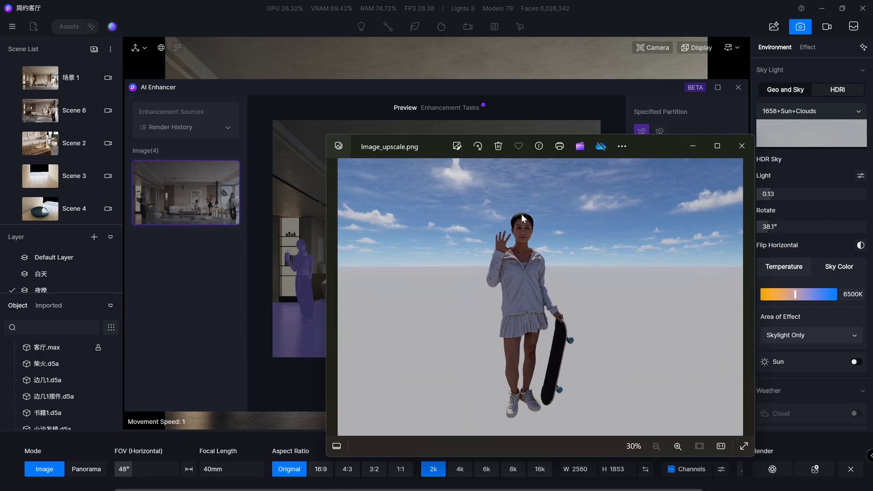
Step: Zoom into Image(1).png and Image(1)_upscale.png, panning down to check the skateboarder's legs
{"action": "key", "text": "Right"}
{"action": "key", "text": "Right"}
{"action": "key", "text": "Right"}
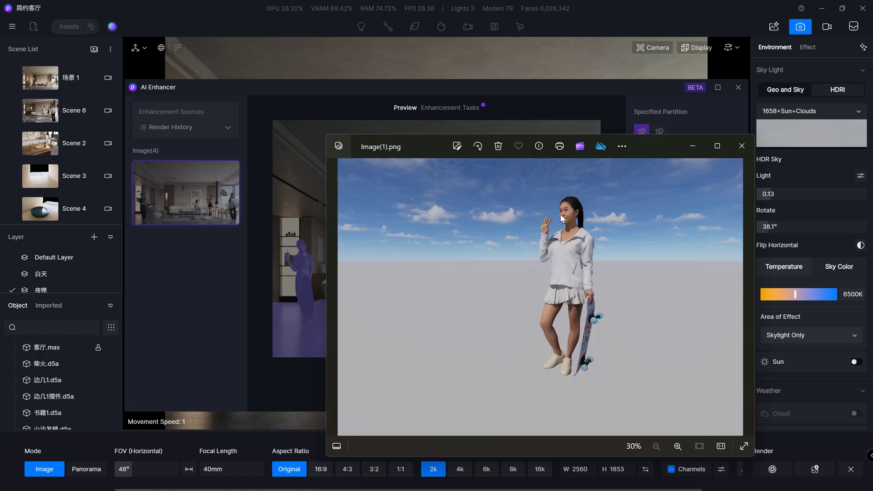
{"action": "scroll", "coordinate": [560, 213], "scroll_direction": "up", "scroll_amount": 2}
{"action": "scroll", "coordinate": [586, 200], "scroll_direction": "up", "scroll_amount": 2}
{"action": "scroll", "coordinate": [584, 204], "scroll_direction": "down", "scroll_amount": 2}
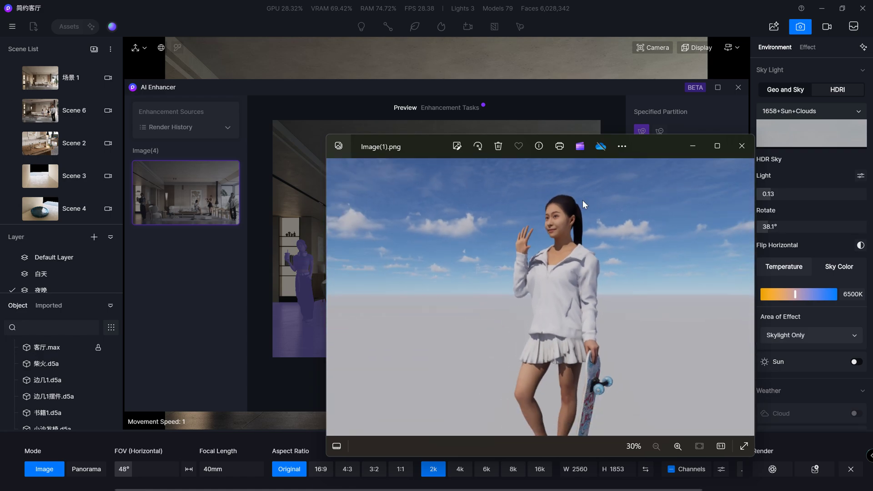
{"action": "key", "text": "Right"}
{"action": "scroll", "coordinate": [585, 205], "scroll_direction": "up", "scroll_amount": 2}
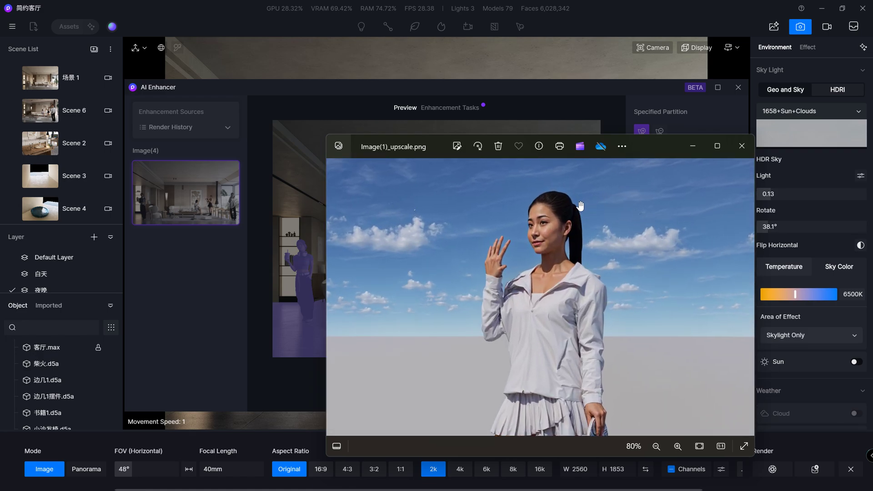
{"action": "scroll", "coordinate": [591, 242], "scroll_direction": "up", "scroll_amount": 2}
{"action": "mouse_move", "coordinate": [609, 306]}
{"action": "left_mouse_down"}
{"action": "mouse_move", "coordinate": [605, 267]}
{"action": "mouse_move", "coordinate": [608, 359]}
{"action": "left_mouse_up"}
Step: Compare enhanced and original halves across the sofa, armchair and fireplace, then list the enhancement tasks
{"action": "left_click", "coordinate": [742, 147]}
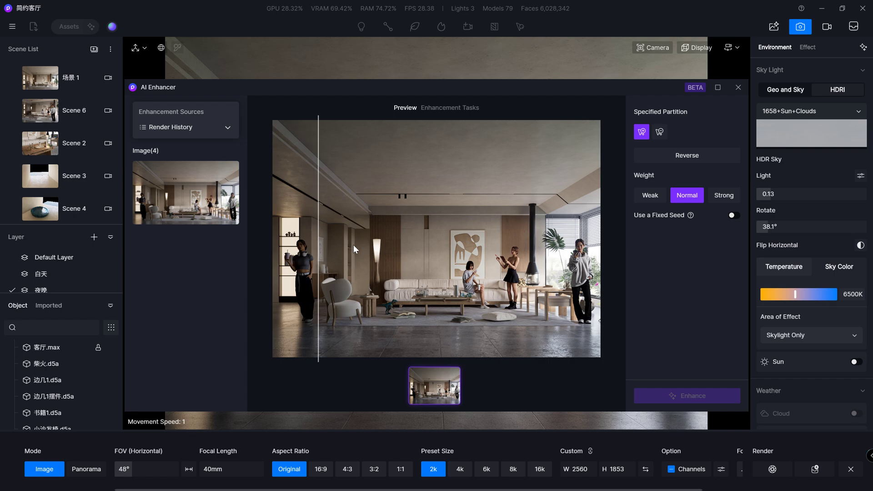
{"action": "scroll", "coordinate": [530, 245], "scroll_direction": "up", "scroll_amount": 2}
{"action": "scroll", "coordinate": [528, 255], "scroll_direction": "up", "scroll_amount": 2}
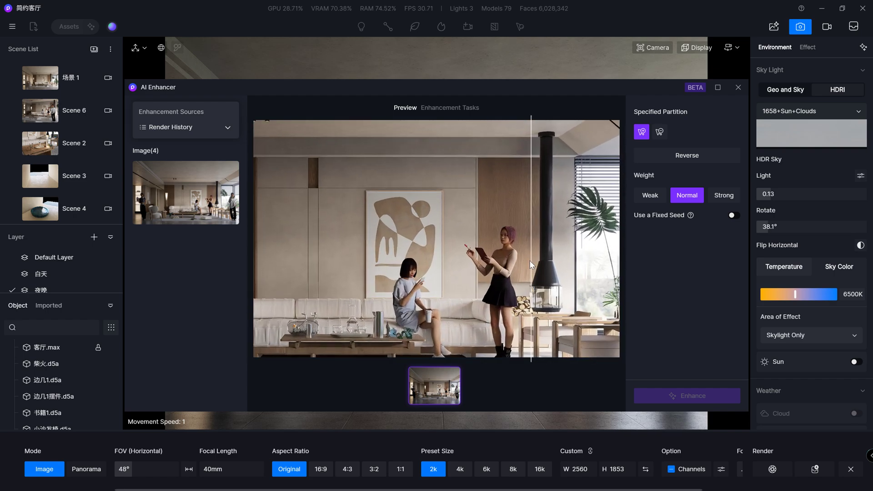
{"action": "left_click_drag", "start_coordinate": [502, 258], "coordinate": [452, 254]}
{"action": "left_click_drag", "start_coordinate": [418, 290], "coordinate": [375, 233]}
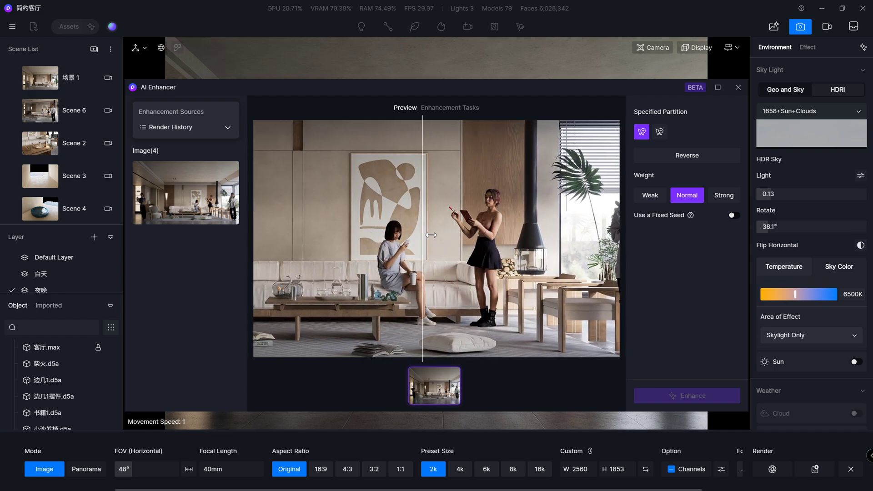
{"action": "mouse_move", "coordinate": [430, 281]}
{"action": "left_mouse_down"}
{"action": "mouse_move", "coordinate": [474, 270]}
{"action": "mouse_move", "coordinate": [396, 257]}
{"action": "left_mouse_up"}
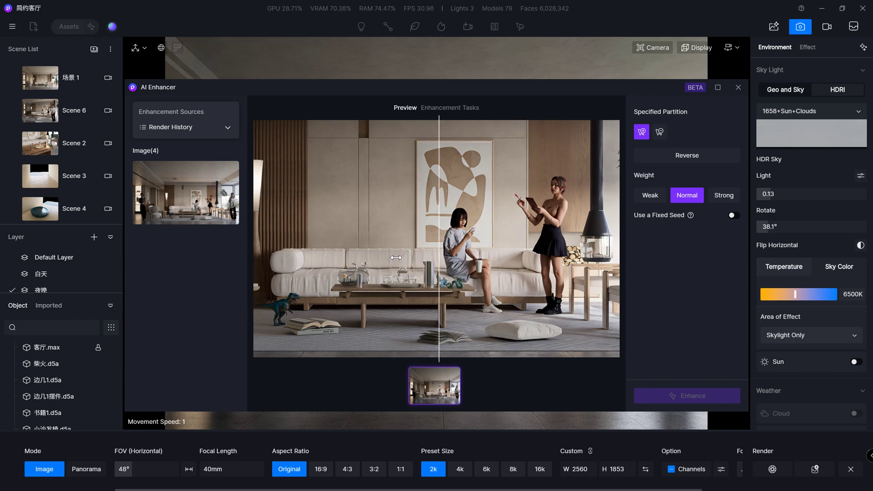
{"action": "left_click_drag", "start_coordinate": [342, 283], "coordinate": [487, 263]}
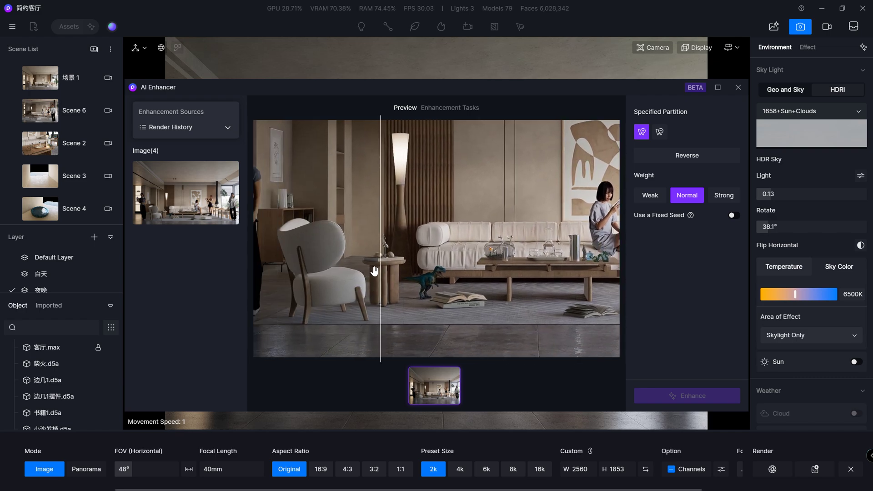
{"action": "left_click_drag", "start_coordinate": [336, 272], "coordinate": [424, 271]}
{"action": "mouse_move", "coordinate": [538, 271]}
{"action": "left_mouse_down"}
{"action": "mouse_move", "coordinate": [382, 270]}
{"action": "mouse_move", "coordinate": [567, 233]}
{"action": "left_mouse_up"}
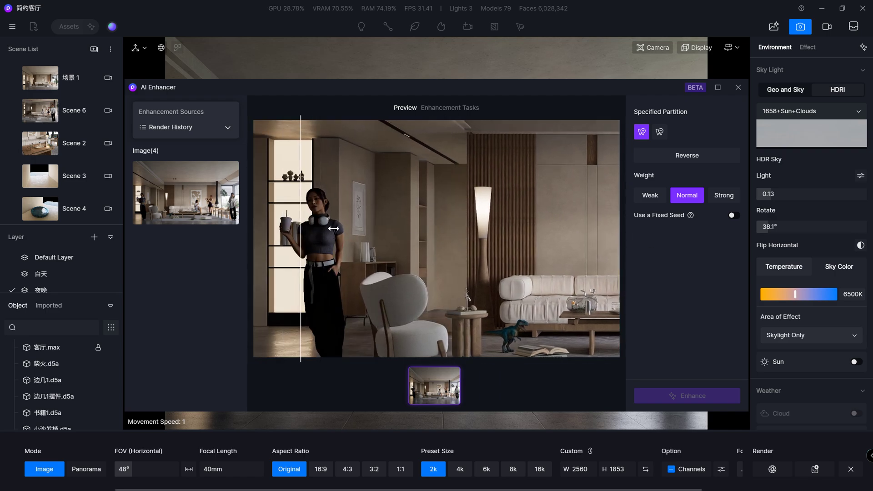
{"action": "left_click", "coordinate": [461, 109]}
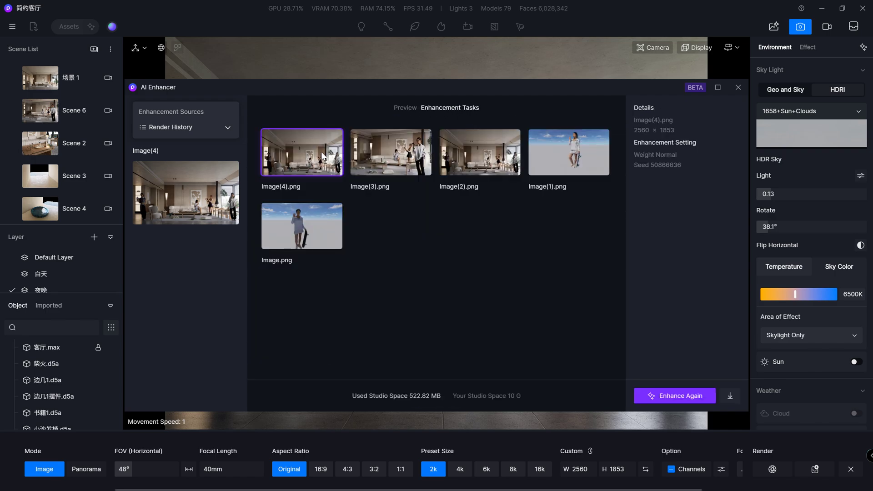
Step: Download the enhanced Image(4) as the PNG Image(4)_upscale, then return to the Preview view
{"action": "left_click", "coordinate": [351, 173]}
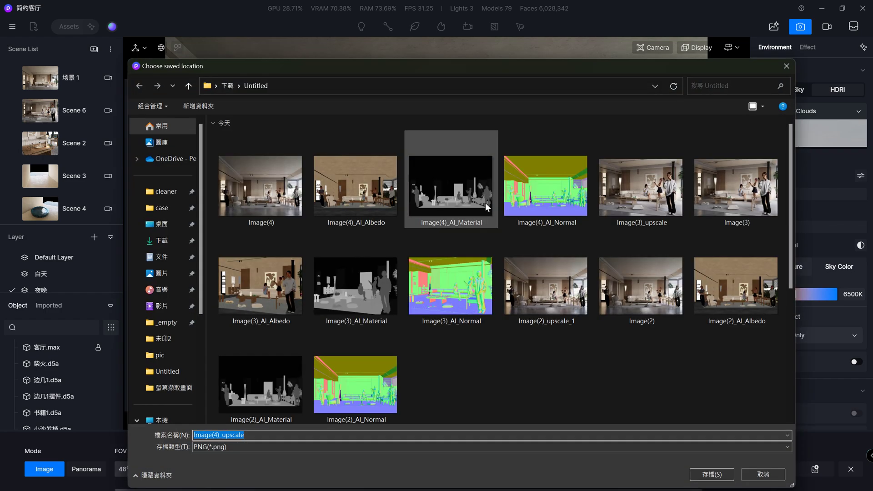
{"action": "left_click", "coordinate": [706, 474]}
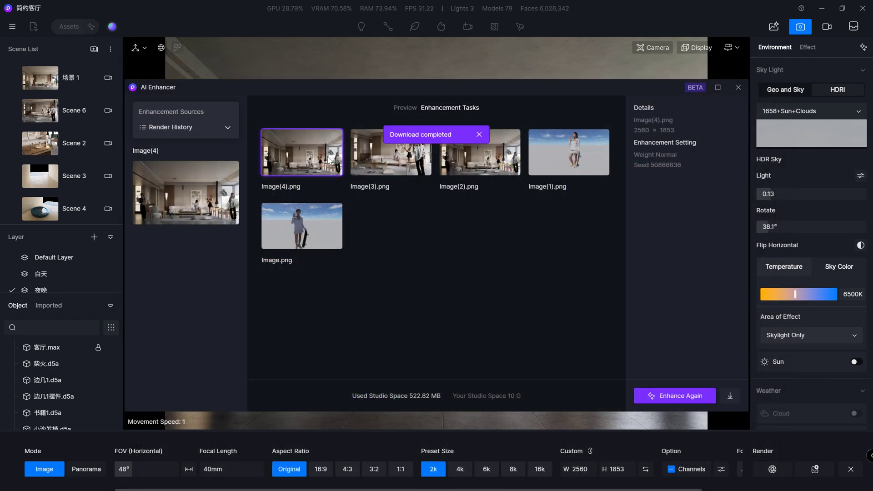
{"action": "left_click", "coordinate": [405, 108]}
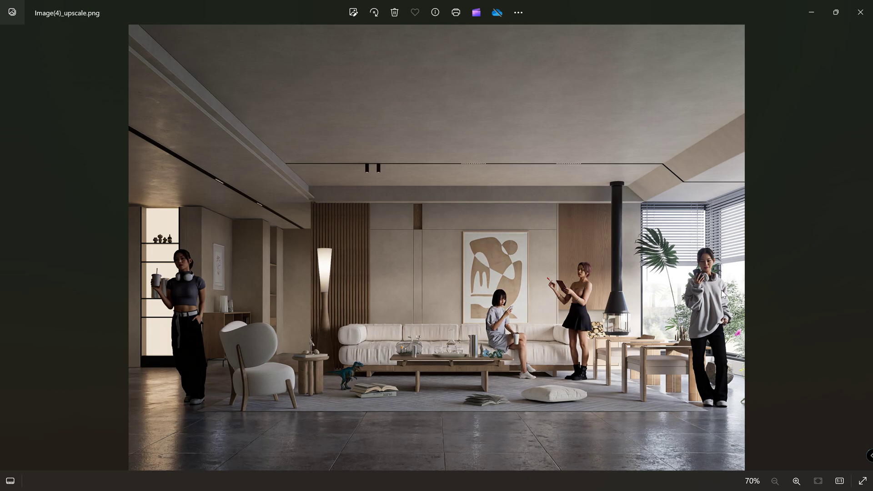
Step: Zoom in and out on Image(4)_upscale.png in Photos, then close Photos with Alt+F4
{"action": "scroll", "coordinate": [722, 294], "scroll_direction": "up", "scroll_amount": 3}
{"action": "scroll", "coordinate": [776, 286], "scroll_direction": "down", "scroll_amount": 3}
{"action": "scroll", "coordinate": [759, 264], "scroll_direction": "up", "scroll_amount": 5}
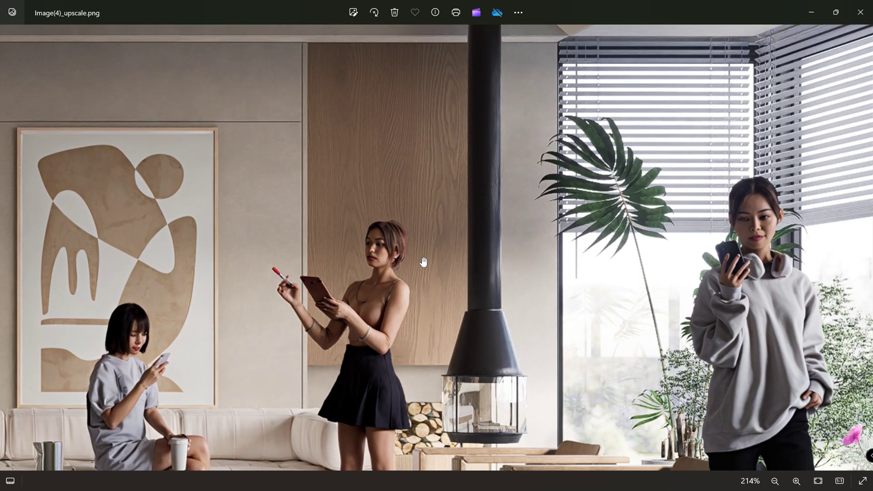
{"action": "scroll", "coordinate": [394, 258], "scroll_direction": "down", "scroll_amount": 3}
{"action": "scroll", "coordinate": [394, 257], "scroll_direction": "down", "scroll_amount": 2}
{"action": "key", "text": "alt+F4"}
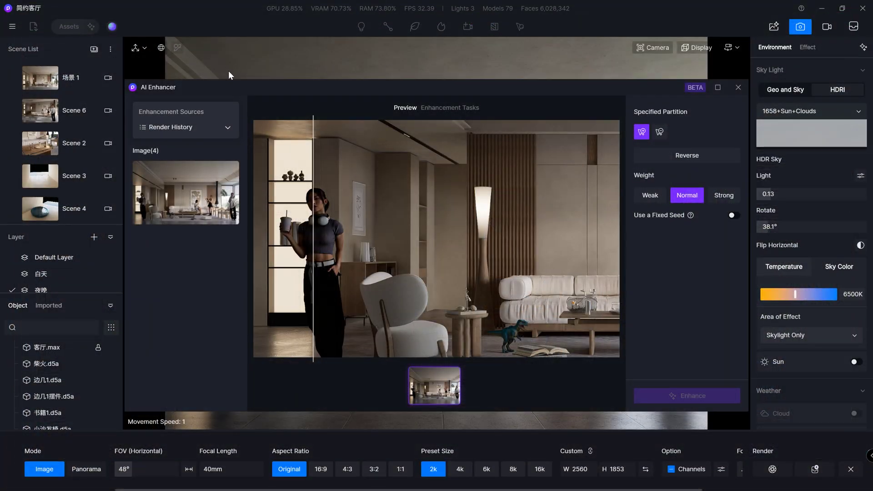
Step: Download the refined dinosaur from Text to 3D history and place it in front of the standing women
{"action": "left_click", "coordinate": [737, 89]}
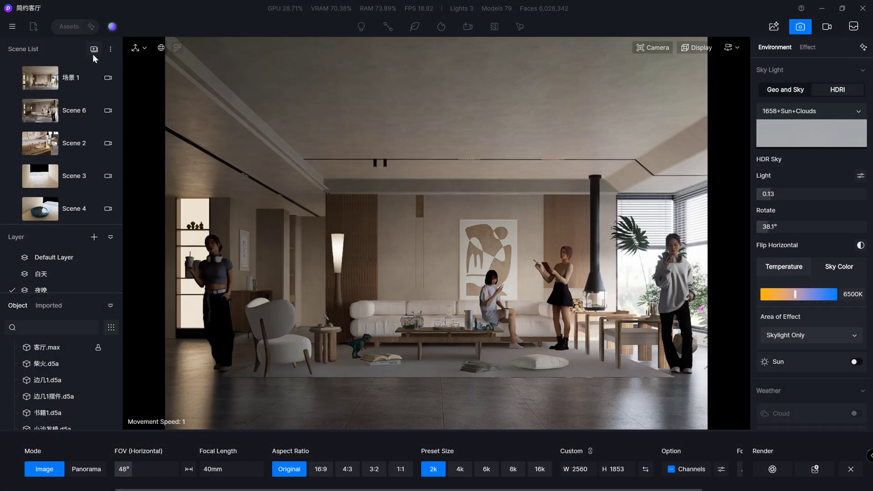
{"action": "left_click", "coordinate": [799, 27]}
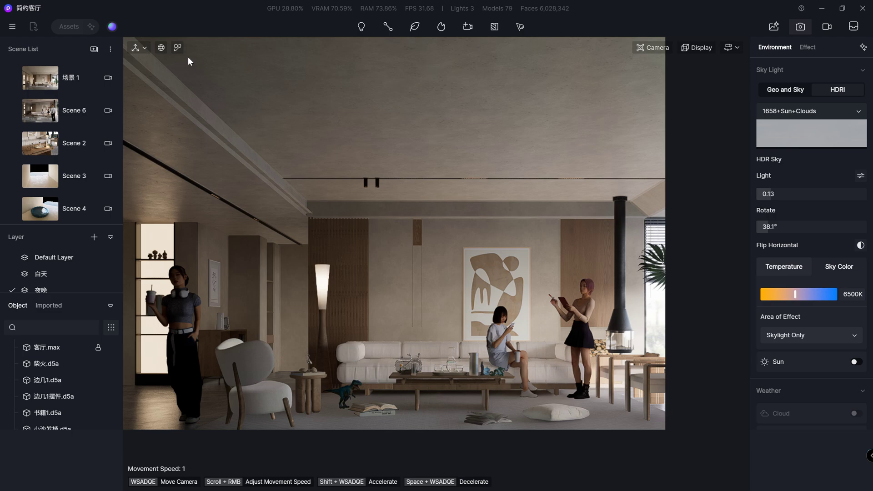
{"action": "left_click", "coordinate": [90, 26]}
{"action": "scroll", "coordinate": [229, 326], "scroll_direction": "down", "scroll_amount": 3}
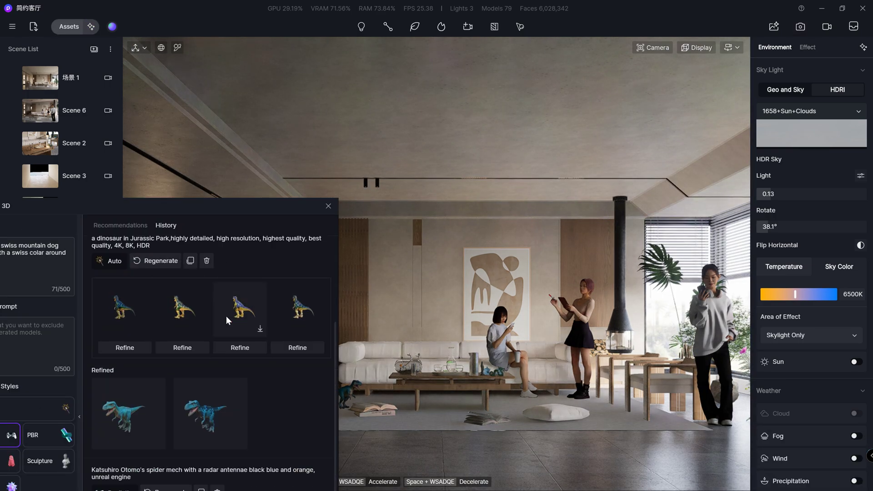
{"action": "scroll", "coordinate": [226, 316], "scroll_direction": "down", "scroll_amount": 2}
{"action": "left_click", "coordinate": [156, 358]}
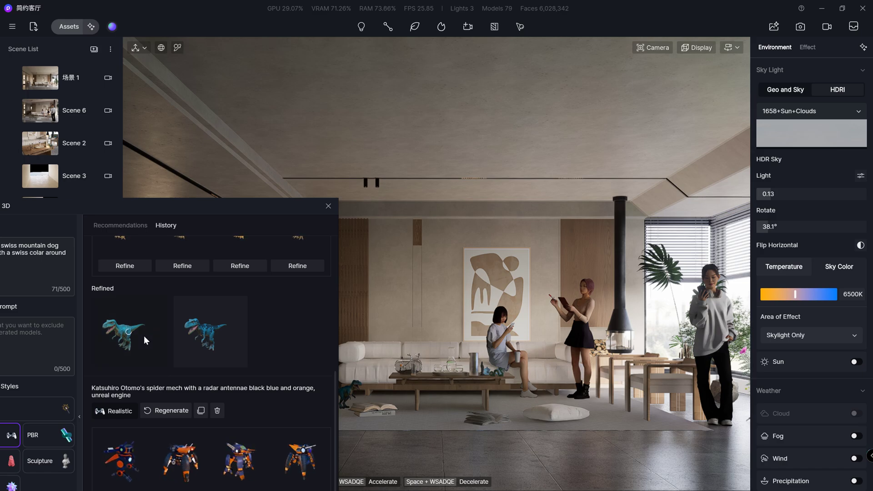
{"action": "scroll", "coordinate": [304, 361], "scroll_direction": "down", "scroll_amount": 1}
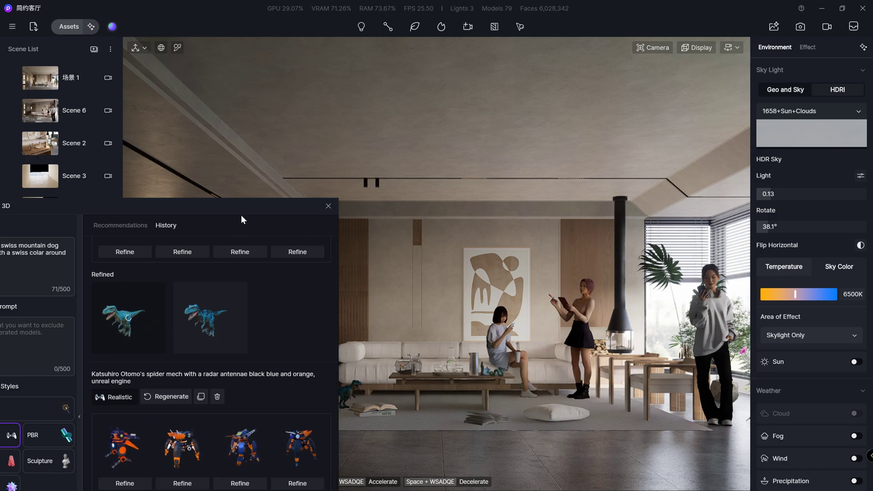
{"action": "left_click_drag", "start_coordinate": [241, 212], "coordinate": [276, 99]}
{"action": "left_click_drag", "start_coordinate": [152, 209], "coordinate": [571, 451]}
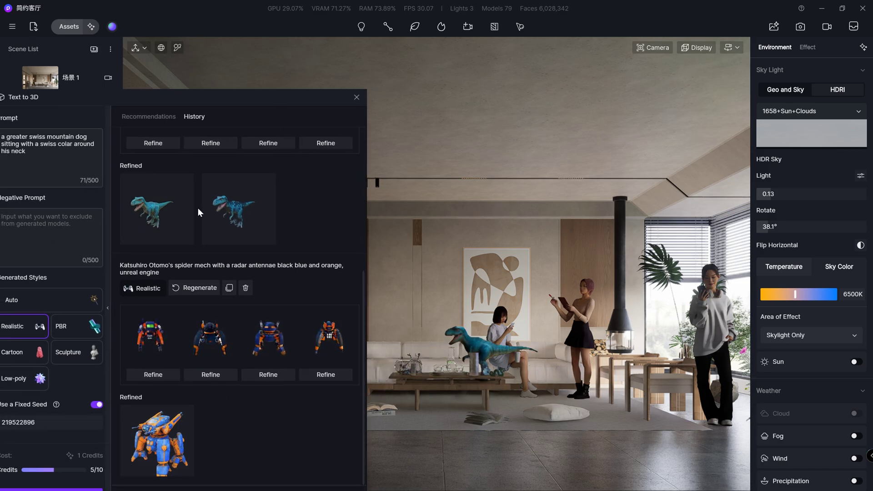
{"action": "left_click_drag", "start_coordinate": [571, 451], "coordinate": [651, 447]}
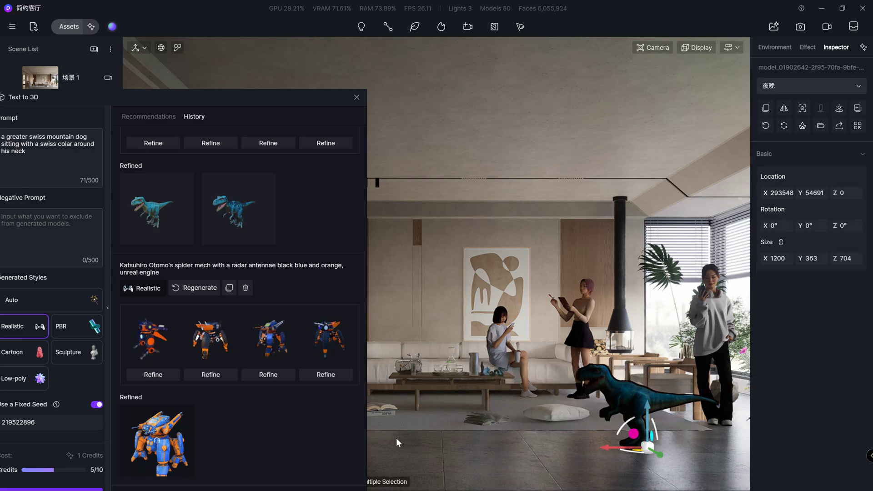
Step: Place the refined blue-and-orange spider mech in the foreground and select it
{"action": "left_click_drag", "start_coordinate": [261, 97], "coordinate": [270, 15]}
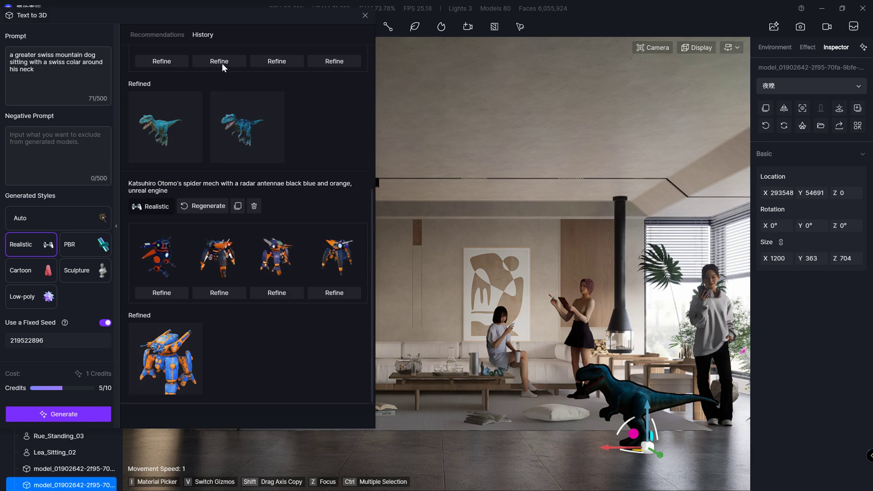
{"action": "left_click_drag", "start_coordinate": [250, 18], "coordinate": [278, 59]}
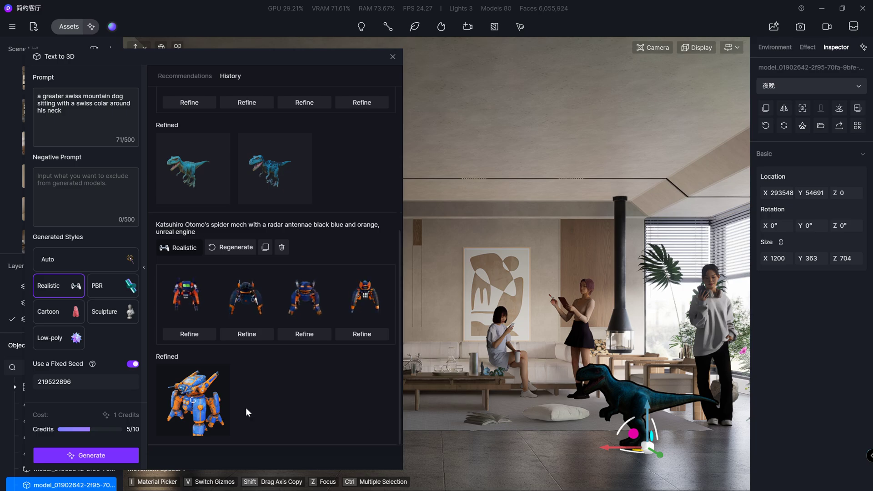
{"action": "scroll", "coordinate": [328, 369], "scroll_direction": "up", "scroll_amount": 1}
{"action": "scroll", "coordinate": [327, 369], "scroll_direction": "up", "scroll_amount": 1}
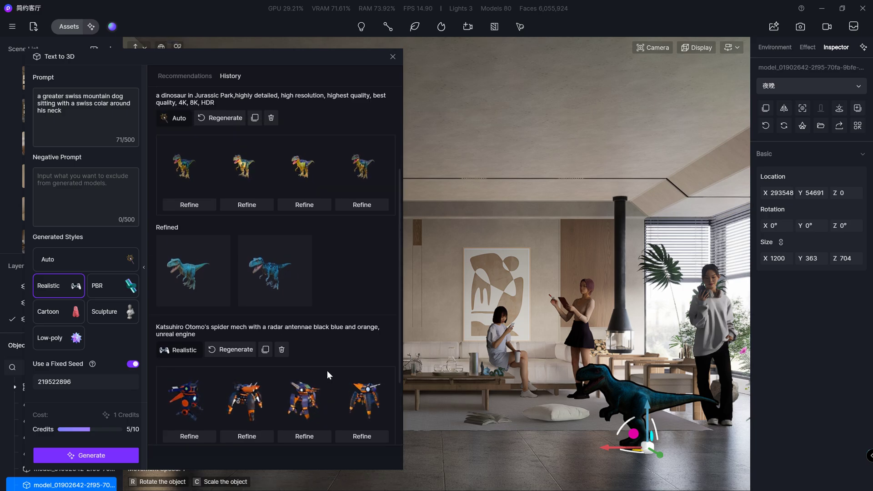
{"action": "scroll", "coordinate": [326, 371], "scroll_direction": "up", "scroll_amount": 4}
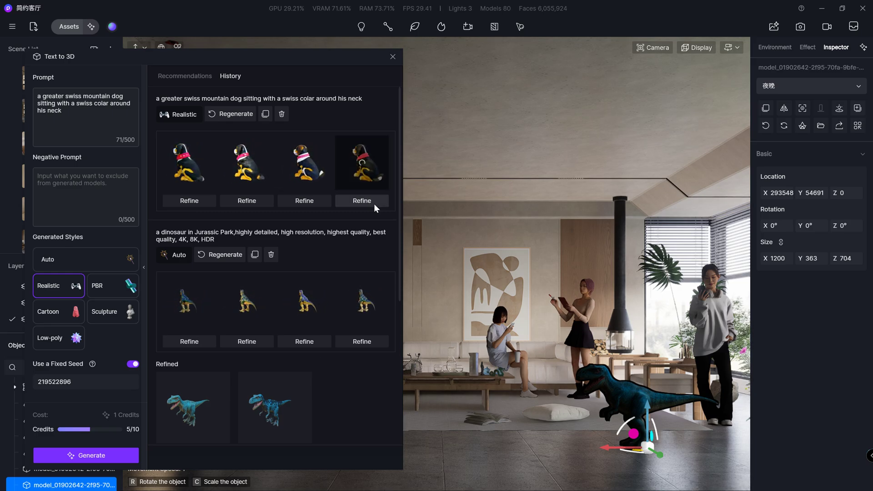
{"action": "scroll", "coordinate": [343, 285], "scroll_direction": "down", "scroll_amount": 2}
{"action": "scroll", "coordinate": [344, 289], "scroll_direction": "down", "scroll_amount": 4}
{"action": "mouse_move", "coordinate": [193, 399]}
{"action": "left_mouse_down"}
{"action": "mouse_move", "coordinate": [406, 407]}
{"action": "mouse_move", "coordinate": [511, 449]}
{"action": "mouse_move", "coordinate": [496, 450]}
{"action": "left_mouse_up"}
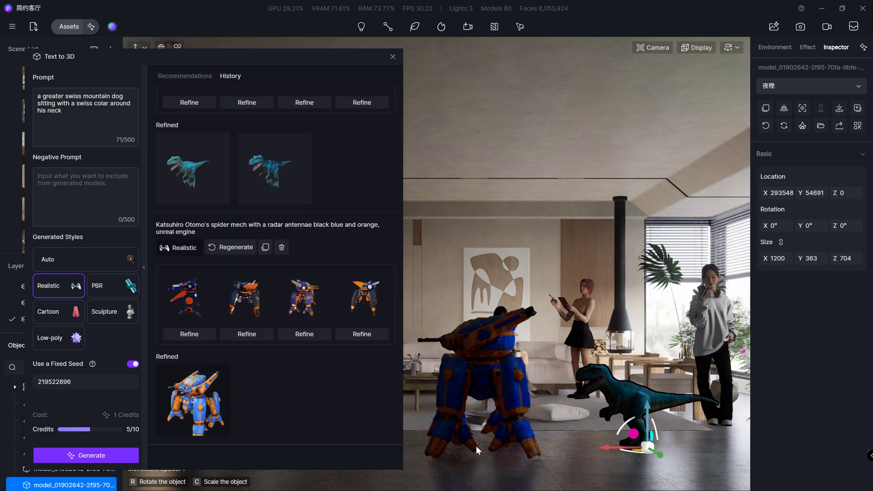
{"action": "left_click", "coordinate": [496, 449]}
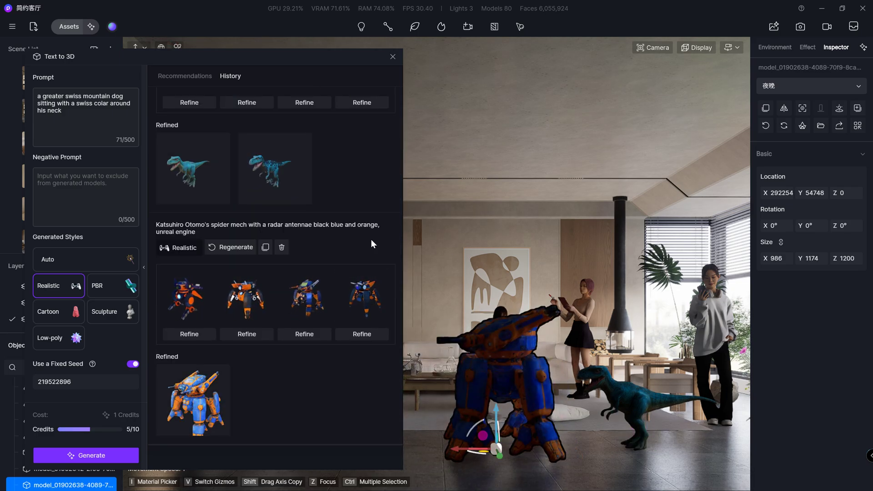
Step: Add the Swiss mountain dog beside the mech, rotate it to 318°, and shift it left in wireframe view
{"action": "scroll", "coordinate": [358, 241], "scroll_direction": "up", "scroll_amount": 5}
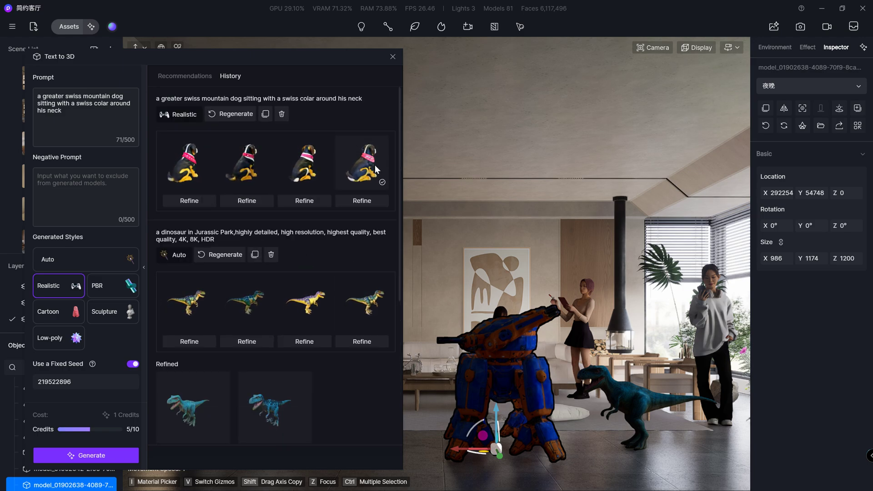
{"action": "left_click", "coordinate": [379, 200]}
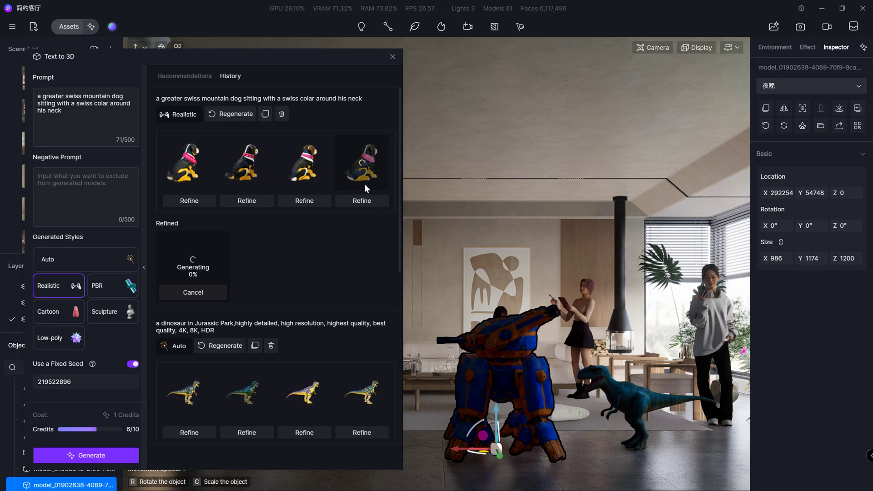
{"action": "left_click_drag", "start_coordinate": [396, 205], "coordinate": [603, 457]}
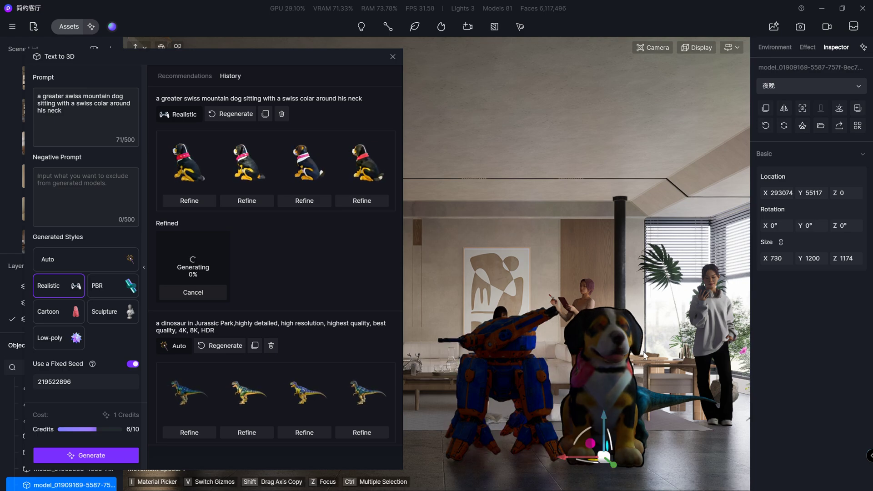
{"action": "left_click_drag", "start_coordinate": [588, 462], "coordinate": [614, 454]}
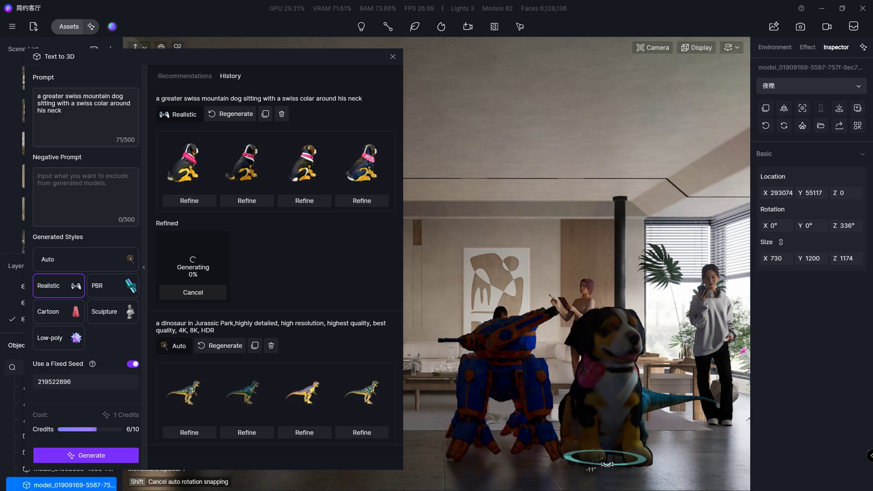
{"action": "left_click", "coordinate": [689, 45]}
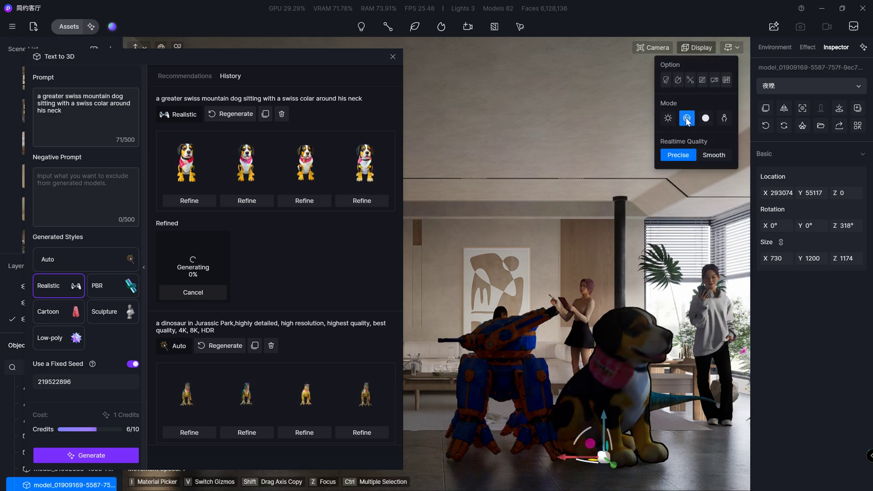
{"action": "left_click", "coordinate": [686, 118]}
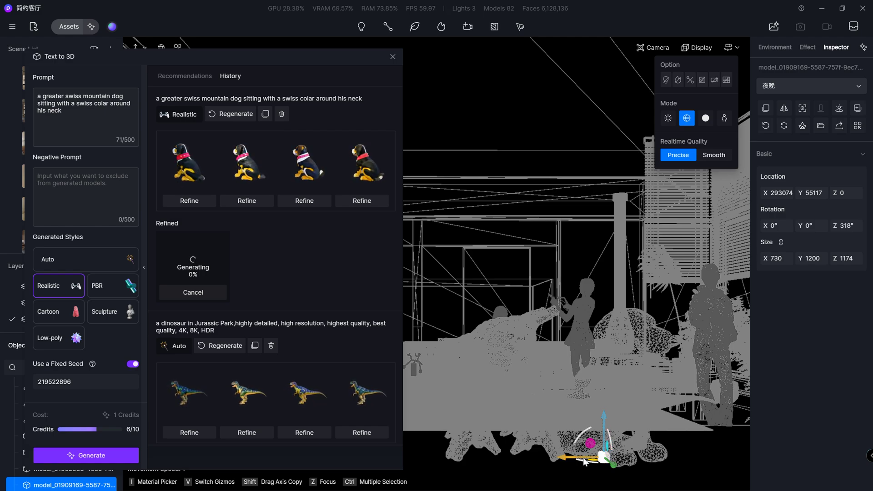
{"action": "left_click_drag", "start_coordinate": [598, 457], "coordinate": [400, 448]}
{"action": "left_click", "coordinate": [697, 47]}
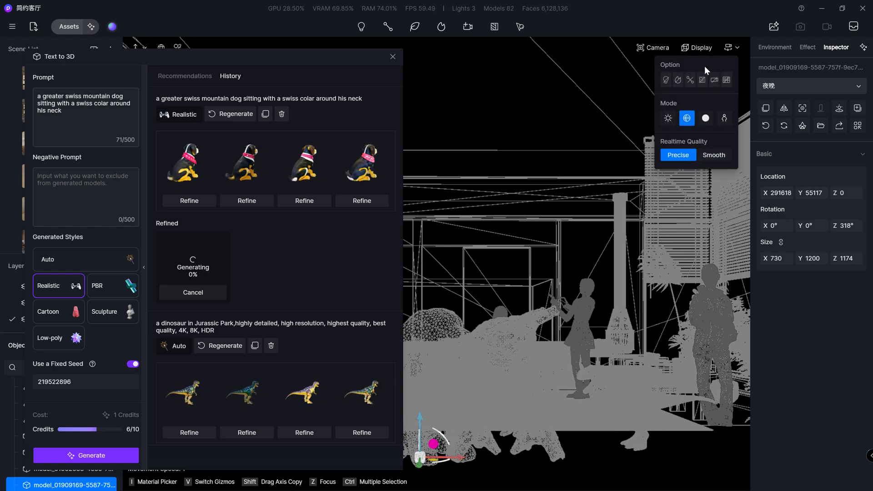
Step: Restore the rendered view, switch the gizmo to Scale, and shrink the dog and the robot
{"action": "left_click", "coordinate": [667, 118]}
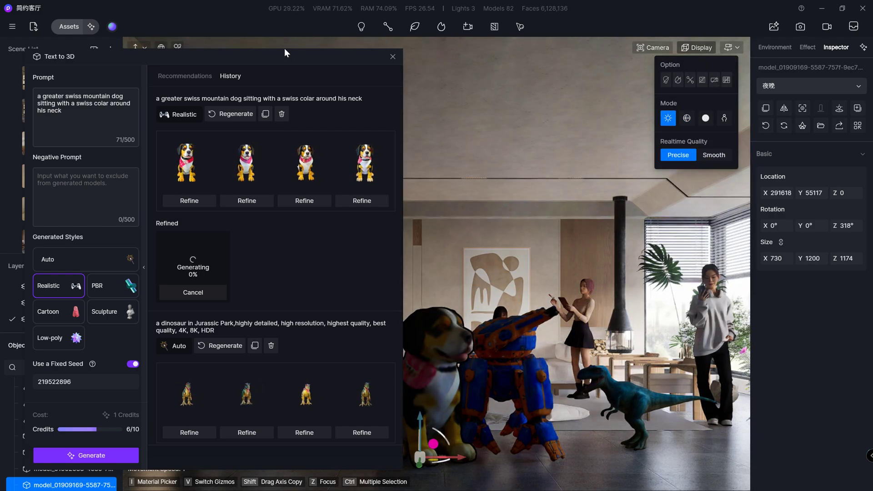
{"action": "left_click_drag", "start_coordinate": [285, 50], "coordinate": [164, 61]}
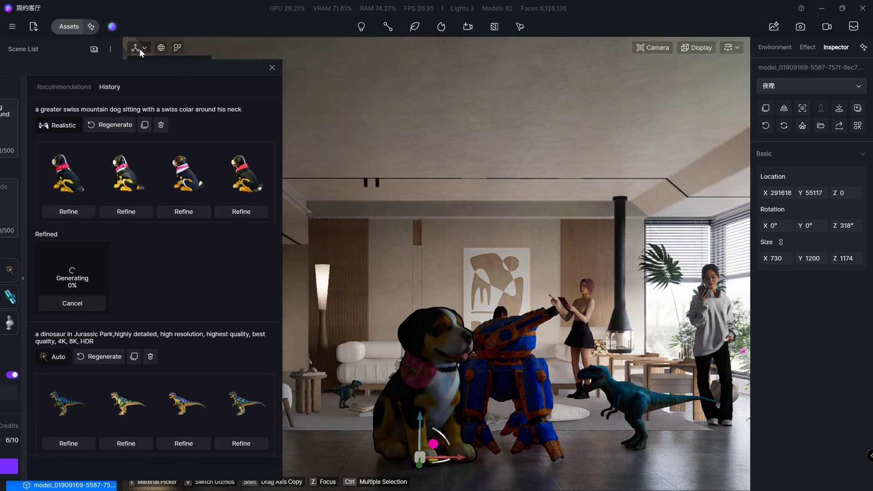
{"action": "left_click_drag", "start_coordinate": [164, 66], "coordinate": [155, 108]}
{"action": "left_click", "coordinate": [141, 47]}
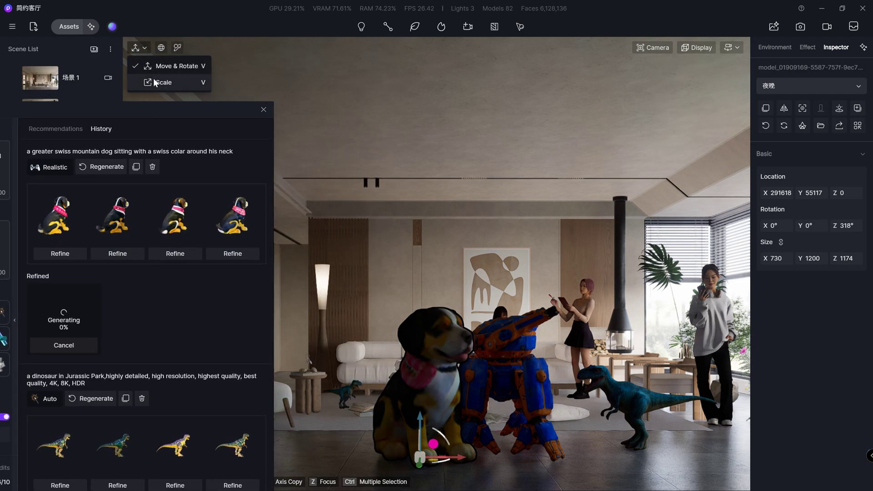
{"action": "left_click", "coordinate": [154, 79]}
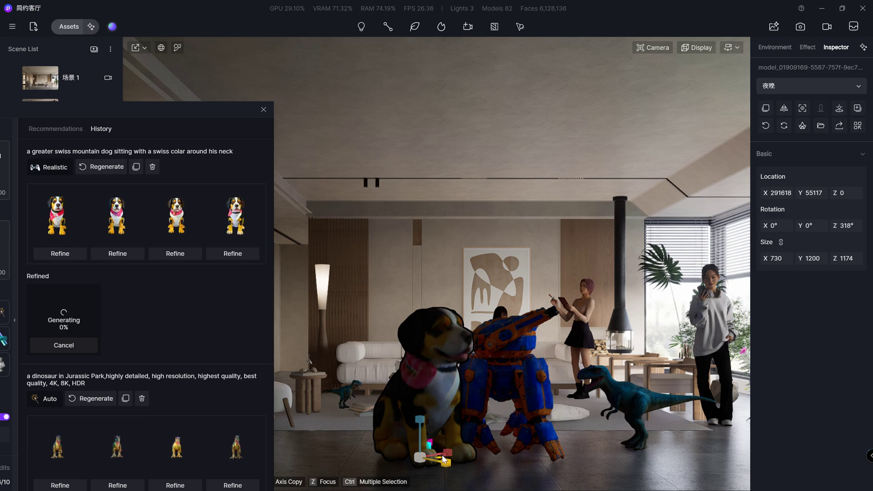
{"action": "left_click_drag", "start_coordinate": [419, 457], "coordinate": [402, 460]}
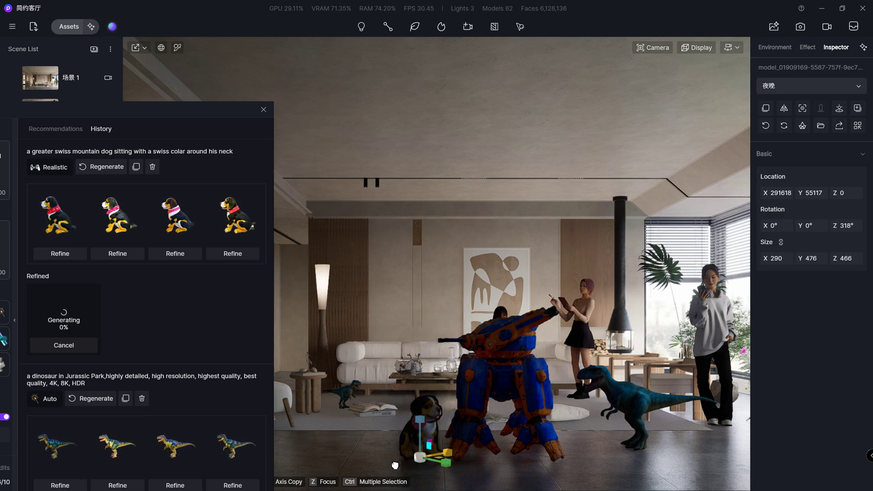
{"action": "left_click", "coordinate": [505, 364]}
{"action": "left_click_drag", "start_coordinate": [523, 449], "coordinate": [503, 451]}
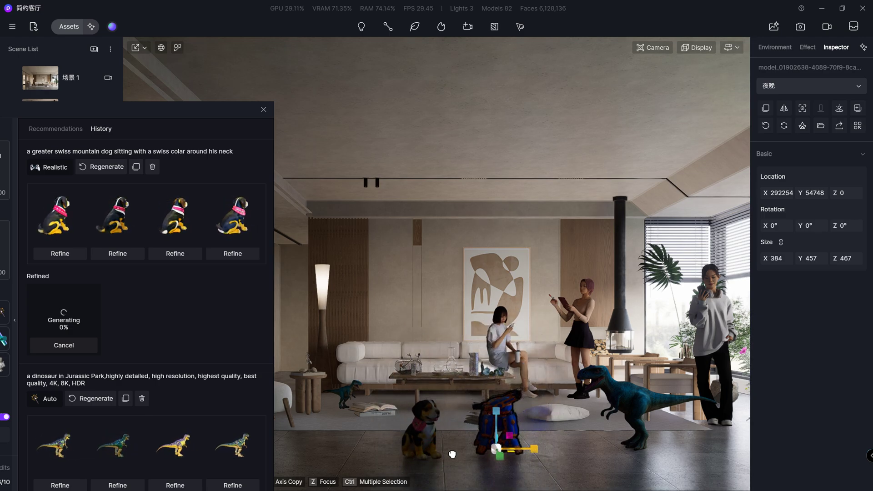
Step: Shrink the right-hand dinosaur slightly, then select the dog and focus the camera on it with Z
{"action": "left_click", "coordinate": [643, 401]}
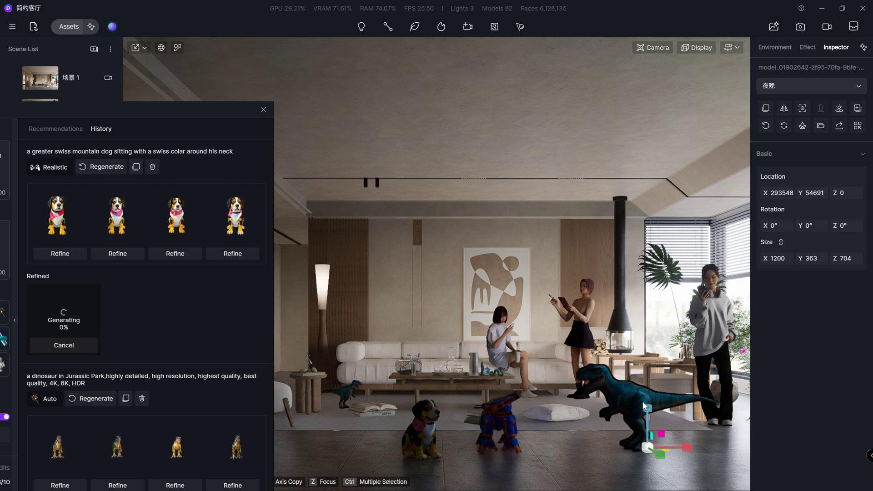
{"action": "left_click_drag", "start_coordinate": [663, 451], "coordinate": [657, 451]}
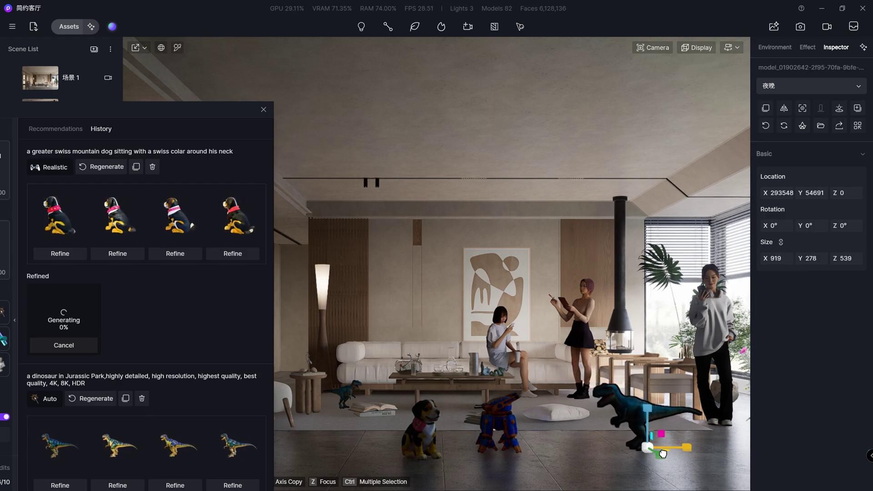
{"action": "left_click_drag", "start_coordinate": [201, 114], "coordinate": [263, 83]}
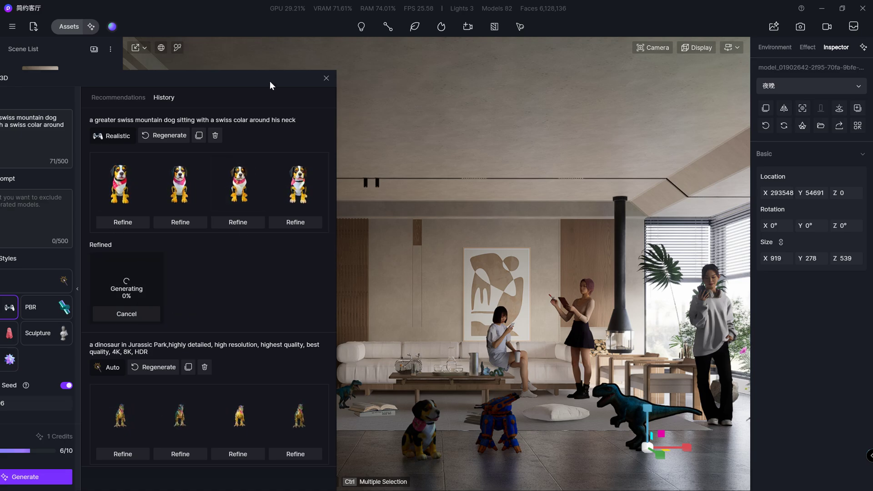
{"action": "left_click_drag", "start_coordinate": [269, 81], "coordinate": [185, 62]}
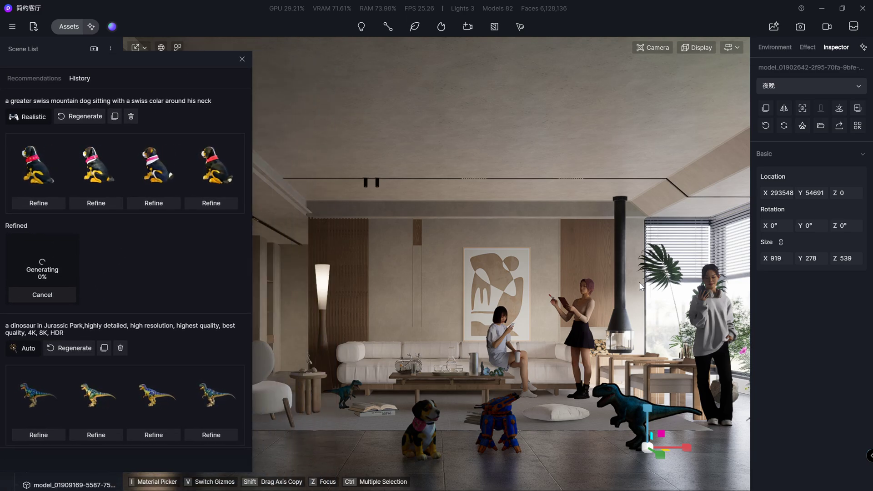
{"action": "left_click", "coordinate": [436, 427]}
{"action": "key", "text": "z"}
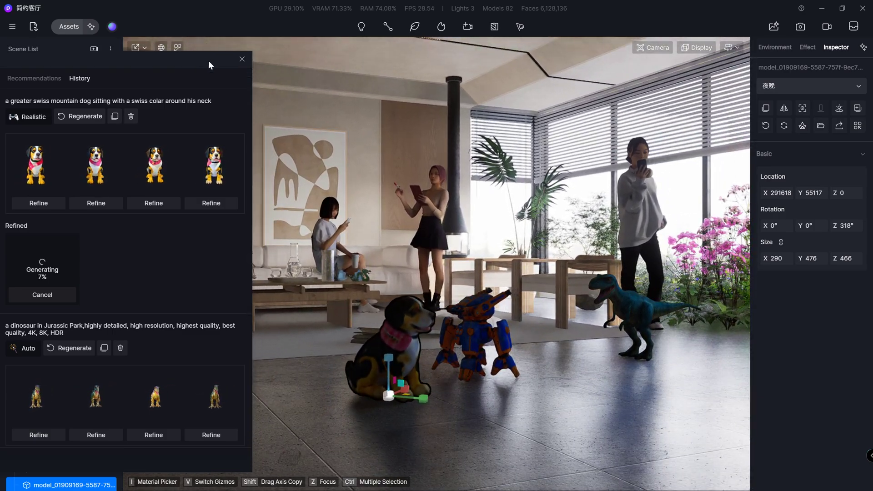
Step: Deselect the dog and render the dog-and-mech view as a 2K PNG named Image(5)
{"action": "left_click_drag", "start_coordinate": [209, 60], "coordinate": [188, 64]}
{"action": "left_click", "coordinate": [440, 164]}
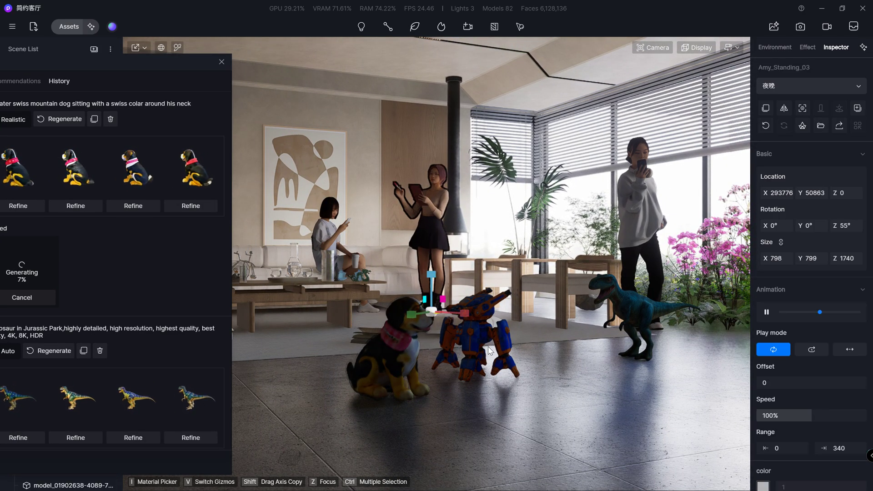
{"action": "left_click", "coordinate": [522, 336]}
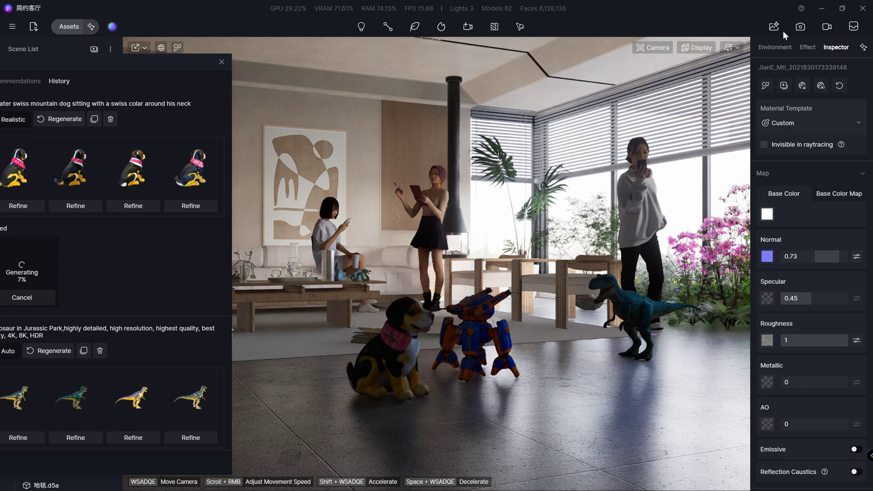
{"action": "left_click", "coordinate": [800, 27]}
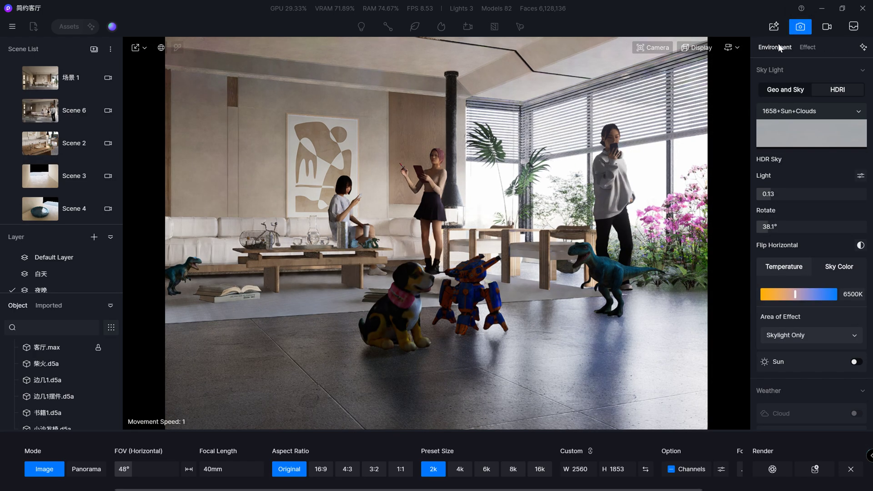
{"action": "left_click", "coordinate": [806, 468]}
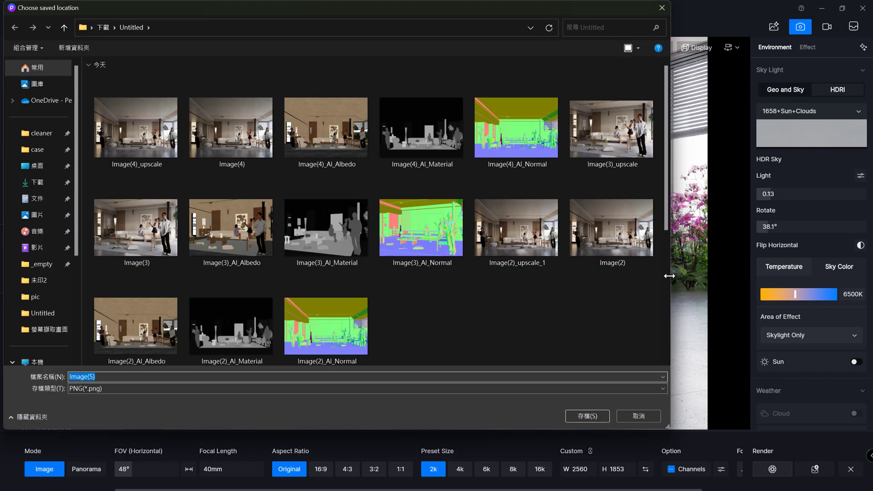
{"action": "left_click", "coordinate": [600, 411]}
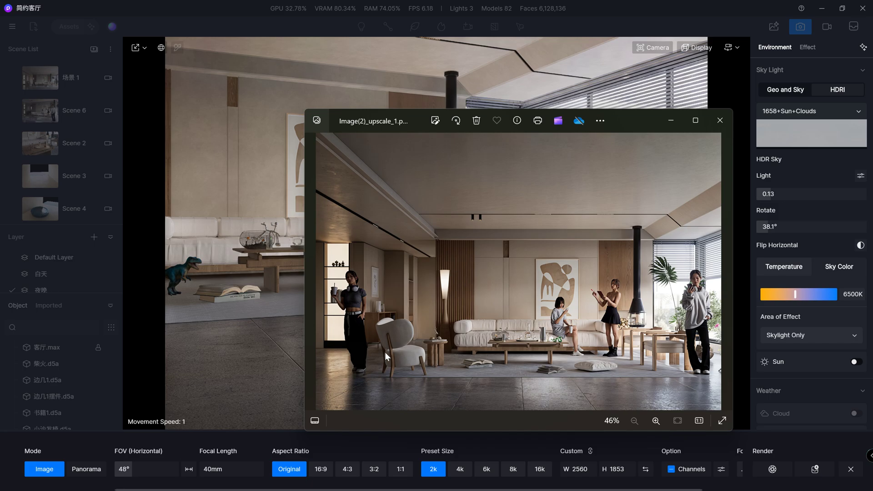
Step: Browse back and forth between Image(3)_AI_Albedo and Image(2).png, then close the viewer
{"action": "left_click", "coordinate": [312, 268]}
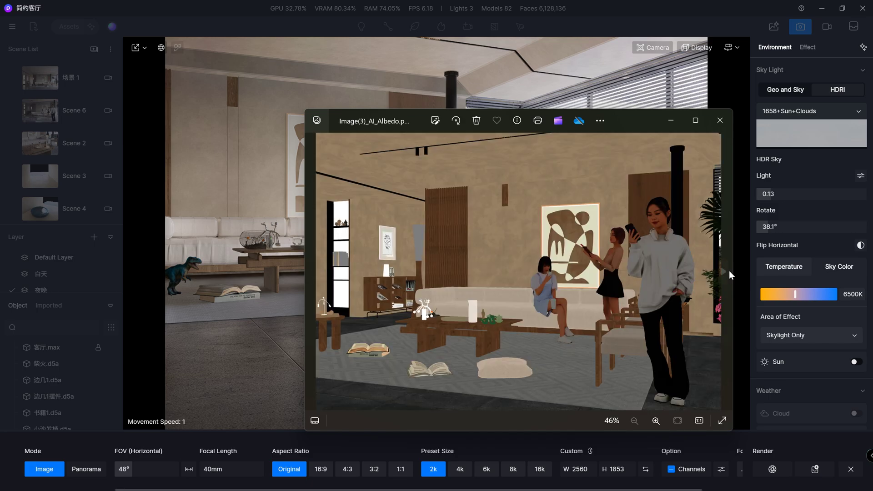
{"action": "left_click", "coordinate": [723, 271]}
{"action": "left_click", "coordinate": [316, 270]}
{"action": "left_click", "coordinate": [722, 275]}
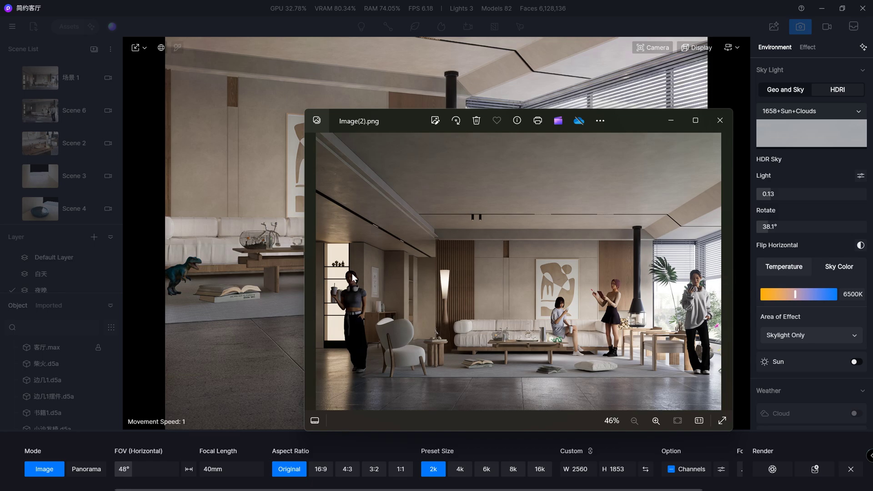
{"action": "left_click", "coordinate": [315, 275]}
{"action": "left_click", "coordinate": [719, 120]}
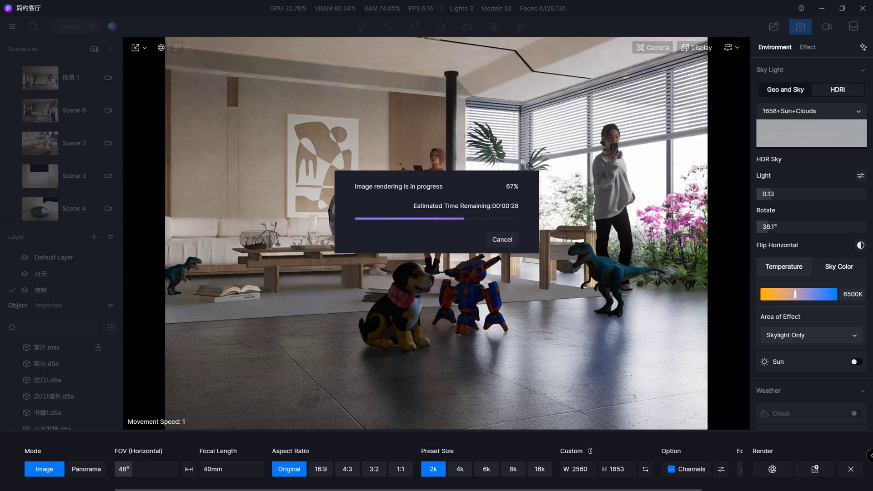
Step: Zoom into Image(3)_upscale.png and pan to the women's faces
{"action": "scroll", "coordinate": [606, 236], "scroll_direction": "up", "scroll_amount": 2}
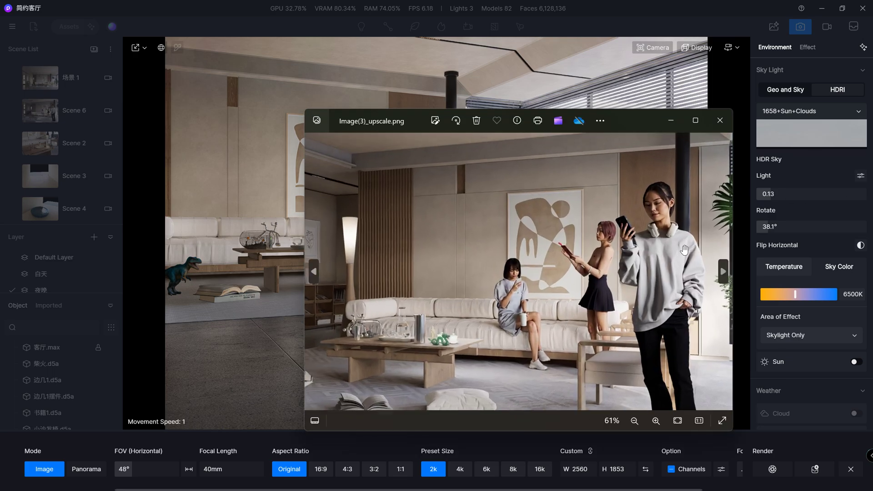
{"action": "scroll", "coordinate": [679, 244], "scroll_direction": "up", "scroll_amount": 2}
{"action": "scroll", "coordinate": [678, 244], "scroll_direction": "down", "scroll_amount": 1}
{"action": "scroll", "coordinate": [648, 242], "scroll_direction": "down", "scroll_amount": 2}
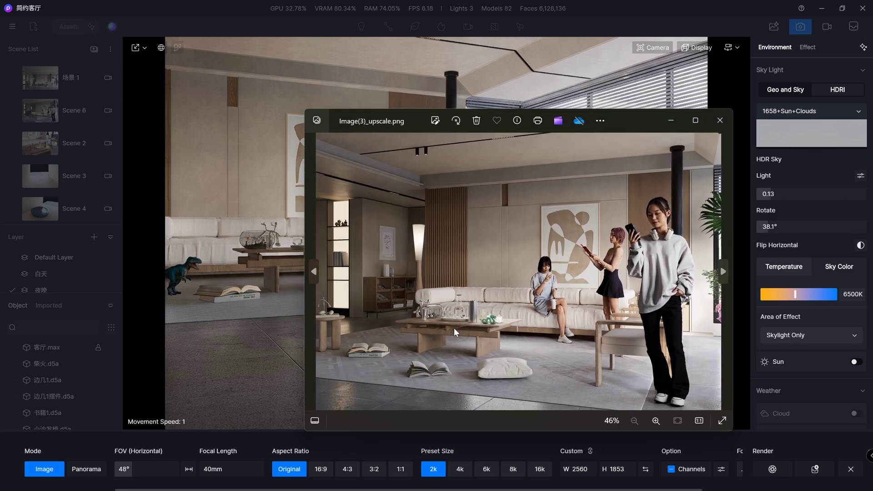
{"action": "scroll", "coordinate": [603, 344], "scroll_direction": "up", "scroll_amount": 1}
{"action": "scroll", "coordinate": [572, 342], "scroll_direction": "up", "scroll_amount": 3}
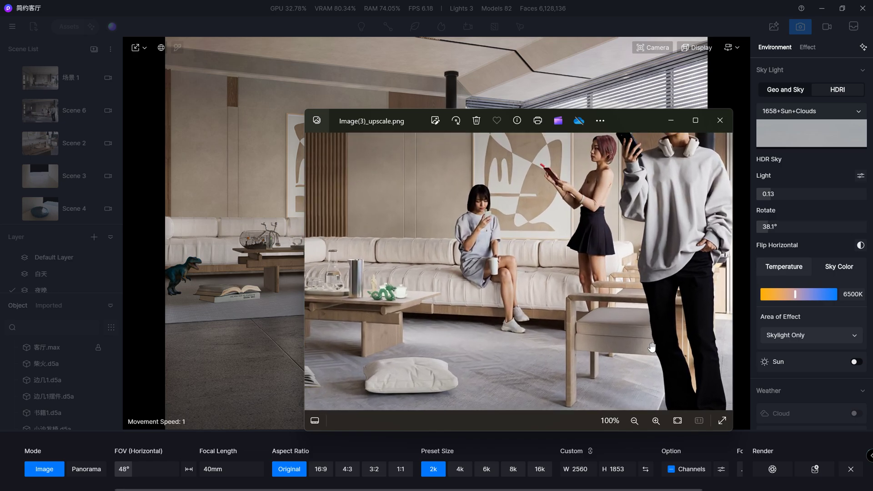
{"action": "scroll", "coordinate": [547, 341], "scroll_direction": "up", "scroll_amount": 1}
{"action": "left_click_drag", "start_coordinate": [546, 341], "coordinate": [523, 486]}
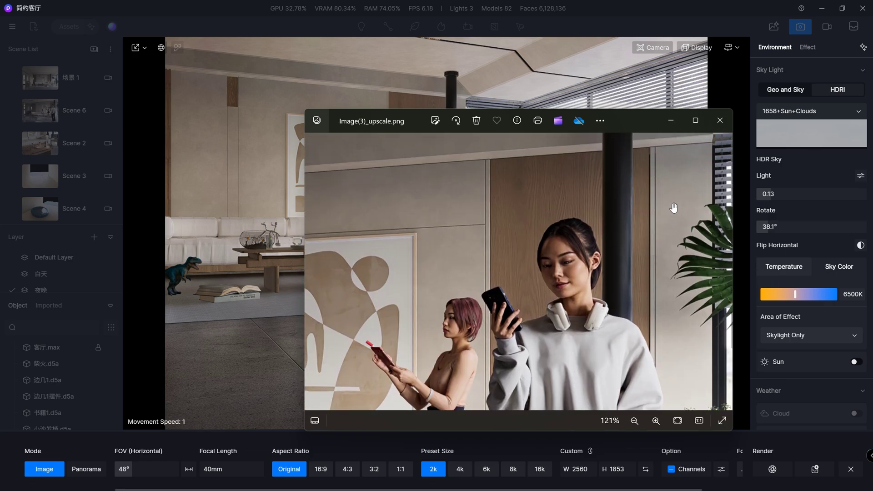
{"action": "mouse_move", "coordinate": [635, 119]}
{"action": "left_mouse_down"}
{"action": "mouse_move", "coordinate": [344, 85]}
{"action": "mouse_move", "coordinate": [287, 97]}
{"action": "left_mouse_up"}
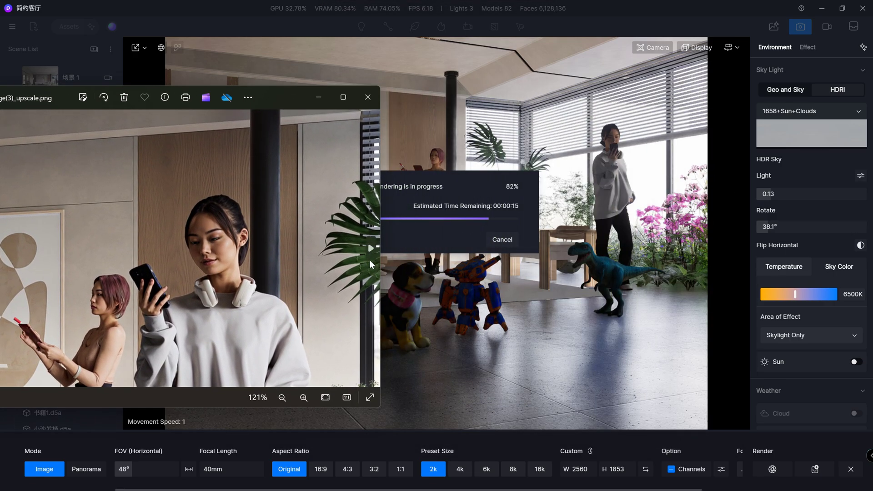
Step: Zoom into the original Image(3).png for comparison, then dismiss the render-complete notice
{"action": "left_click", "coordinate": [369, 249]}
{"action": "scroll", "coordinate": [340, 188], "scroll_direction": "up", "scroll_amount": 1}
{"action": "scroll", "coordinate": [341, 188], "scroll_direction": "up", "scroll_amount": 1}
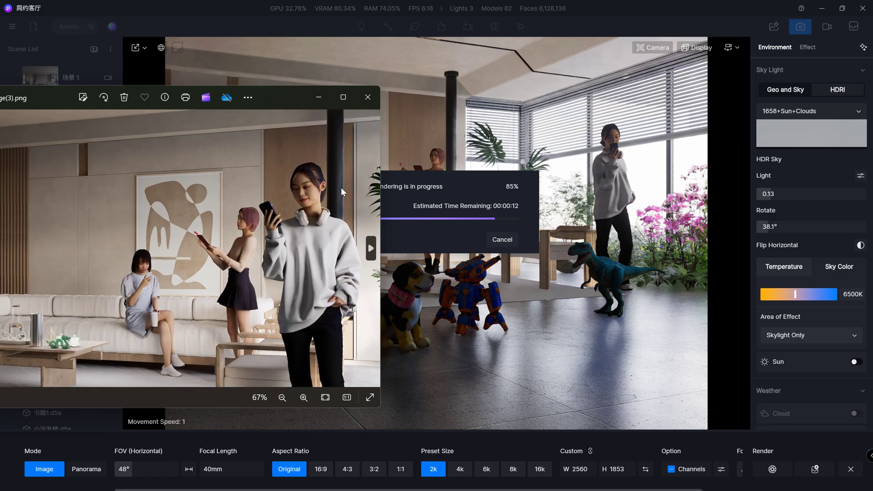
{"action": "scroll", "coordinate": [322, 198], "scroll_direction": "up", "scroll_amount": 2}
{"action": "scroll", "coordinate": [321, 198], "scroll_direction": "up", "scroll_amount": 2}
{"action": "scroll", "coordinate": [294, 209], "scroll_direction": "down", "scroll_amount": 2}
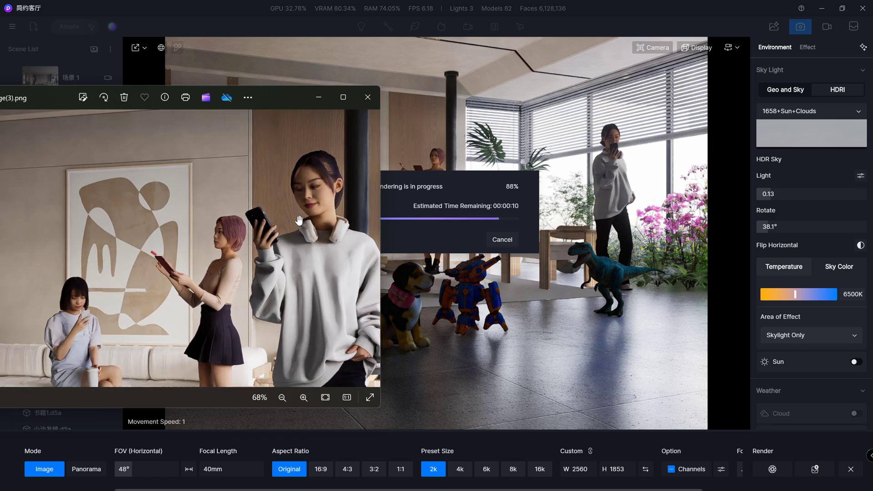
{"action": "scroll", "coordinate": [294, 210], "scroll_direction": "down", "scroll_amount": 2}
{"action": "left_click_drag", "start_coordinate": [293, 96], "coordinate": [248, 100]}
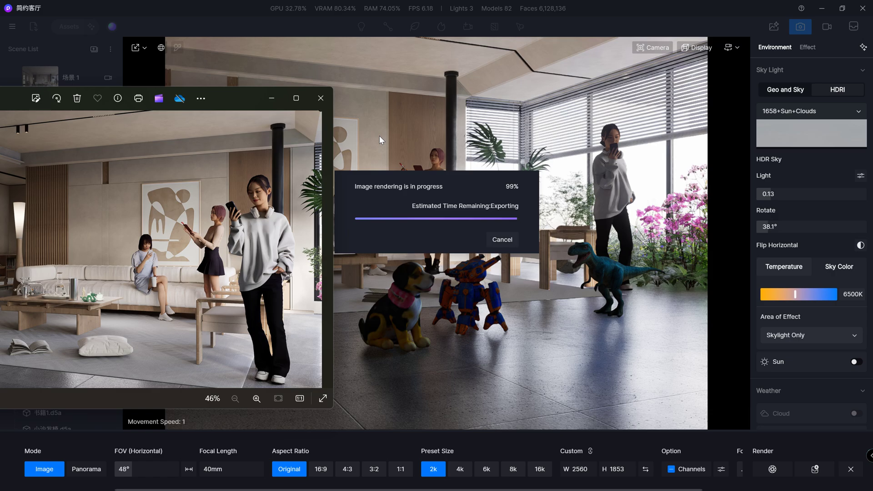
{"action": "left_click", "coordinate": [421, 243]}
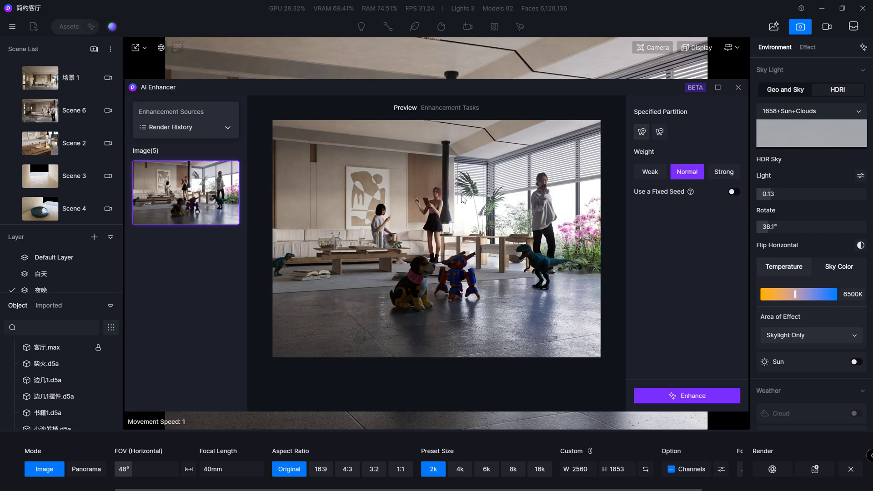
Step: Pick the first Specified Partition mode and zoom into the dog and robot in the preview
{"action": "left_click", "coordinate": [641, 131]}
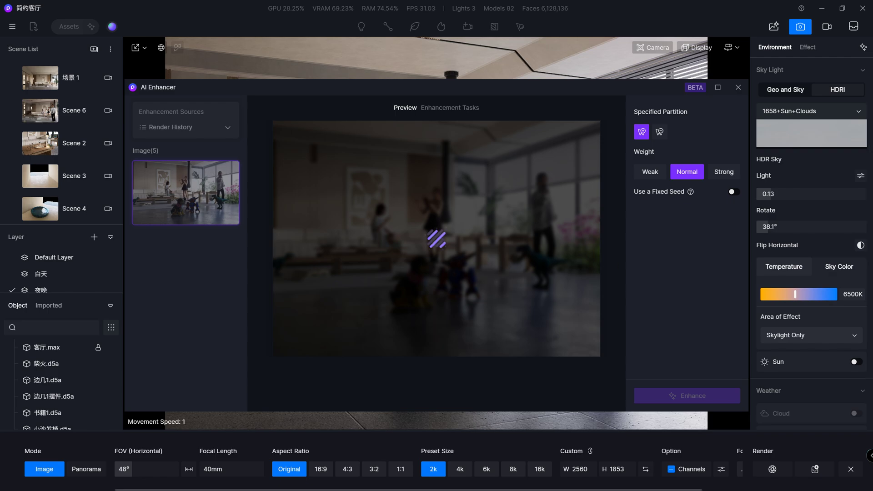
{"action": "scroll", "coordinate": [545, 336], "scroll_direction": "up", "scroll_amount": 3}
{"action": "scroll", "coordinate": [536, 318], "scroll_direction": "up", "scroll_amount": 2}
{"action": "scroll", "coordinate": [523, 300], "scroll_direction": "up", "scroll_amount": 2}
{"action": "left_click_drag", "start_coordinate": [500, 288], "coordinate": [497, 273]}
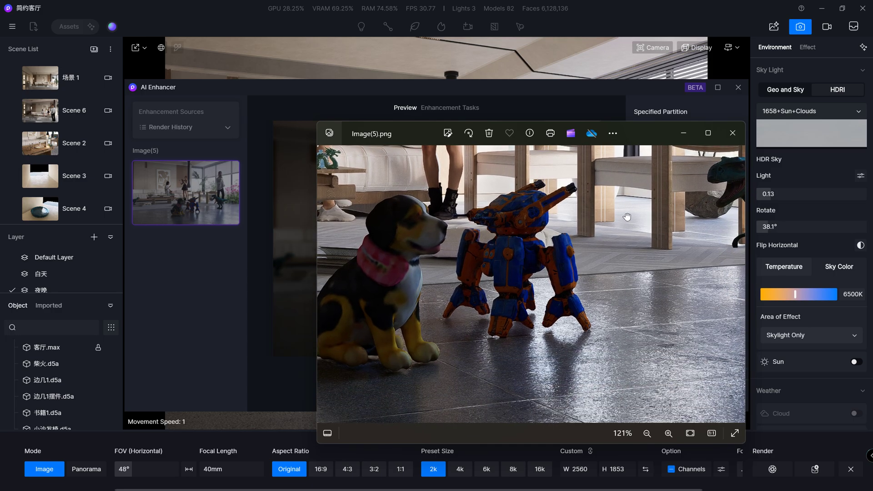
Step: Zoom back out and close the Image(5).png photo preview
{"action": "scroll", "coordinate": [628, 216], "scroll_direction": "down", "scroll_amount": 2}
{"action": "scroll", "coordinate": [621, 283], "scroll_direction": "down", "scroll_amount": 1}
{"action": "scroll", "coordinate": [621, 283], "scroll_direction": "down", "scroll_amount": 2}
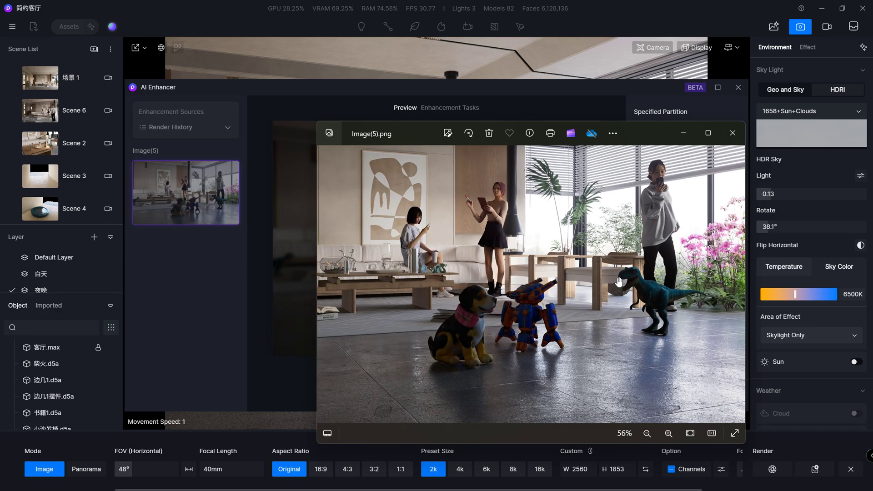
{"action": "scroll", "coordinate": [621, 283], "scroll_direction": "down", "scroll_amount": 1}
{"action": "left_click", "coordinate": [734, 133]}
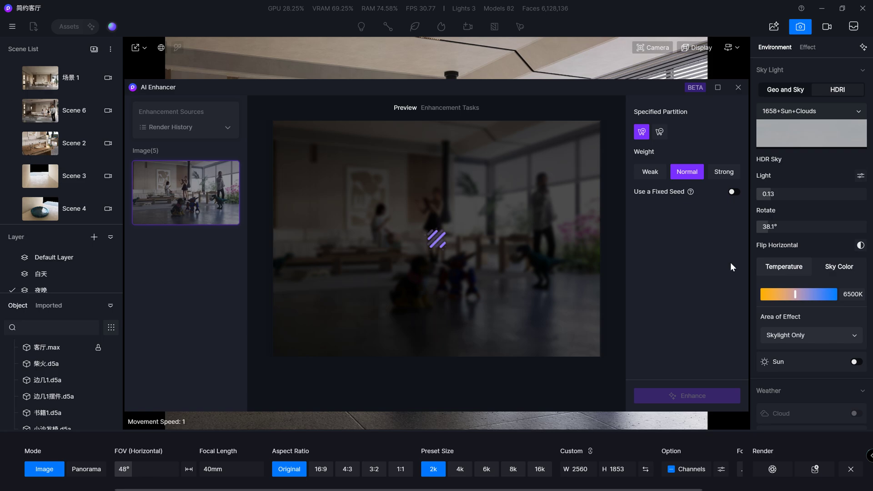
{"action": "left_click", "coordinate": [455, 107]}
{"action": "left_click", "coordinate": [410, 108]}
{"action": "left_click", "coordinate": [452, 109]}
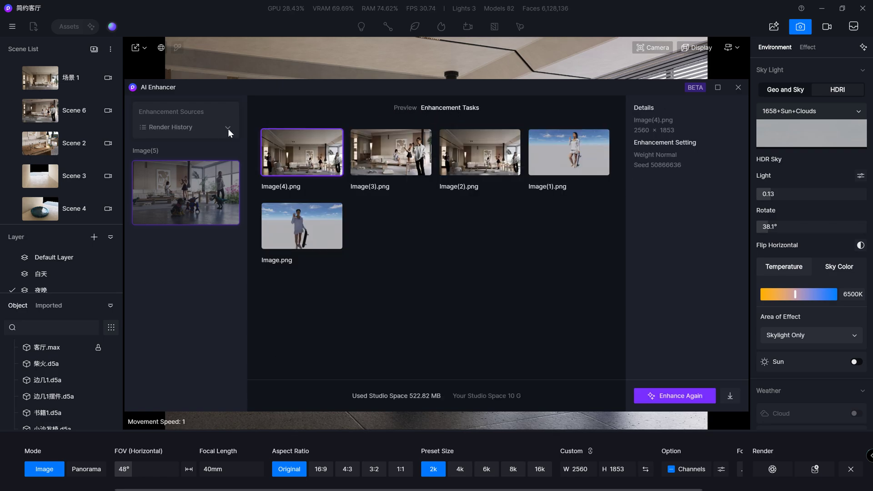
{"action": "left_click", "coordinate": [410, 109]}
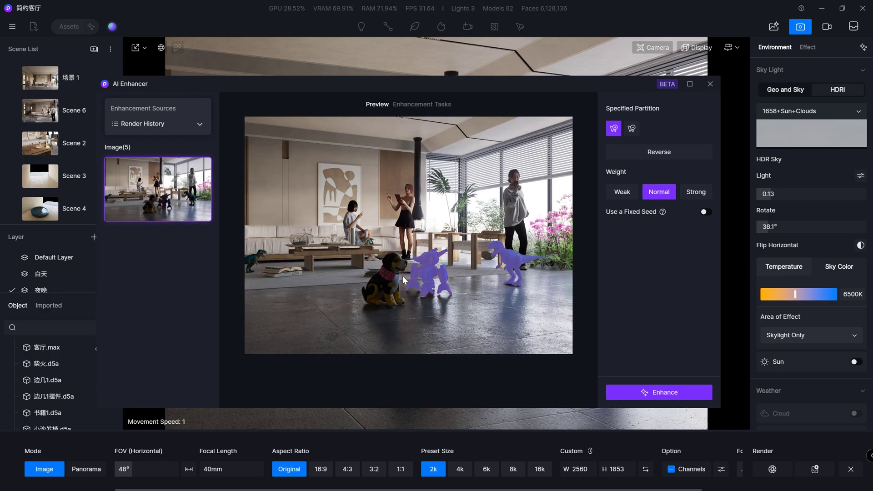
Step: Mark the dog, both women, the man and the dining table as parts to enhance
{"action": "left_click", "coordinate": [390, 276]}
{"action": "left_click", "coordinate": [404, 222]}
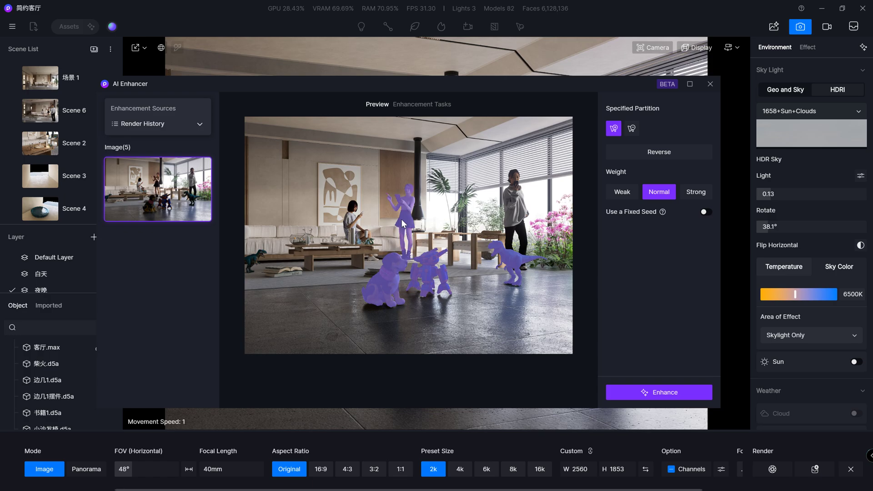
{"action": "left_click", "coordinate": [513, 196]}
{"action": "left_click", "coordinate": [354, 218]}
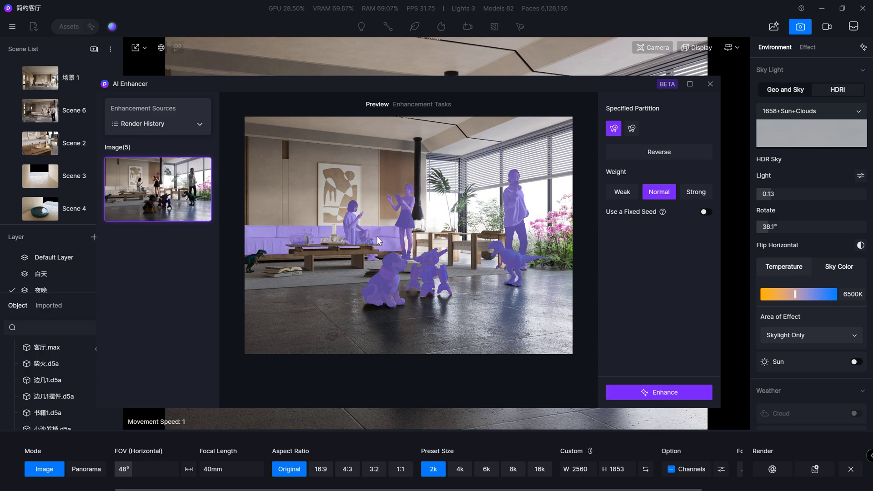
{"action": "left_click", "coordinate": [481, 247]}
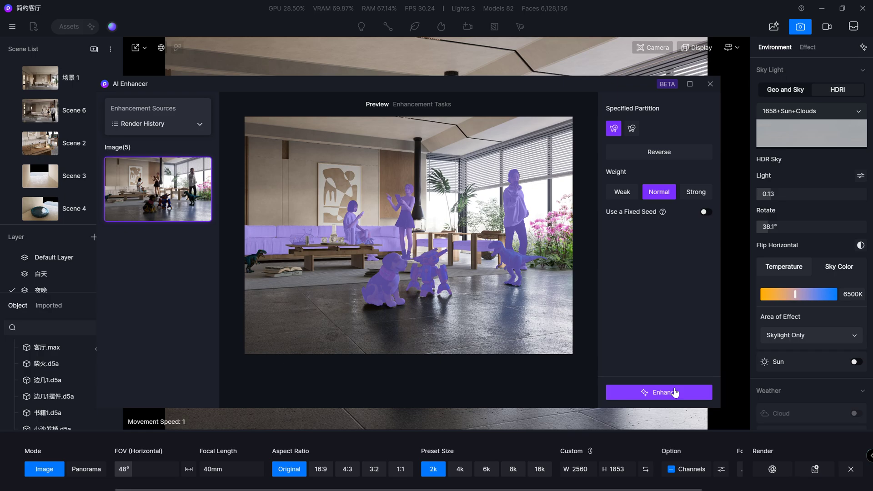
Step: Toggle Reverse twice to restore the selection, then start the Enhance run
{"action": "left_click", "coordinate": [655, 150]}
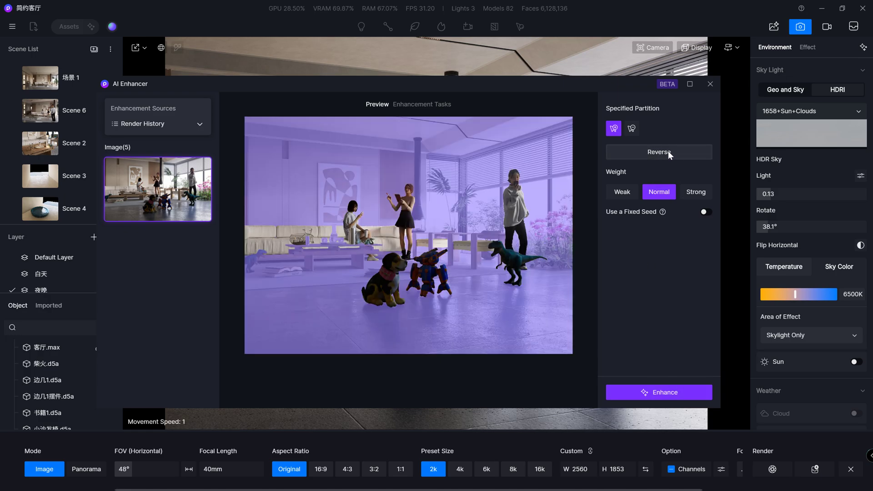
{"action": "left_click", "coordinate": [667, 151]}
{"action": "left_click", "coordinate": [672, 391]}
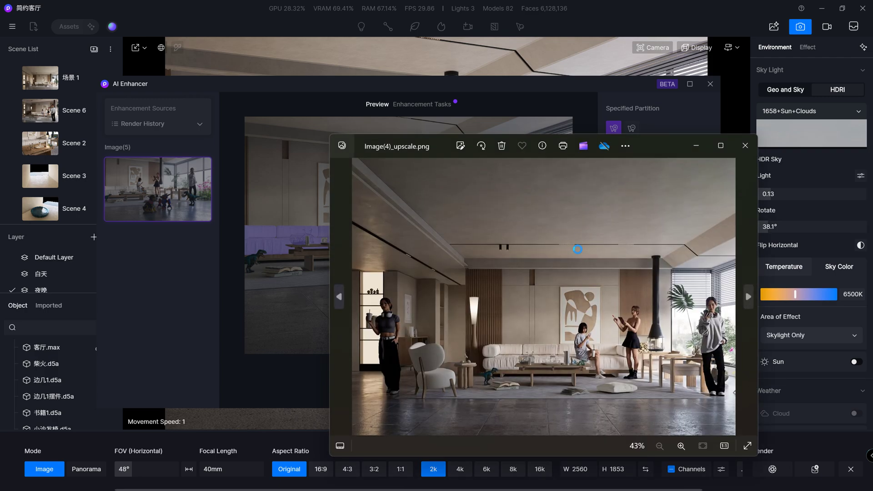
Step: Check Image(4)_upscale.png's File info in Photos, close Photos, and show the Enhancement Tasks list
{"action": "right_click", "coordinate": [556, 296]}
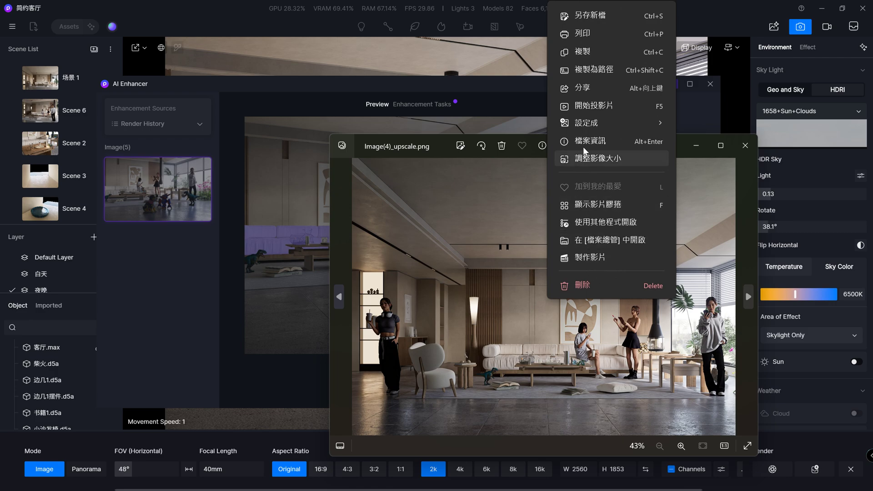
{"action": "left_click", "coordinate": [622, 143]}
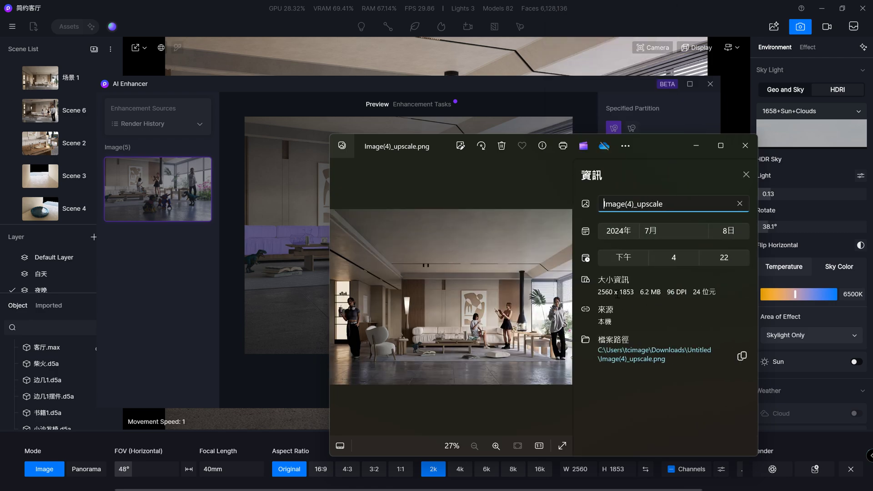
{"action": "left_click", "coordinate": [746, 175]}
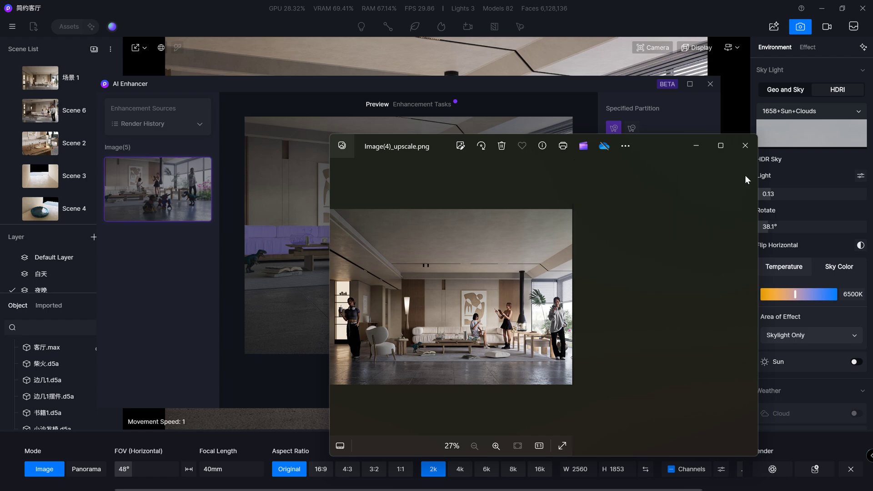
{"action": "left_click", "coordinate": [738, 150]}
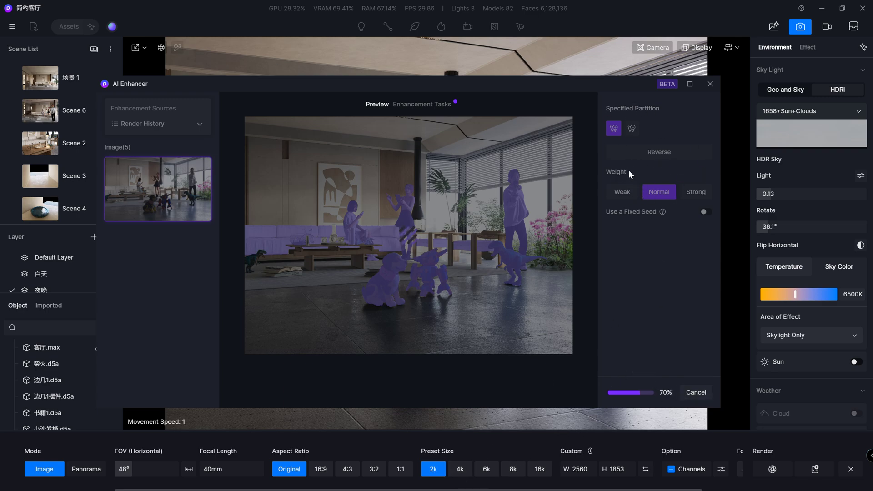
{"action": "left_click", "coordinate": [422, 106]}
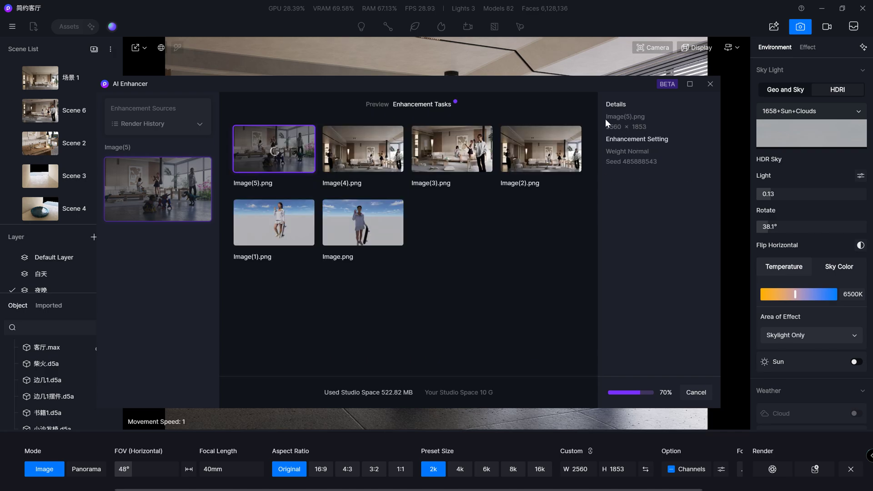
Step: Check the Details of Image(2), Image, Image(1) and Image(5) tasks, then return to the enhanced Preview
{"action": "left_click", "coordinate": [564, 155]}
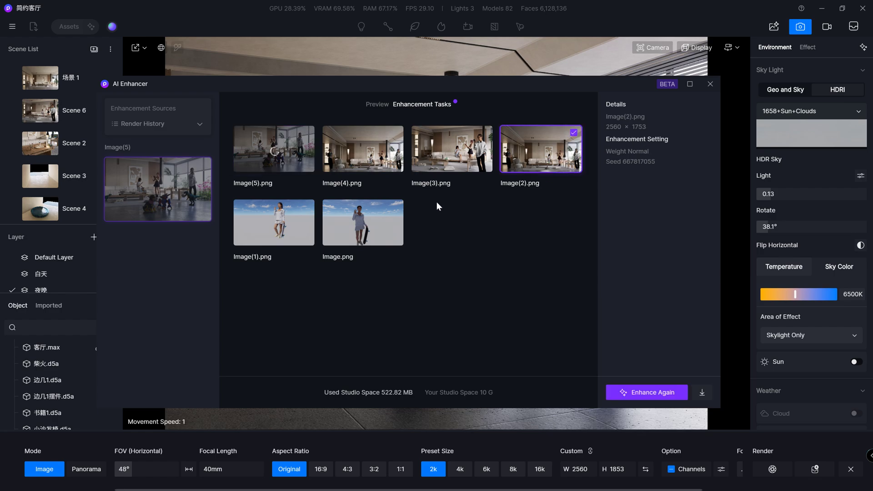
{"action": "left_click", "coordinate": [372, 214], "text": "ctrl"}
{"action": "left_click", "coordinate": [303, 220], "text": "ctrl"}
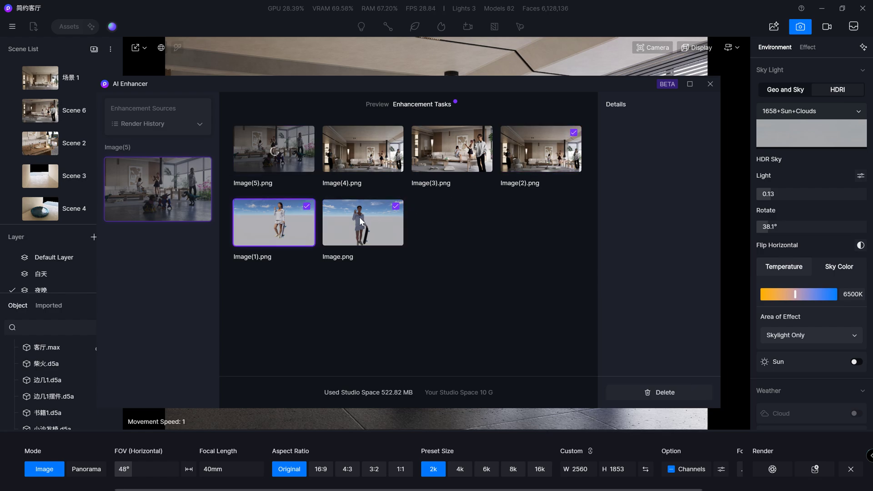
{"action": "left_click", "coordinate": [304, 207]}
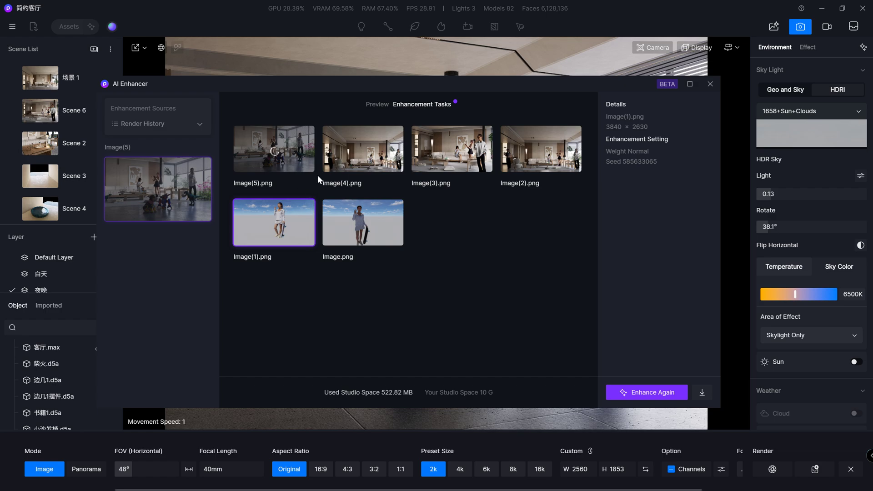
{"action": "left_click", "coordinate": [387, 224]}
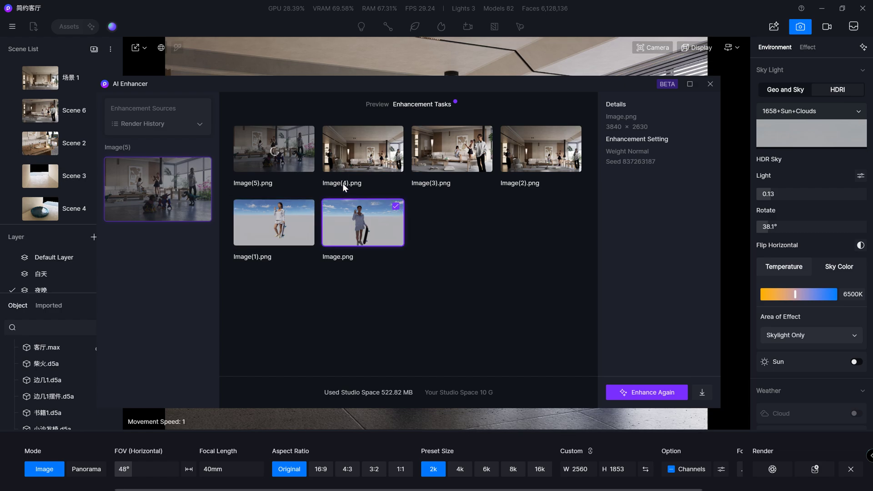
{"action": "left_click", "coordinate": [289, 162]}
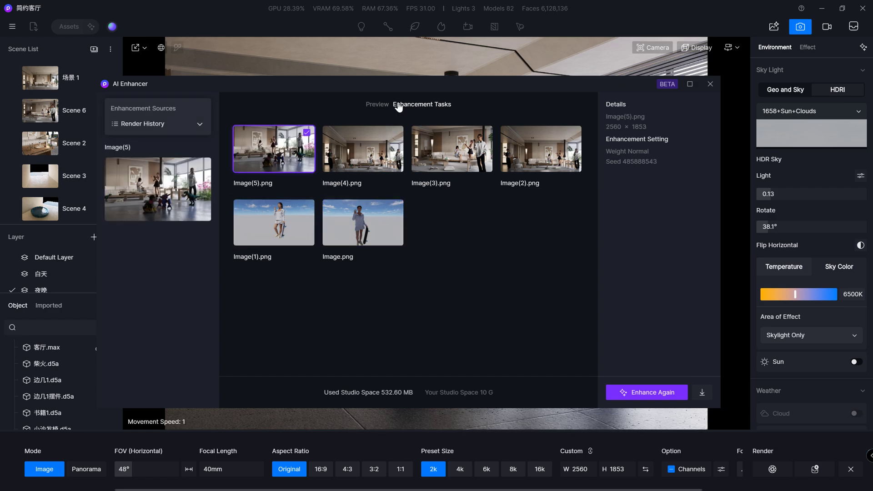
{"action": "left_click", "coordinate": [377, 105]}
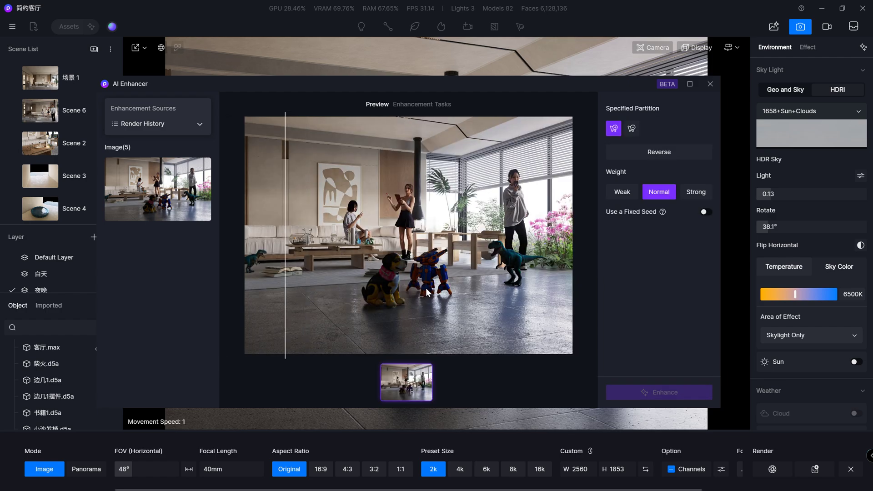
{"action": "scroll", "coordinate": [428, 292], "scroll_direction": "up", "scroll_amount": 3}
{"action": "mouse_move", "coordinate": [287, 256]}
{"action": "left_mouse_down"}
{"action": "mouse_move", "coordinate": [497, 256]}
{"action": "mouse_move", "coordinate": [369, 266]}
{"action": "mouse_move", "coordinate": [552, 264]}
{"action": "mouse_move", "coordinate": [398, 264]}
{"action": "mouse_move", "coordinate": [440, 262]}
{"action": "left_mouse_up"}
{"action": "scroll", "coordinate": [478, 257], "scroll_direction": "down", "scroll_amount": 3}
{"action": "scroll", "coordinate": [437, 259], "scroll_direction": "up", "scroll_amount": 3}
{"action": "scroll", "coordinate": [440, 263], "scroll_direction": "up", "scroll_amount": 3}
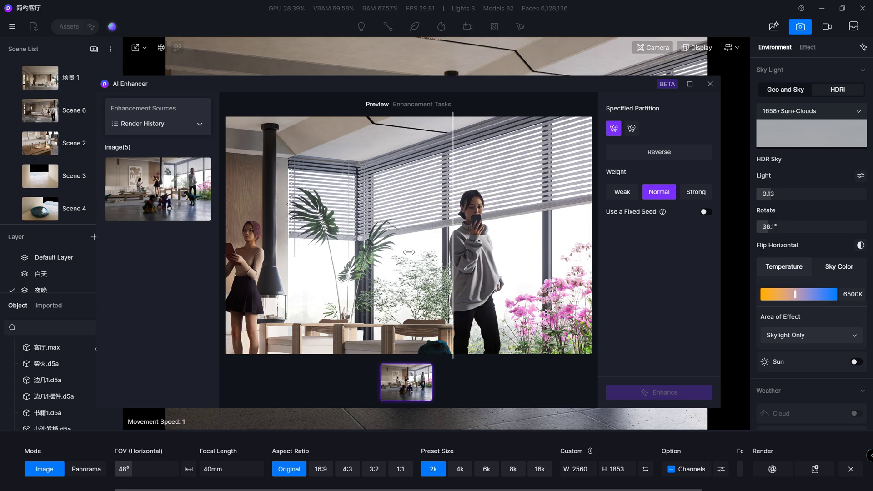
{"action": "left_click_drag", "start_coordinate": [341, 249], "coordinate": [467, 248]}
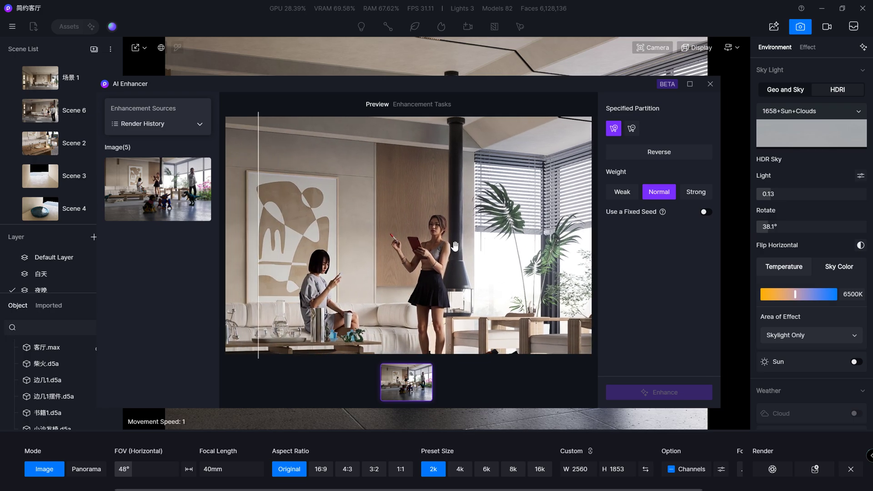
{"action": "mouse_move", "coordinate": [257, 240]}
{"action": "left_mouse_down"}
{"action": "mouse_move", "coordinate": [316, 243]}
{"action": "mouse_move", "coordinate": [376, 296]}
{"action": "mouse_move", "coordinate": [306, 287]}
{"action": "mouse_move", "coordinate": [530, 277]}
{"action": "mouse_move", "coordinate": [481, 279]}
{"action": "mouse_move", "coordinate": [510, 273]}
{"action": "mouse_move", "coordinate": [483, 286]}
{"action": "mouse_move", "coordinate": [392, 260]}
{"action": "mouse_move", "coordinate": [293, 251]}
{"action": "left_mouse_up"}
{"action": "scroll", "coordinate": [374, 297], "scroll_direction": "up", "scroll_amount": 2}
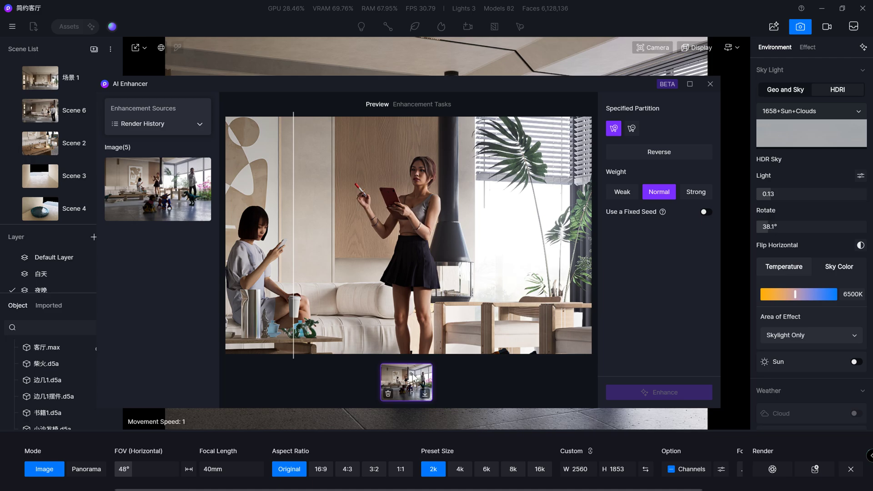
Step: Save the enhanced render as Image(5)_upscale_1.png and maximize the photo viewer
{"action": "left_click", "coordinate": [425, 393]}
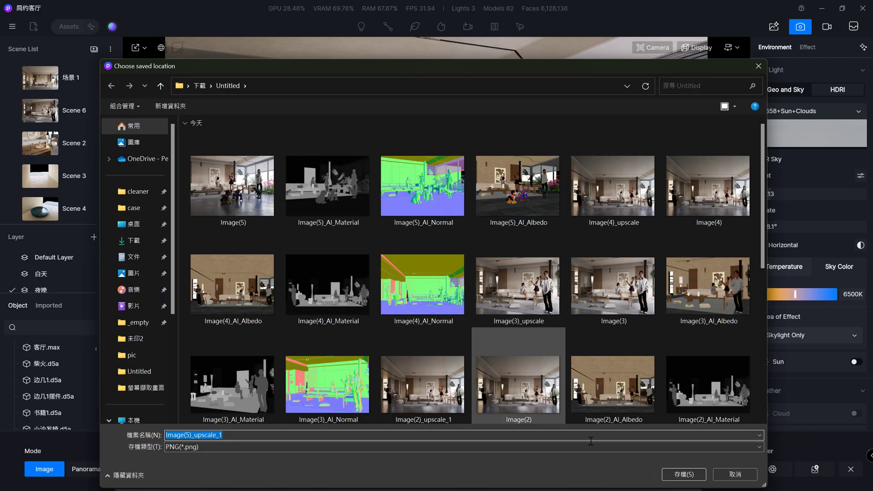
{"action": "left_click", "coordinate": [677, 419]}
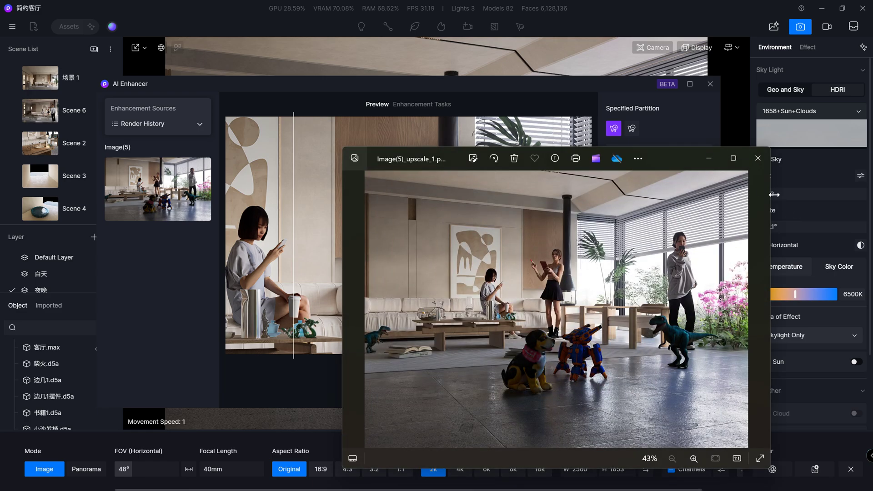
{"action": "left_click", "coordinate": [733, 156]}
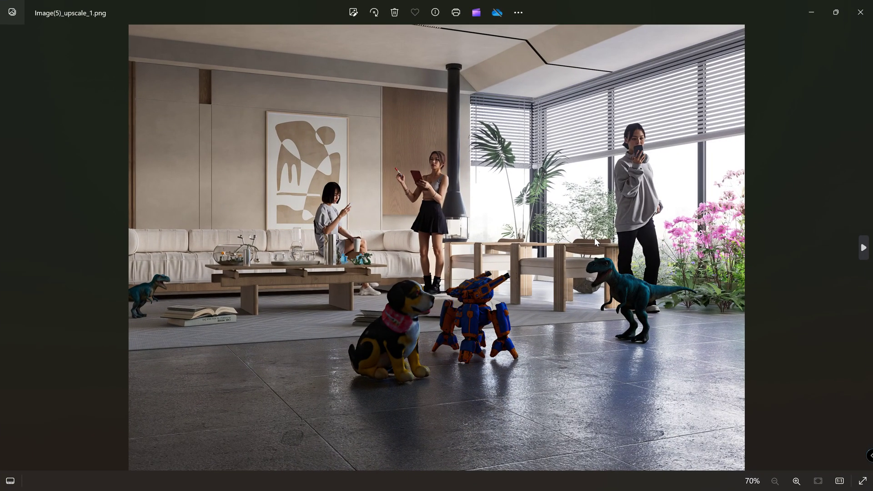
Step: Flip between Image(5)_upscale_1.png and Image(5).png, zooming in briefly
{"action": "key", "text": "Right"}
{"action": "key", "text": "Left"}
{"action": "key", "text": "Right"}
{"action": "key", "text": "Left"}
{"action": "key", "text": "Right"}
{"action": "key", "text": "Right"}
{"action": "key", "text": "Left"}
{"action": "key", "text": "Right"}
{"action": "scroll", "coordinate": [156, 260], "scroll_direction": "up", "scroll_amount": 5}
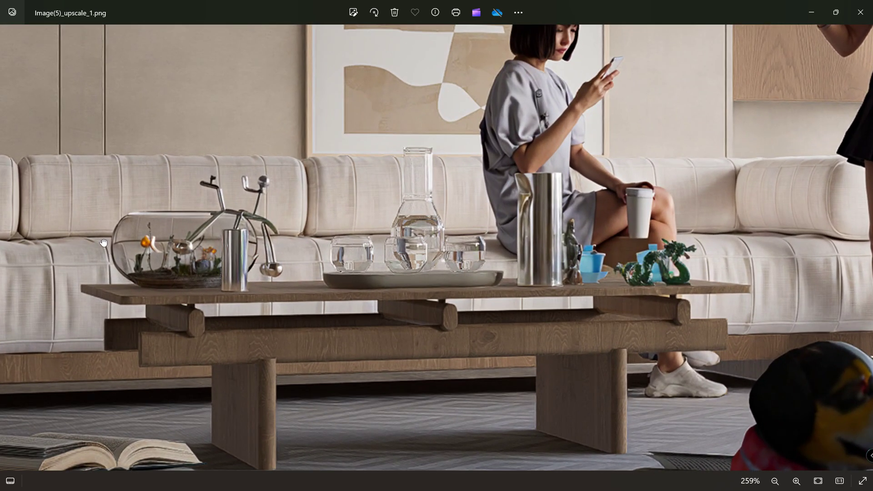
{"action": "scroll", "coordinate": [103, 243], "scroll_direction": "down", "scroll_amount": 5}
Step: Compare the original and upscaled images zoomed in, then close the Photos viewer
{"action": "key", "text": "Left"}
{"action": "key", "text": "Right"}
{"action": "key", "text": "Left"}
{"action": "scroll", "coordinate": [448, 251], "scroll_direction": "up", "scroll_amount": 1}
{"action": "scroll", "coordinate": [447, 251], "scroll_direction": "up", "scroll_amount": 3}
{"action": "scroll", "coordinate": [447, 251], "scroll_direction": "up", "scroll_amount": 2}
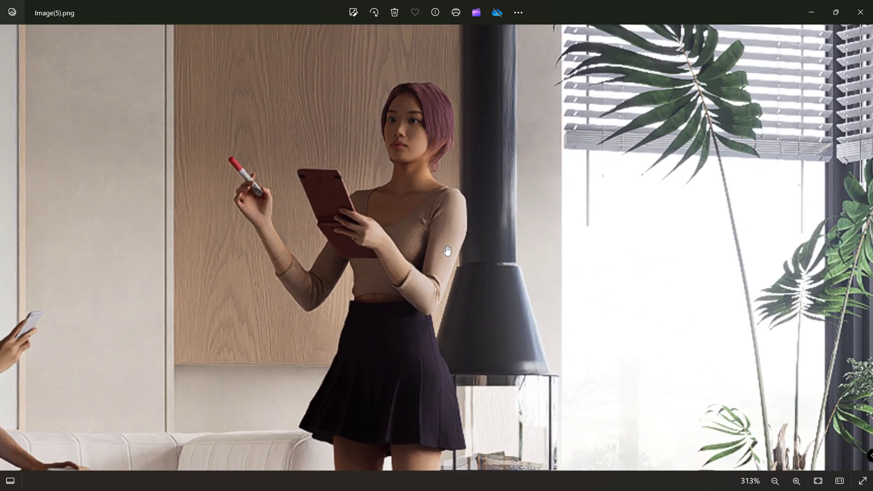
{"action": "scroll", "coordinate": [447, 250], "scroll_direction": "down", "scroll_amount": 2}
{"action": "scroll", "coordinate": [449, 244], "scroll_direction": "down", "scroll_amount": 3}
{"action": "key", "text": "Right"}
{"action": "scroll", "coordinate": [455, 206], "scroll_direction": "up", "scroll_amount": 2}
{"action": "scroll", "coordinate": [439, 171], "scroll_direction": "up", "scroll_amount": 2}
{"action": "scroll", "coordinate": [522, 200], "scroll_direction": "down", "scroll_amount": 4}
{"action": "left_click", "coordinate": [860, 12]}
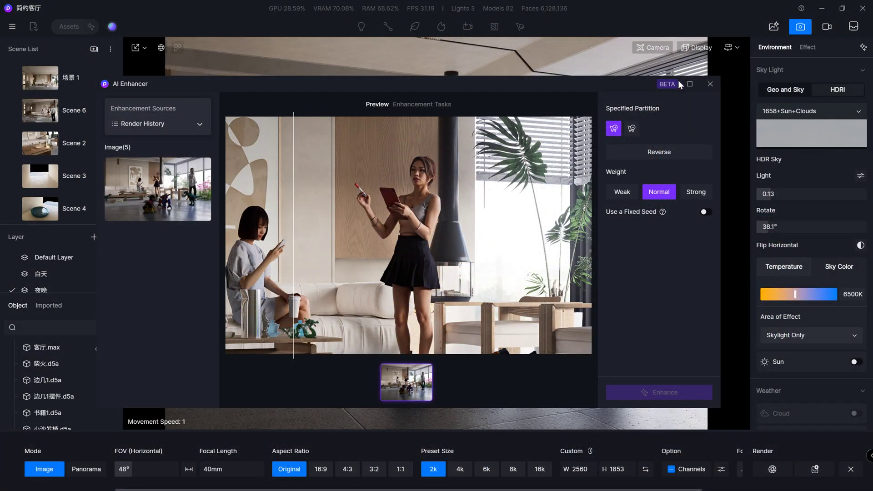
Step: Close the AI Enhancer and bring up the Text to 3D generation history
{"action": "left_click", "coordinate": [710, 84]}
{"action": "left_click", "coordinate": [797, 27]}
{"action": "left_click", "coordinate": [91, 27]}
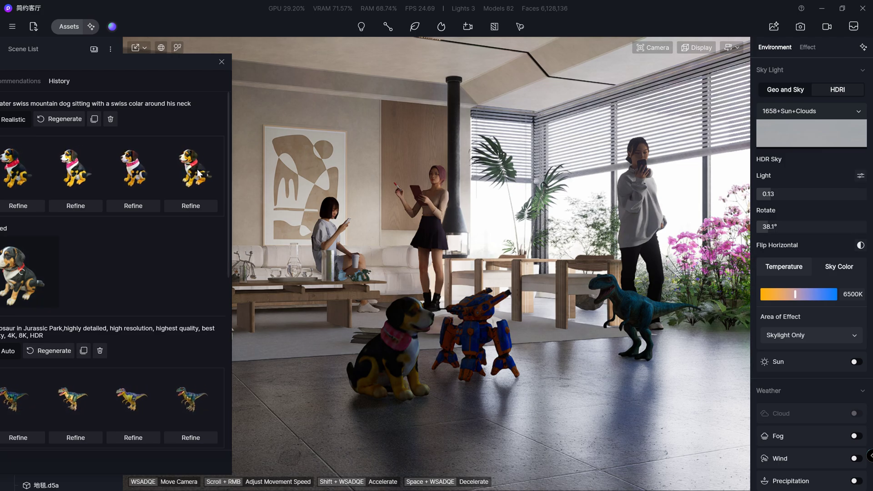
{"action": "left_click_drag", "start_coordinate": [150, 64], "coordinate": [240, 54]}
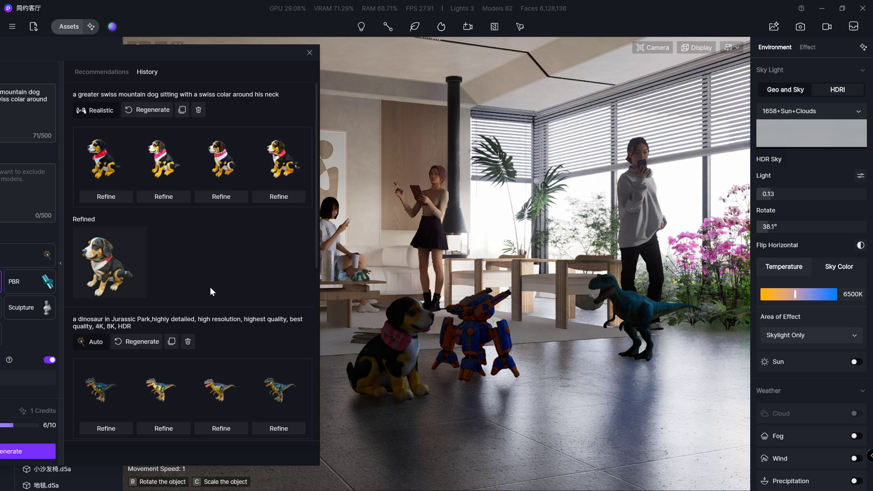
Step: Drag the refined Swiss mountain dog model into the living room and place it on the floor
{"action": "mouse_move", "coordinate": [104, 266]}
{"action": "left_mouse_down"}
{"action": "mouse_move", "coordinate": [408, 402]}
{"action": "mouse_move", "coordinate": [624, 416]}
{"action": "left_mouse_up"}
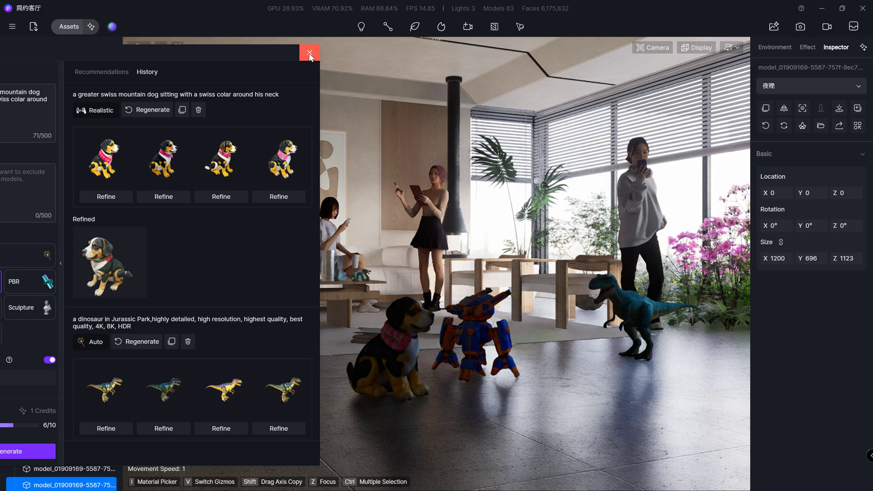
{"action": "mouse_move", "coordinate": [241, 57]}
{"action": "left_mouse_down"}
{"action": "mouse_move", "coordinate": [181, 54]}
{"action": "mouse_move", "coordinate": [302, 43]}
{"action": "left_mouse_up"}
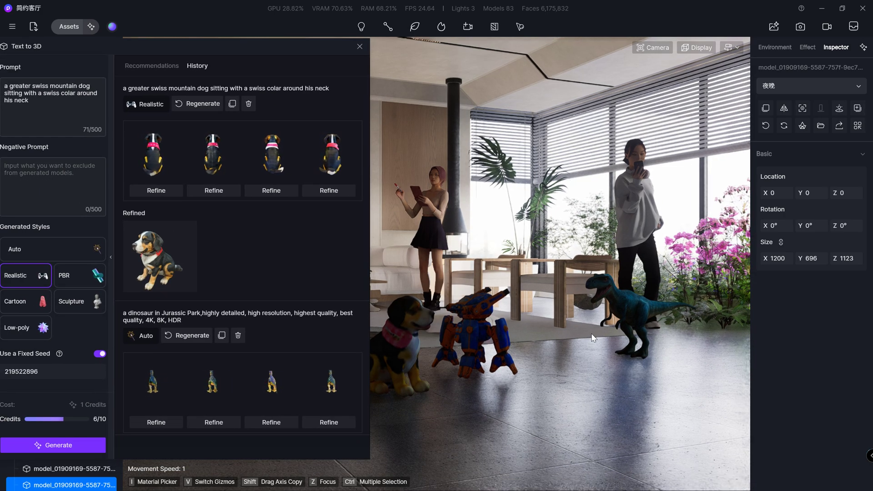
{"action": "right_click_drag", "start_coordinate": [591, 338], "coordinate": [611, 351]}
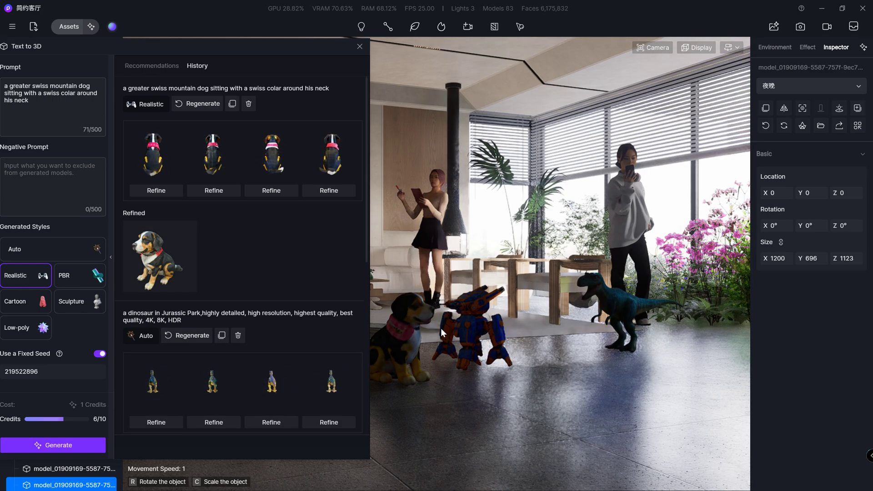
{"action": "left_click", "coordinate": [604, 378]}
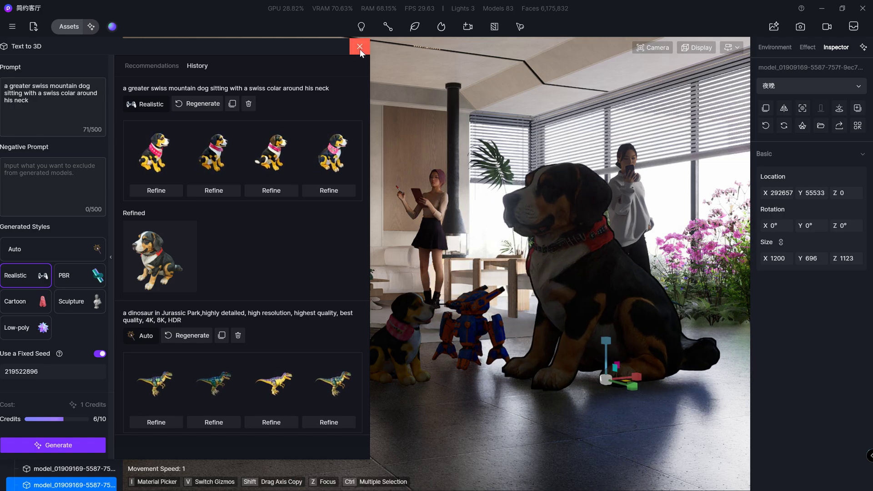
Step: Close Text to 3D and reposition the big dog, lowering it slightly into the floor
{"action": "left_click", "coordinate": [359, 47]}
{"action": "key", "text": "v"}
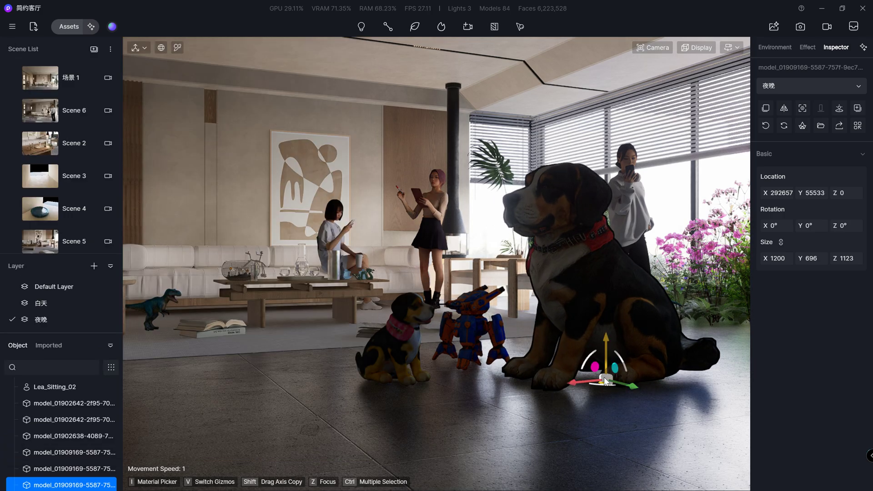
{"action": "left_click_drag", "start_coordinate": [604, 379], "coordinate": [613, 389]}
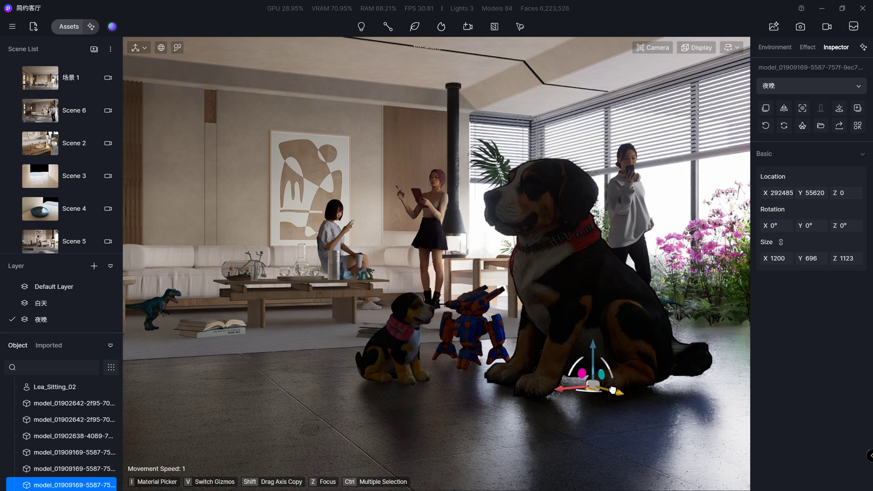
{"action": "left_click_drag", "start_coordinate": [597, 387], "coordinate": [615, 385]}
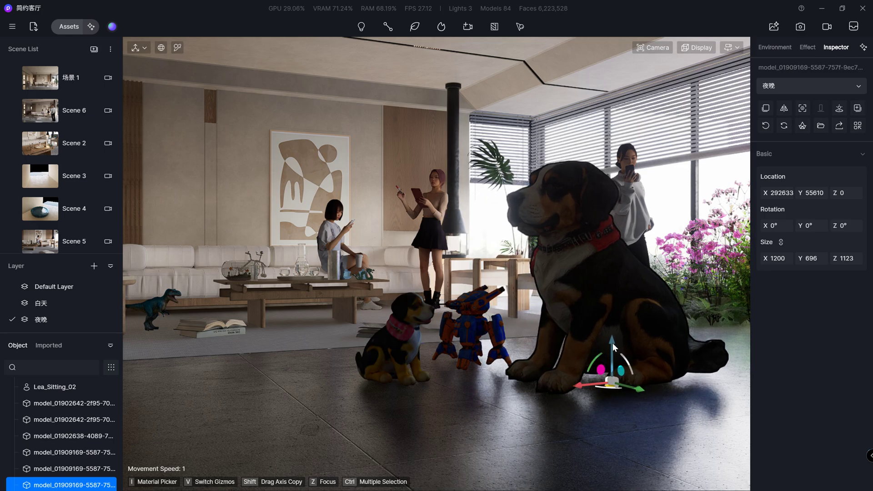
{"action": "left_click_drag", "start_coordinate": [612, 344], "coordinate": [601, 443]}
{"action": "key", "text": "v"}
Step: Toggle the viewport to grey geometry and back, then reselect and frame the big dog
{"action": "left_click", "coordinate": [696, 48]}
{"action": "left_click", "coordinate": [686, 118]}
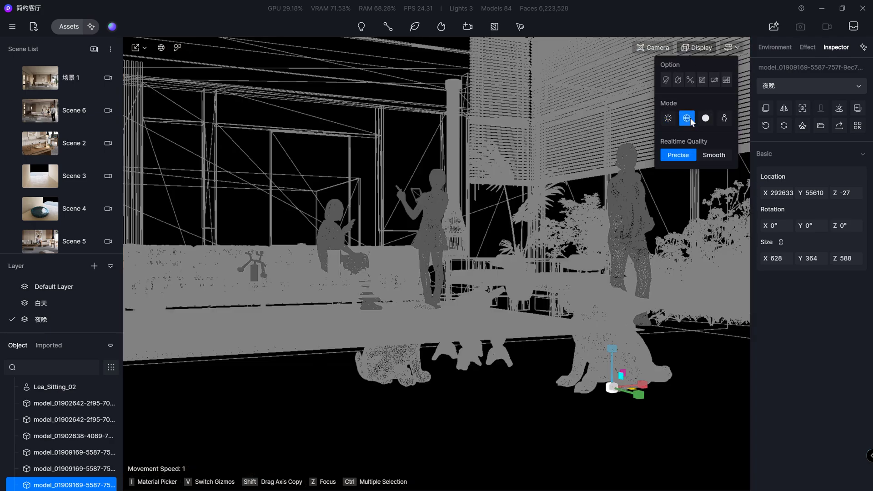
{"action": "left_click", "coordinate": [668, 118]}
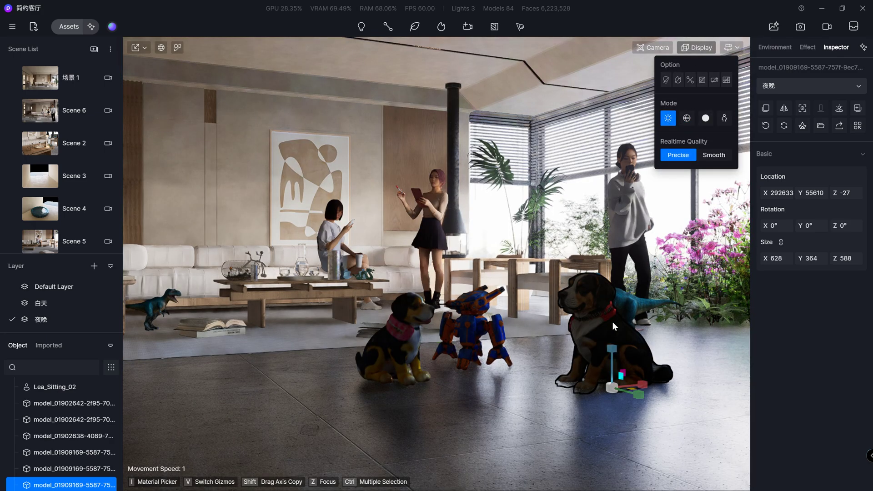
{"action": "left_click", "coordinate": [611, 322]}
{"action": "left_click", "coordinate": [607, 322]}
{"action": "key", "text": "z"}
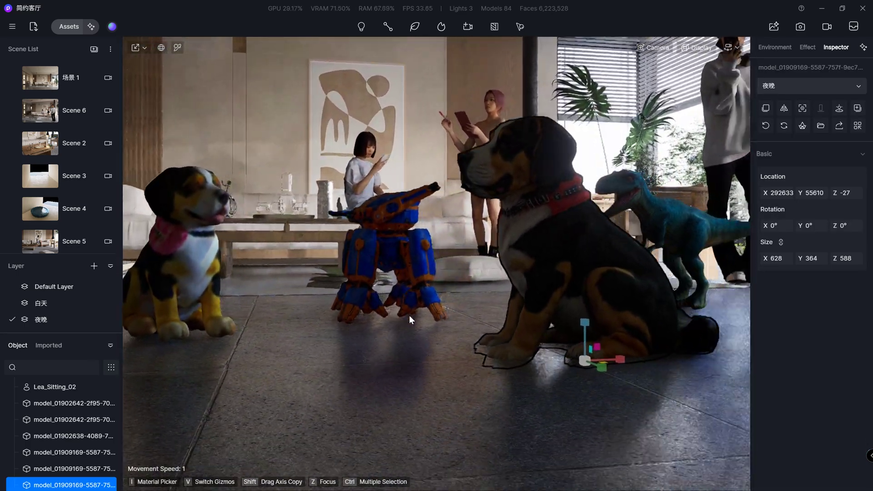
Step: Move the big dog right beside the first dog and rotate it to 213°
{"action": "key", "text": "v"}
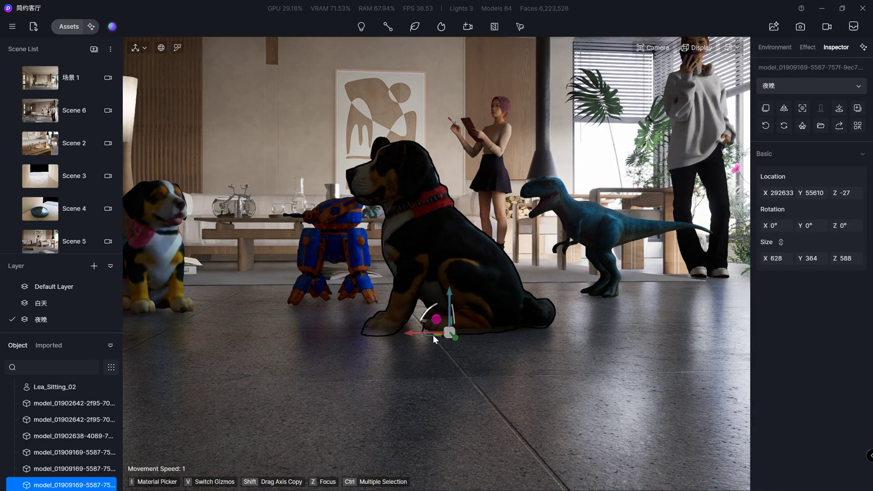
{"action": "left_click_drag", "start_coordinate": [434, 334], "coordinate": [521, 340]}
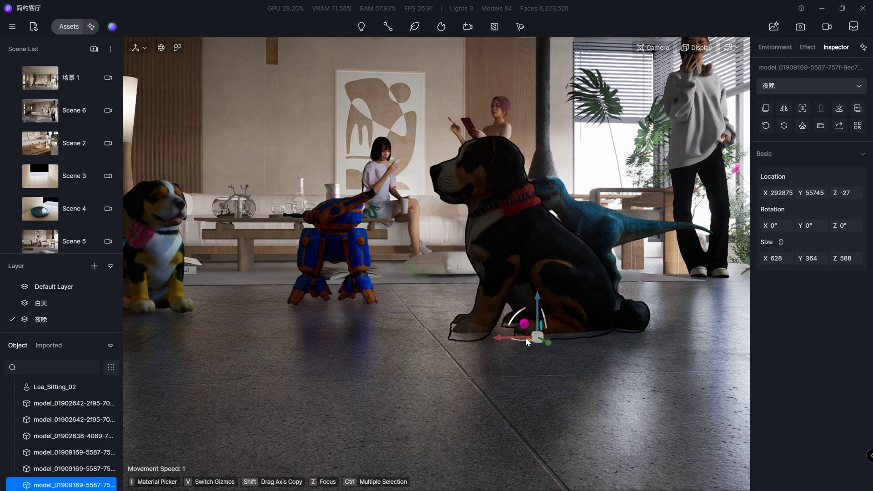
{"action": "left_click_drag", "start_coordinate": [522, 339], "coordinate": [668, 320]}
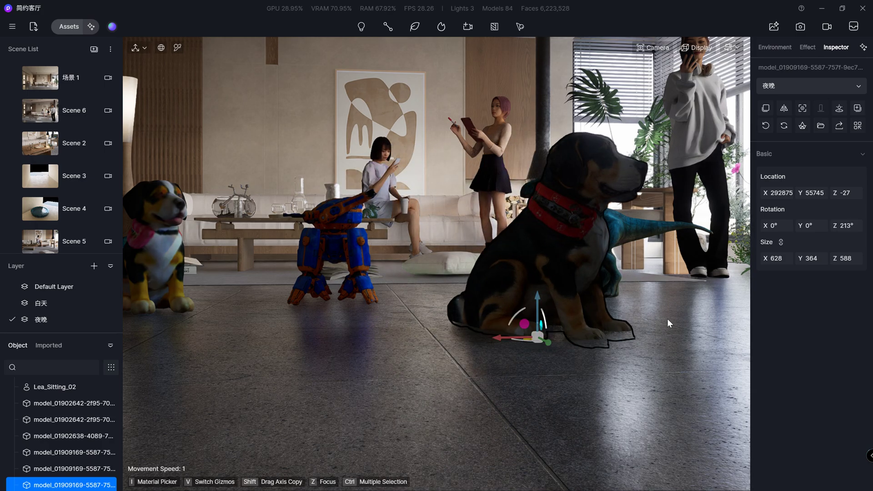
{"action": "scroll", "coordinate": [600, 300], "scroll_direction": "up", "scroll_amount": 5}
{"action": "key", "text": "z"}
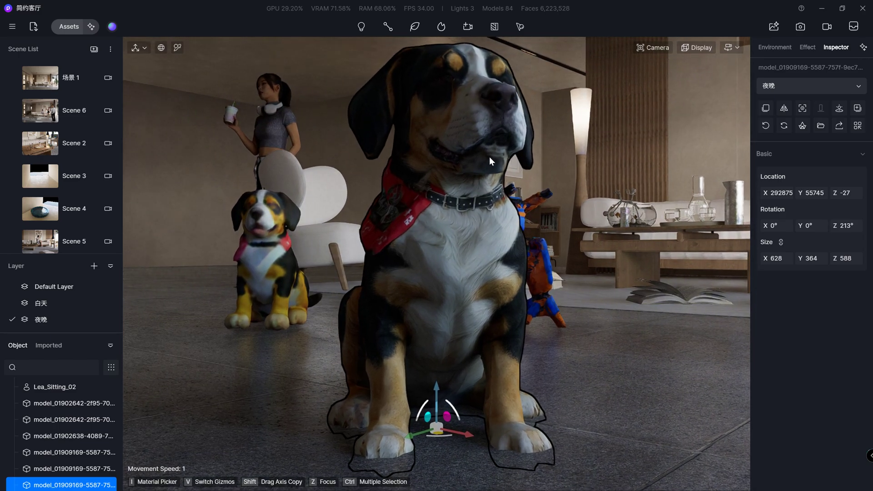
{"action": "right_click_drag", "start_coordinate": [489, 156], "coordinate": [339, 246]}
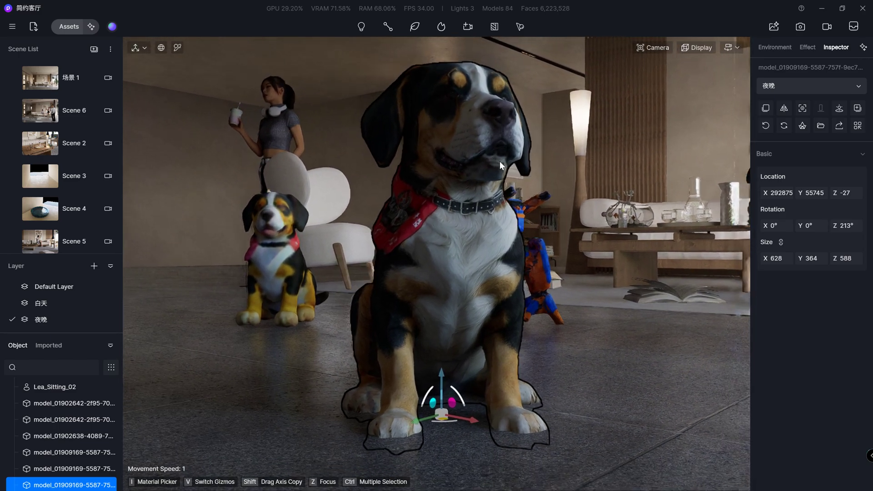
Step: Inspect both dogs up close, nudging the small dog slightly
{"action": "left_click", "coordinate": [312, 314]}
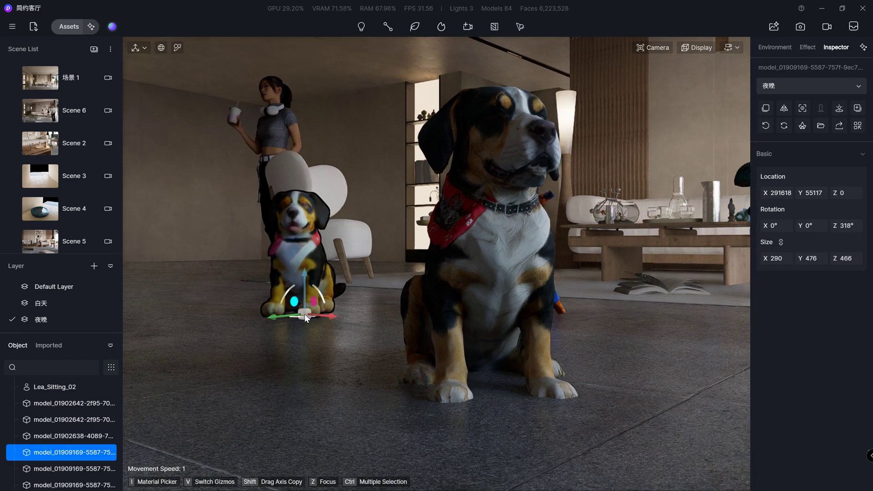
{"action": "key", "text": "z"}
{"action": "left_click_drag", "start_coordinate": [318, 404], "coordinate": [317, 411]}
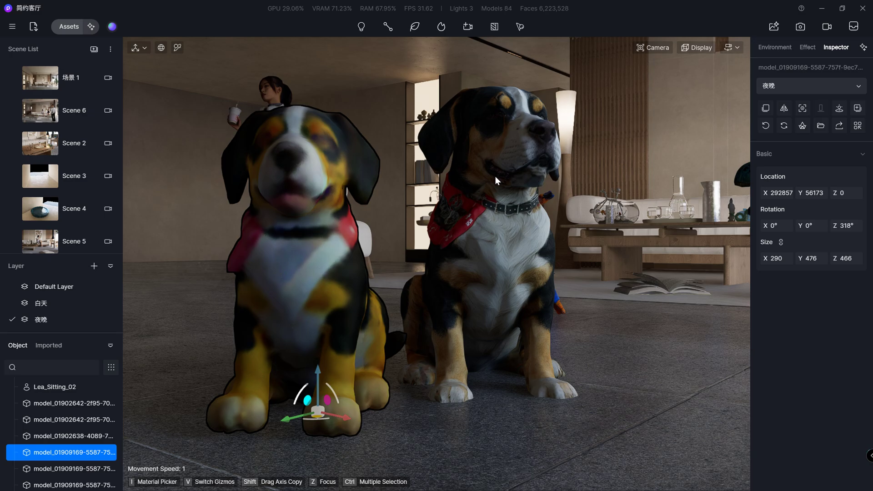
{"action": "left_click", "coordinate": [527, 127]}
{"action": "key", "text": "z"}
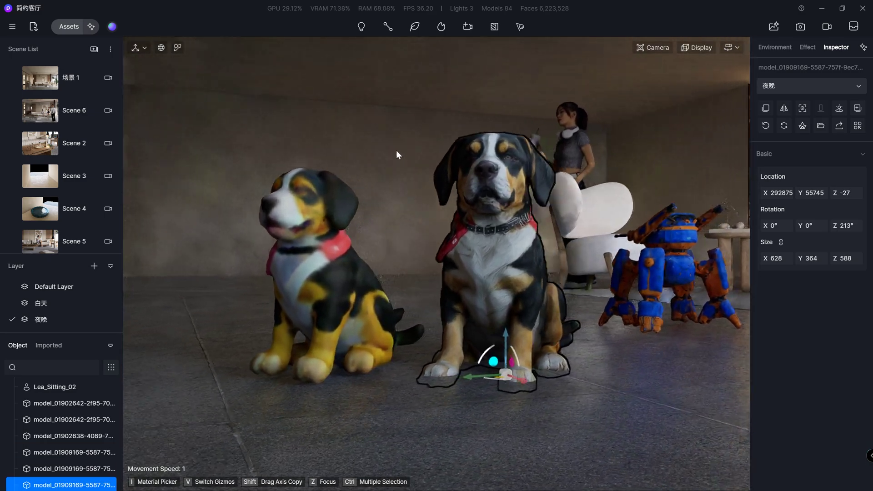
{"action": "scroll", "coordinate": [346, 143], "scroll_direction": "down", "scroll_amount": 5}
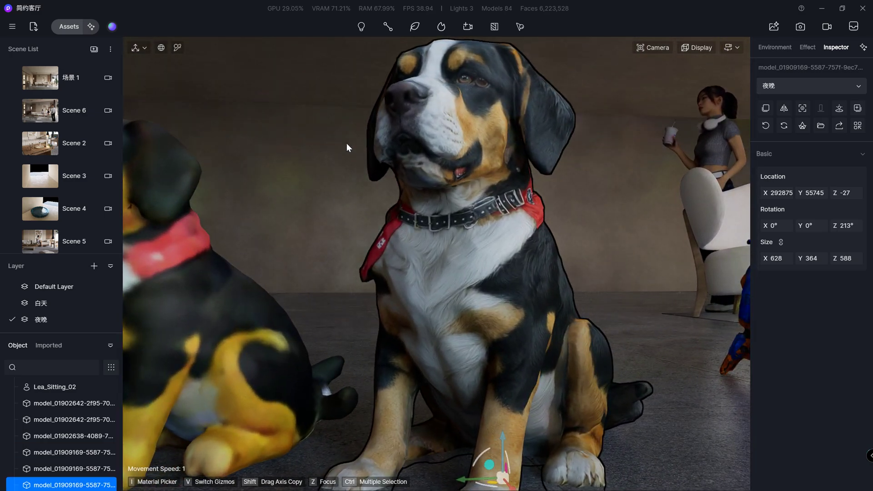
{"action": "mouse_move", "coordinate": [390, 160]}
{"action": "right_mouse_down"}
{"action": "mouse_move", "coordinate": [552, 250]}
{"action": "mouse_move", "coordinate": [741, 252]}
{"action": "mouse_move", "coordinate": [454, 283]}
{"action": "mouse_move", "coordinate": [530, 276]}
{"action": "mouse_move", "coordinate": [539, 258]}
{"action": "mouse_move", "coordinate": [291, 263]}
{"action": "mouse_move", "coordinate": [610, 183]}
{"action": "right_mouse_up"}
Step: Fly the camera toward the dogs and zoom in and out
{"action": "key", "text": "w"}
{"action": "key", "text": "w"}
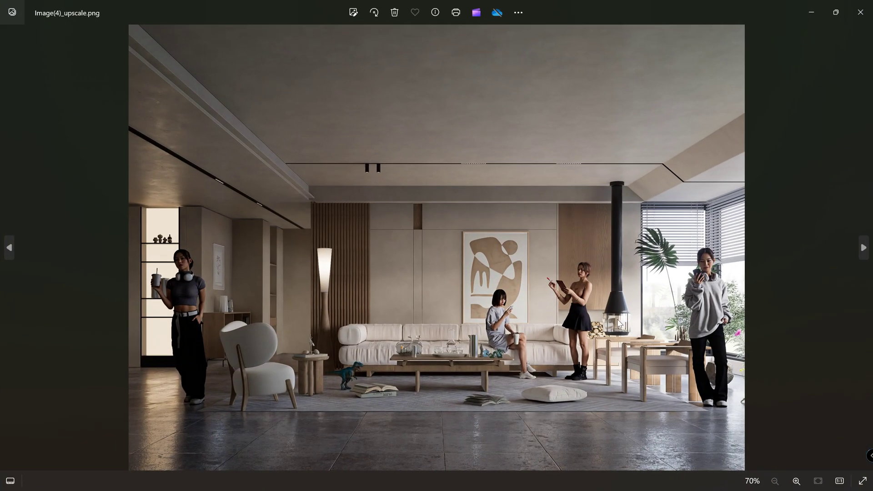
{"action": "scroll", "coordinate": [546, 364], "scroll_direction": "up", "scroll_amount": 2}
{"action": "scroll", "coordinate": [454, 422], "scroll_direction": "up", "scroll_amount": 2}
{"action": "scroll", "coordinate": [455, 423], "scroll_direction": "down", "scroll_amount": 3}
{"action": "scroll", "coordinate": [335, 395], "scroll_direction": "up", "scroll_amount": 4}
{"action": "scroll", "coordinate": [335, 394], "scroll_direction": "down", "scroll_amount": 2}
{"action": "scroll", "coordinate": [348, 363], "scroll_direction": "down", "scroll_amount": 2}
Step: Step through the Image(5) versions and zoom Image(5)_upscale_1.png to 90%
{"action": "key", "text": "Right"}
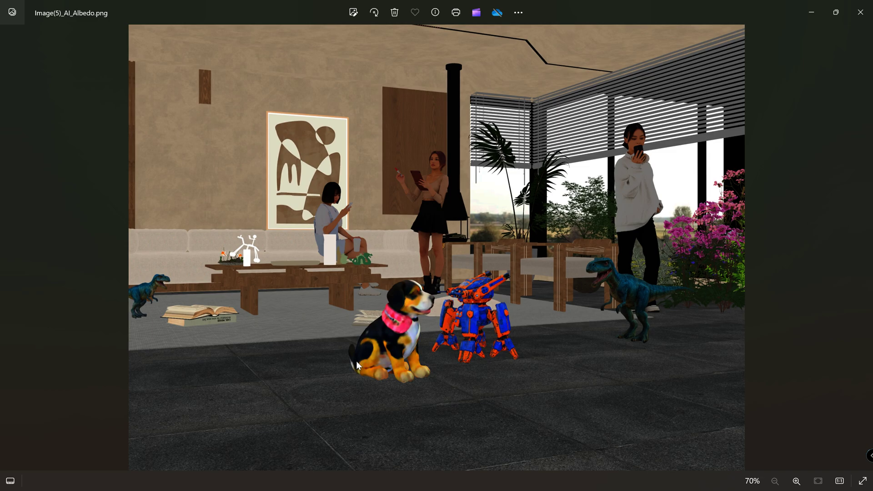
{"action": "key", "text": "Right"}
{"action": "key", "text": "Right"}
{"action": "key", "text": "Right"}
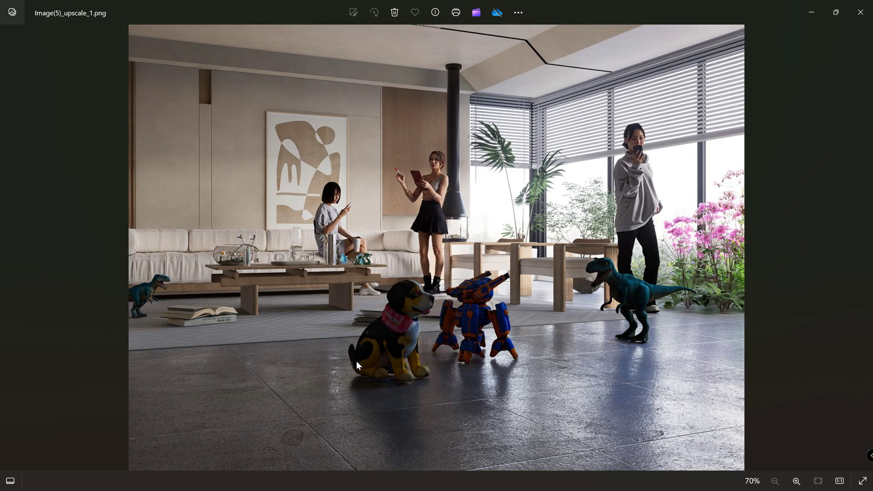
{"action": "key", "text": "Left"}
{"action": "key", "text": "Right"}
{"action": "key", "text": "Left"}
{"action": "key", "text": "Right"}
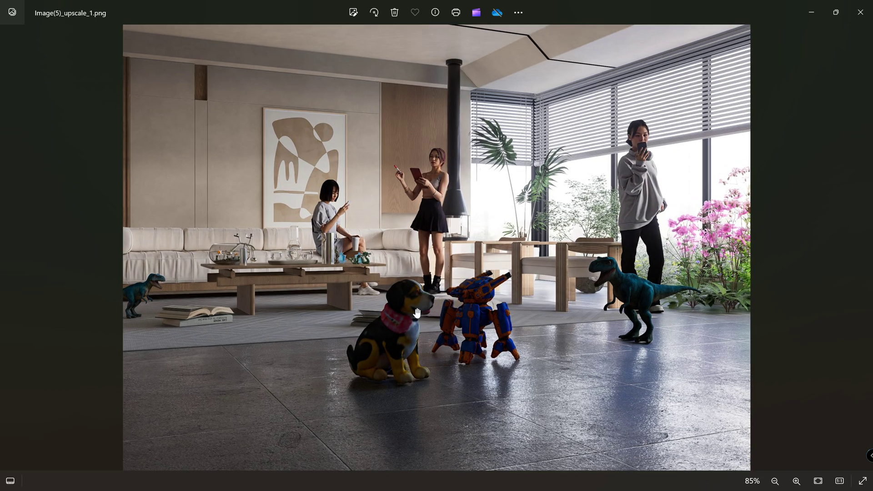
{"action": "scroll", "coordinate": [416, 312], "scroll_direction": "up", "scroll_amount": 2}
{"action": "scroll", "coordinate": [416, 312], "scroll_direction": "up", "scroll_amount": 3}
{"action": "scroll", "coordinate": [416, 312], "scroll_direction": "down", "scroll_amount": 2}
{"action": "scroll", "coordinate": [635, 288], "scroll_direction": "down", "scroll_amount": 2}
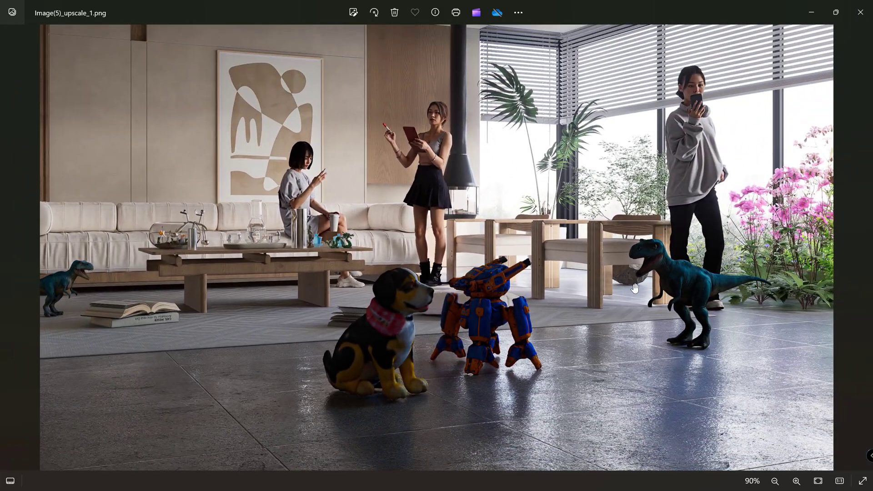
{"action": "scroll", "coordinate": [634, 288], "scroll_direction": "down", "scroll_amount": 2}
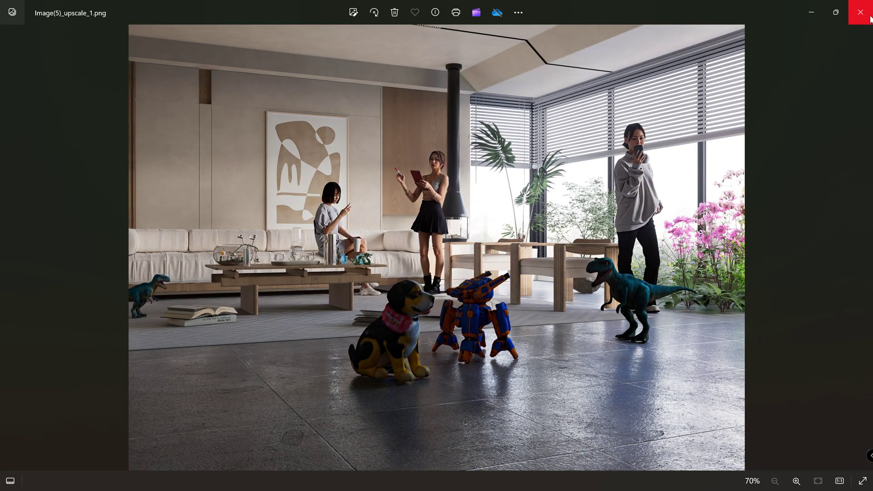